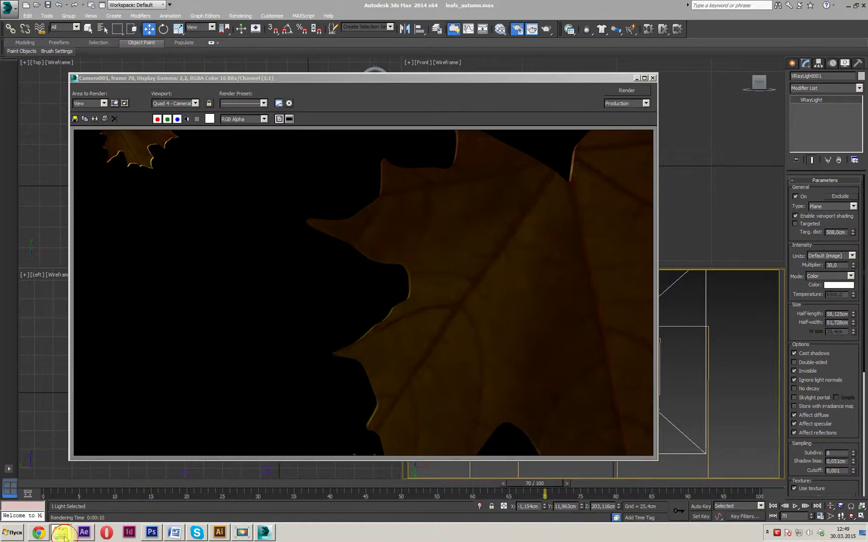
- Open the Leafs_autumn folder in Windows Explorer and play the leafs video through, closing the player at the end
{"action": "left_click", "coordinate": [59, 531]}
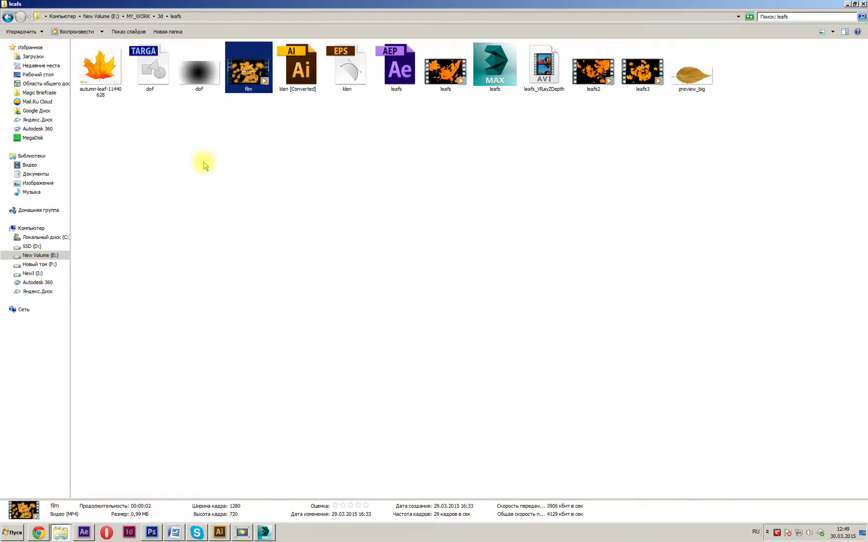
{"action": "left_click", "coordinate": [6, 19]}
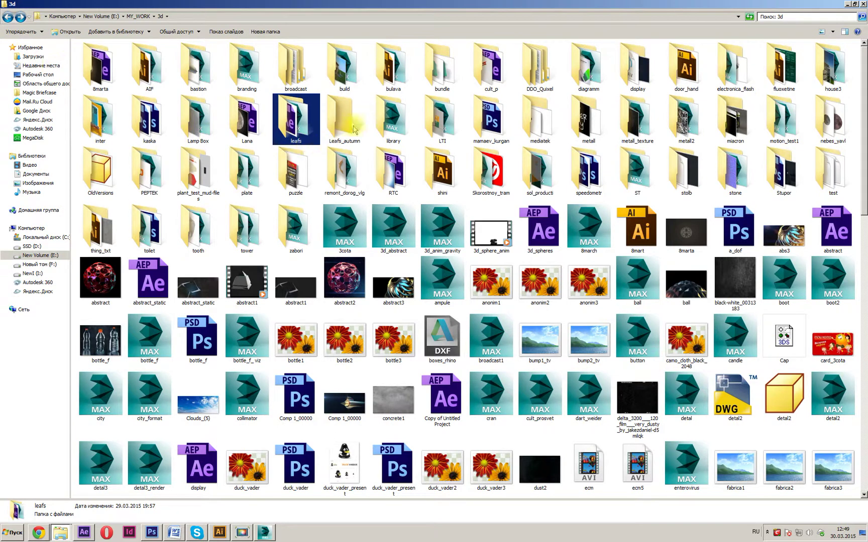
{"action": "double_click", "coordinate": [340, 125]}
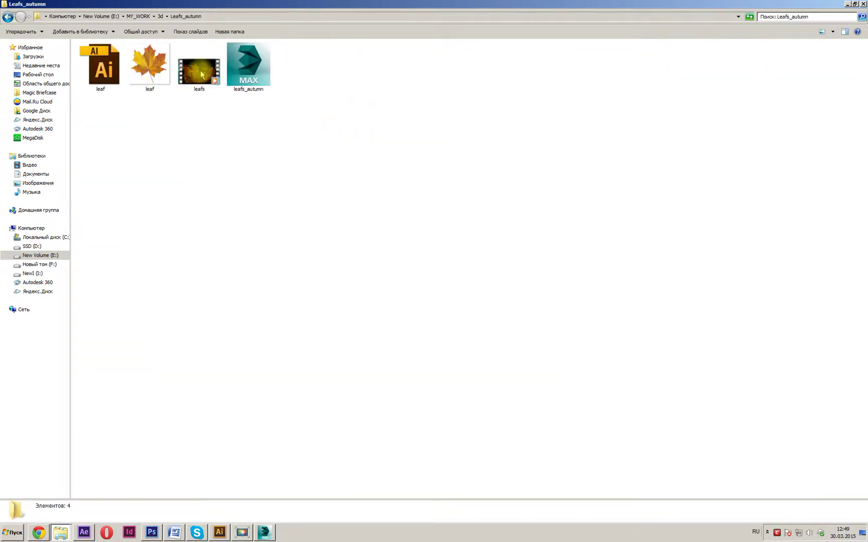
{"action": "right_click", "coordinate": [201, 72]}
{"action": "left_click", "coordinate": [217, 76]}
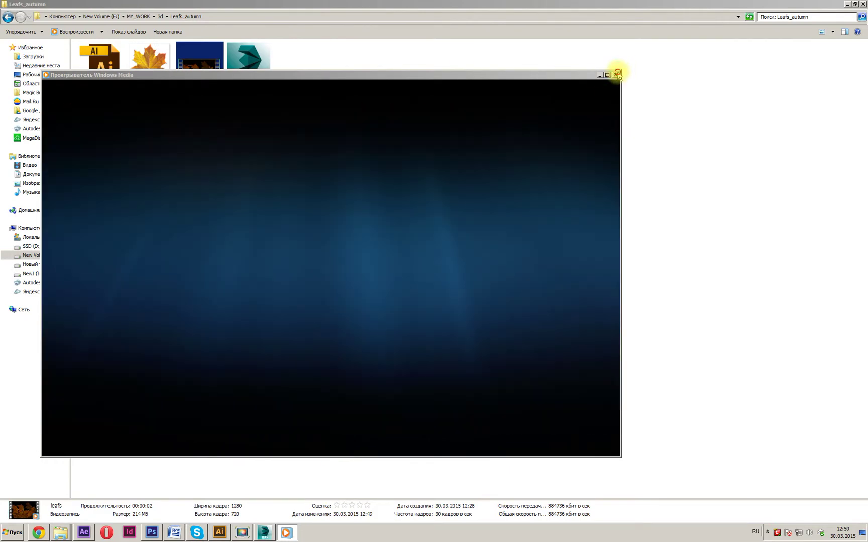
{"action": "left_click", "coordinate": [617, 74]}
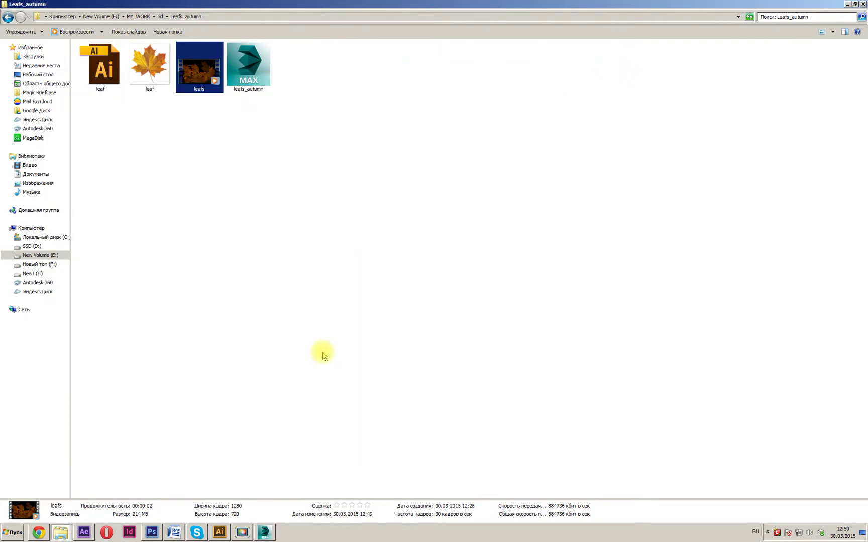
- Switch to After Effects with its empty project
{"action": "left_click", "coordinate": [83, 533]}
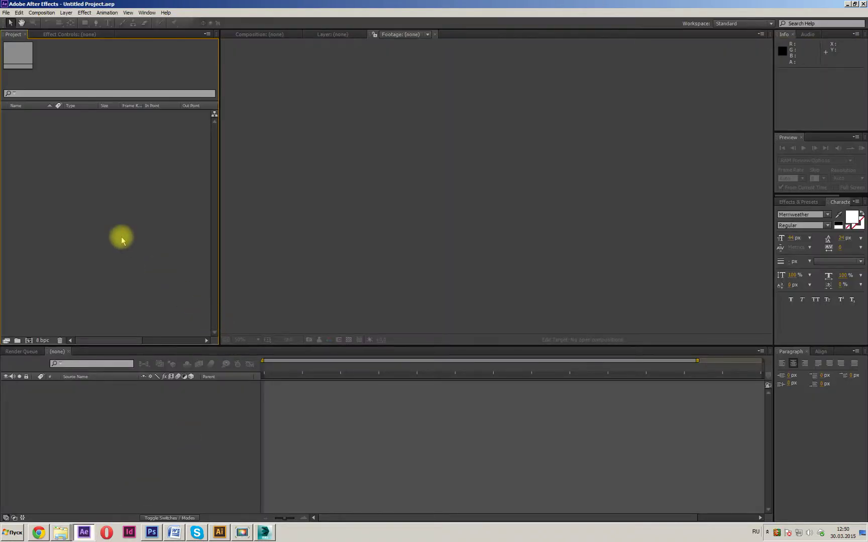
{"action": "right_click", "coordinate": [116, 184]}
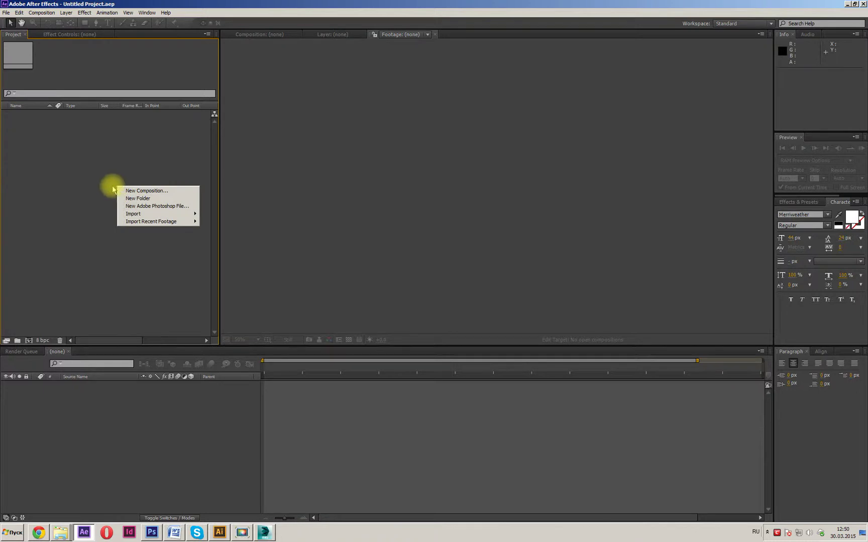
{"action": "right_click", "coordinate": [62, 192]}
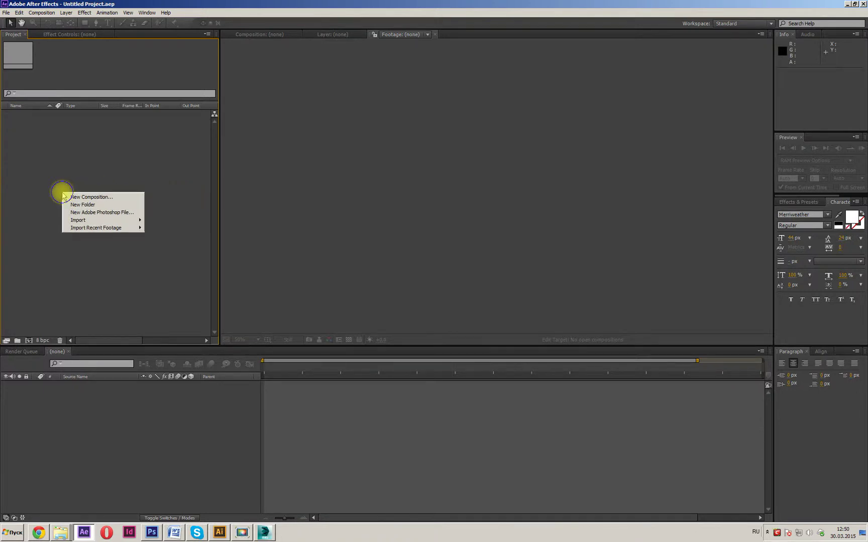
{"action": "left_click", "coordinate": [6, 13]}
{"action": "mouse_move", "coordinate": [11, 22]}
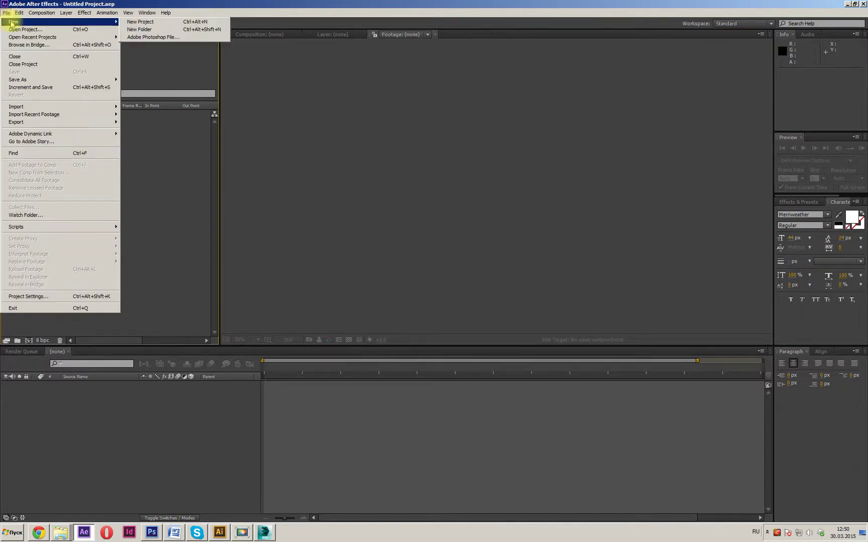
{"action": "key", "text": "Escape"}
{"action": "key", "text": "Escape"}
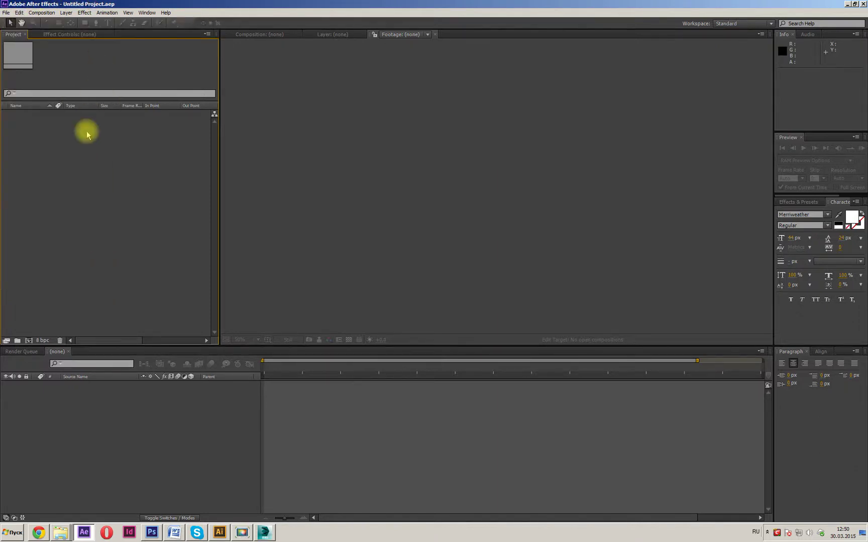
- Open the settings for a new composition and check the leafs video's file details in Windows Explorer
{"action": "right_click", "coordinate": [73, 169]}
{"action": "left_click", "coordinate": [84, 174]}
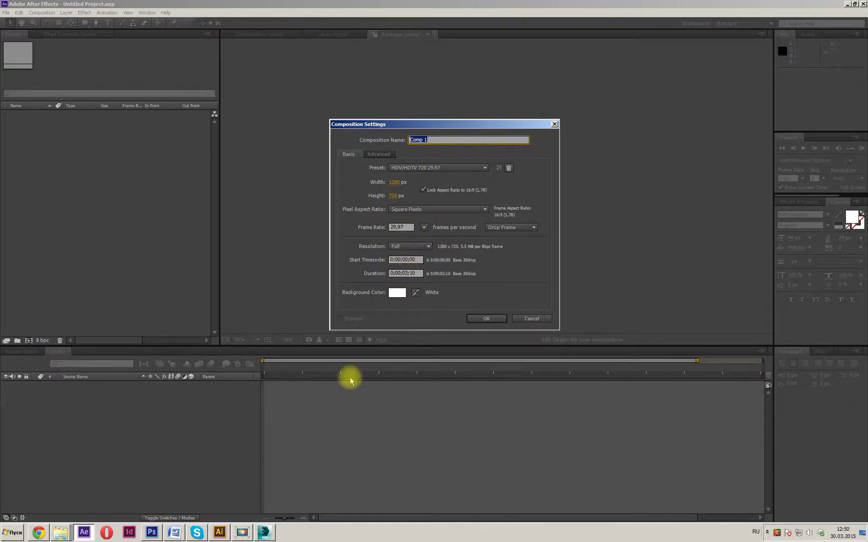
{"action": "left_click", "coordinate": [62, 528]}
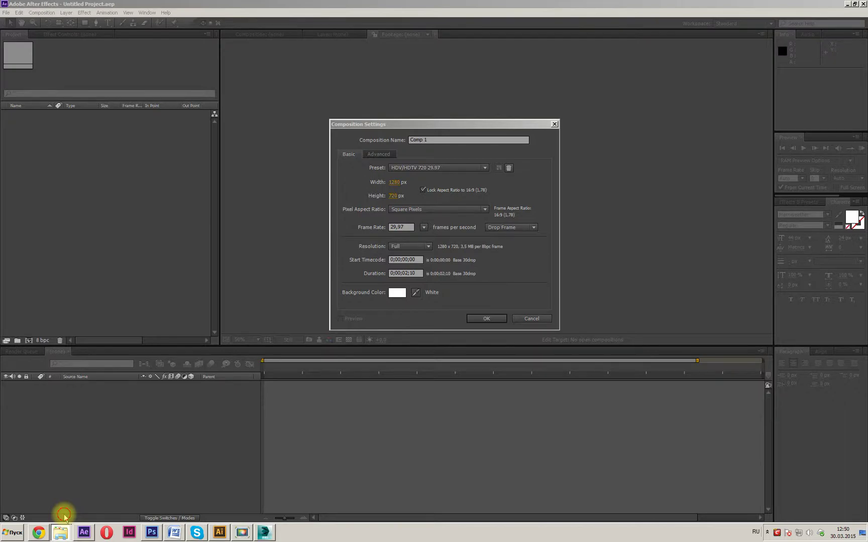
{"action": "left_click", "coordinate": [62, 529]}
{"action": "right_click", "coordinate": [195, 80]}
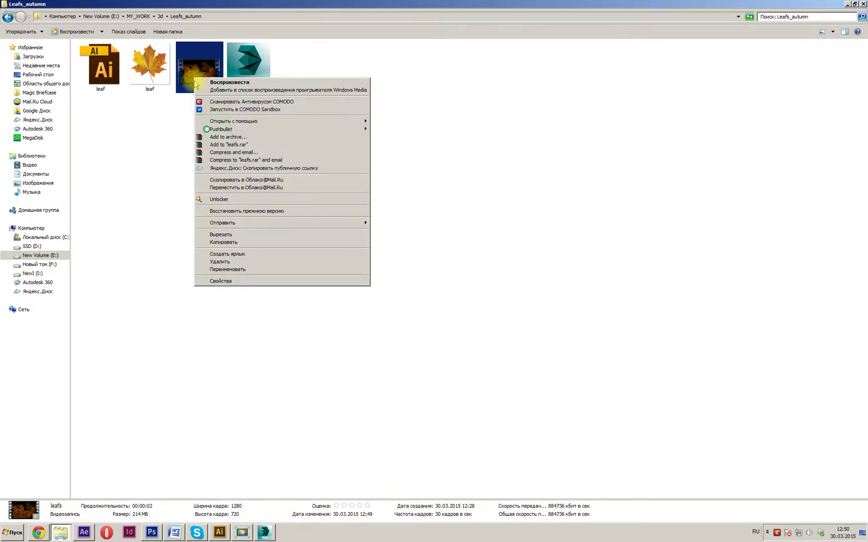
{"action": "left_click", "coordinate": [93, 533]}
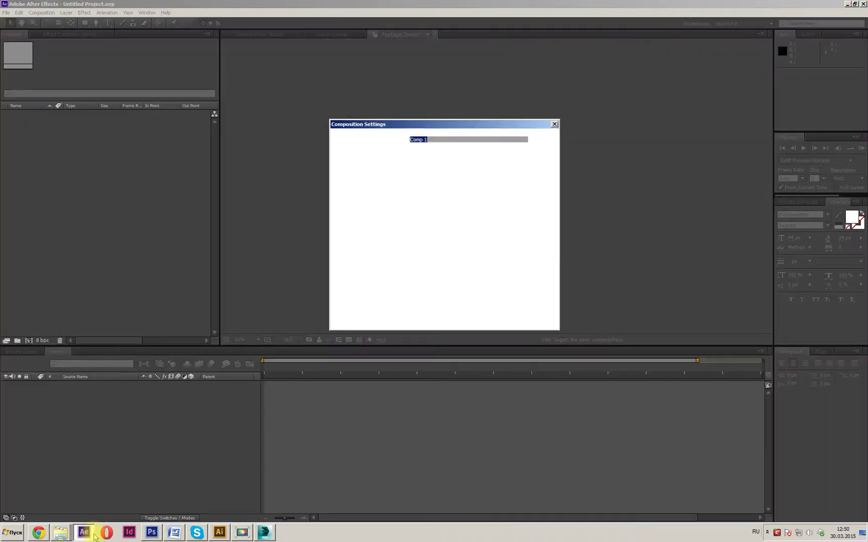
- Set the composition's duration to 0;00;02;00 and create it with the HDV/HDTV 720 29.97 preset
{"action": "left_click", "coordinate": [415, 273]}
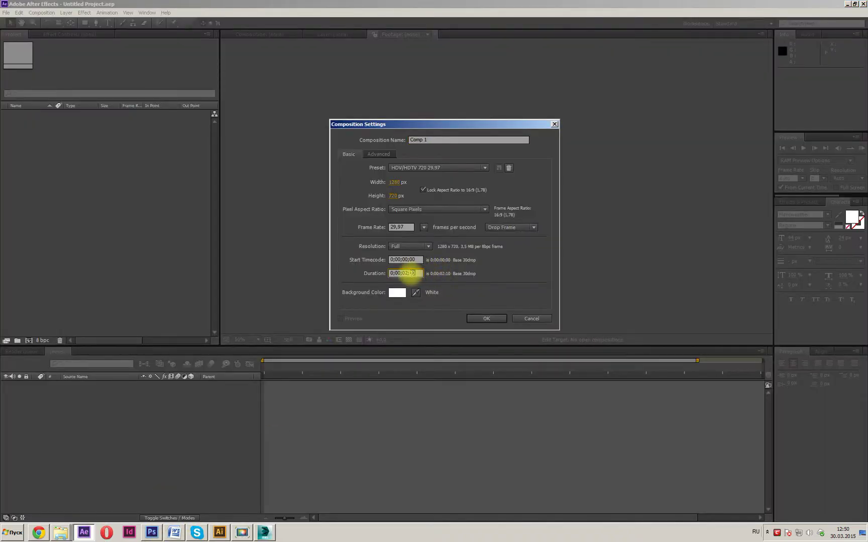
{"action": "key", "text": "BackSpace"}
{"action": "key", "text": "BackSpace"}
{"action": "type", "text": "0"}
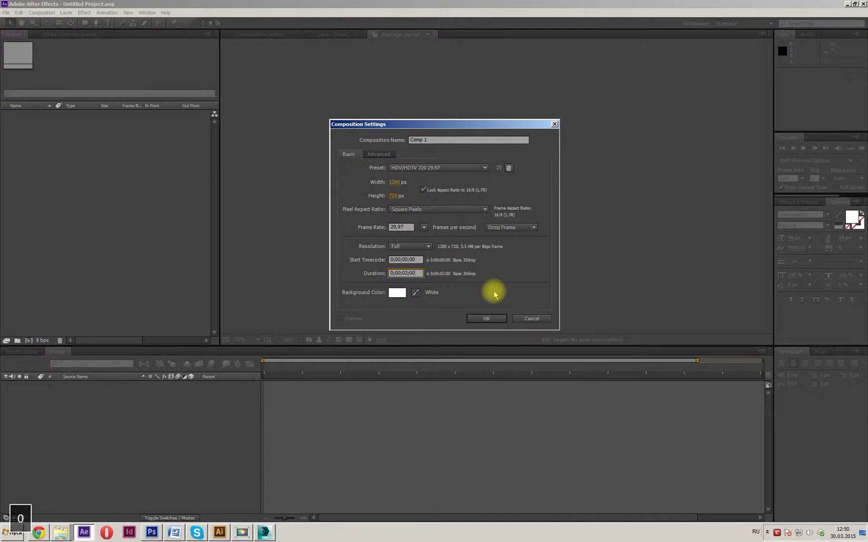
{"action": "left_click", "coordinate": [486, 319]}
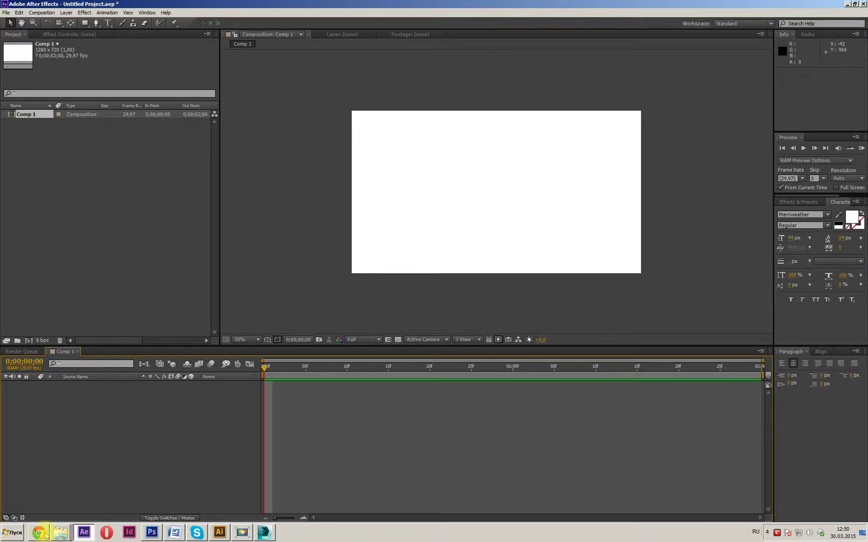
- Import leafs.avi from the Leafs_autumn folder into the project and add it to Comp 1 as a layer
{"action": "left_click", "coordinate": [59, 530]}
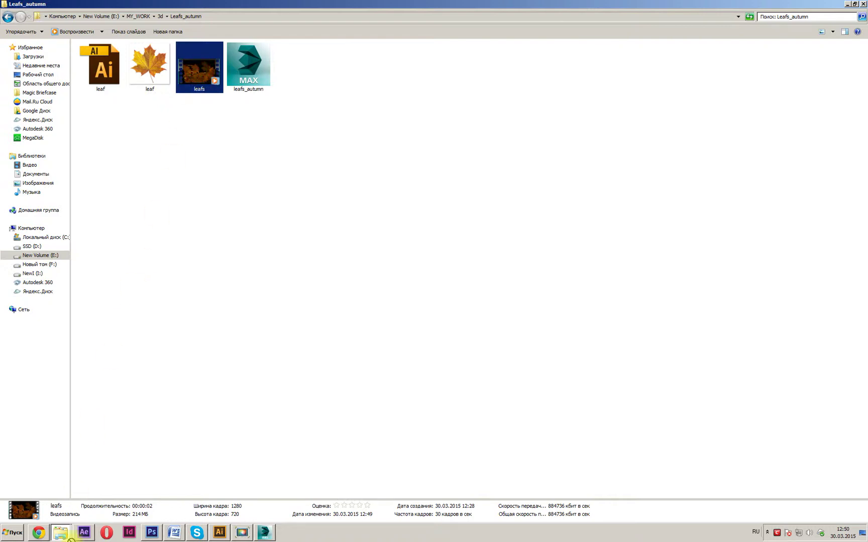
{"action": "left_click_drag", "start_coordinate": [89, 537], "coordinate": [81, 166]}
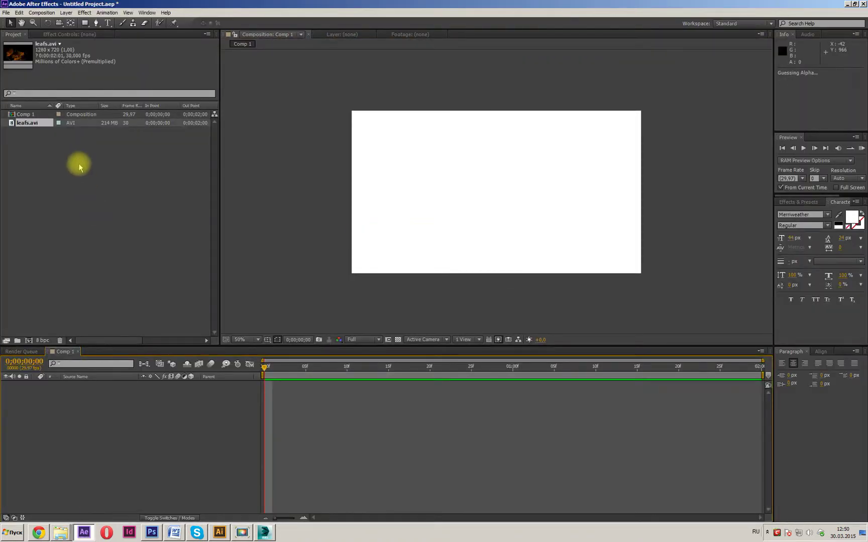
{"action": "left_click_drag", "start_coordinate": [25, 122], "coordinate": [97, 399]}
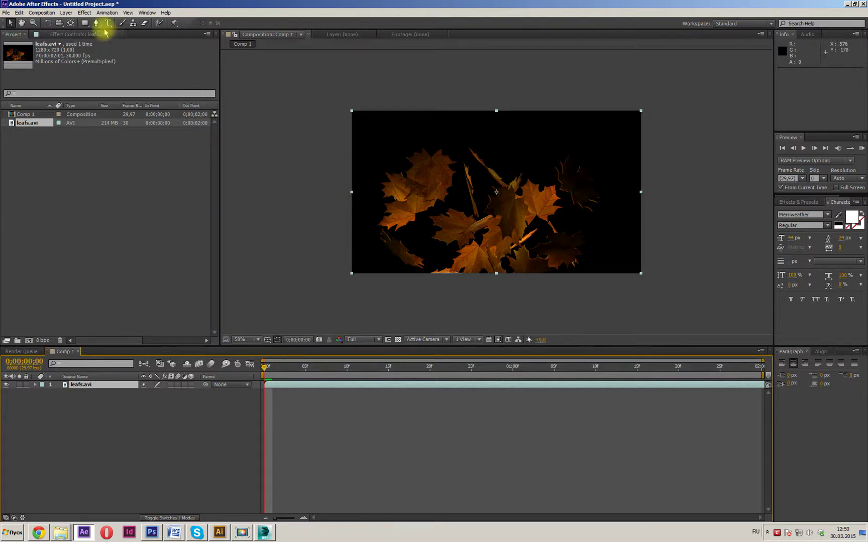
- Apply the Levels effect to the leafs.avi layer and brighten it with Input White 167 and Gamma 1.21
{"action": "left_click", "coordinate": [85, 13]}
{"action": "mouse_move", "coordinate": [149, 80]}
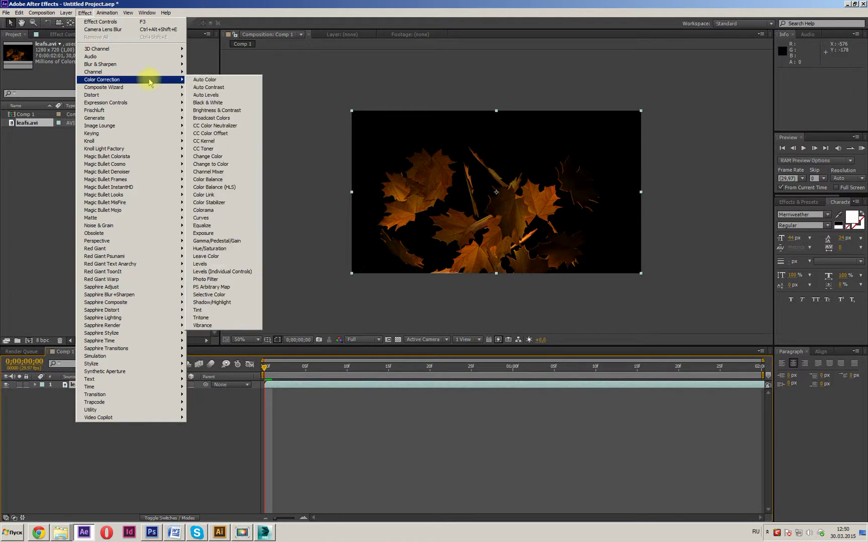
{"action": "left_click", "coordinate": [226, 263]}
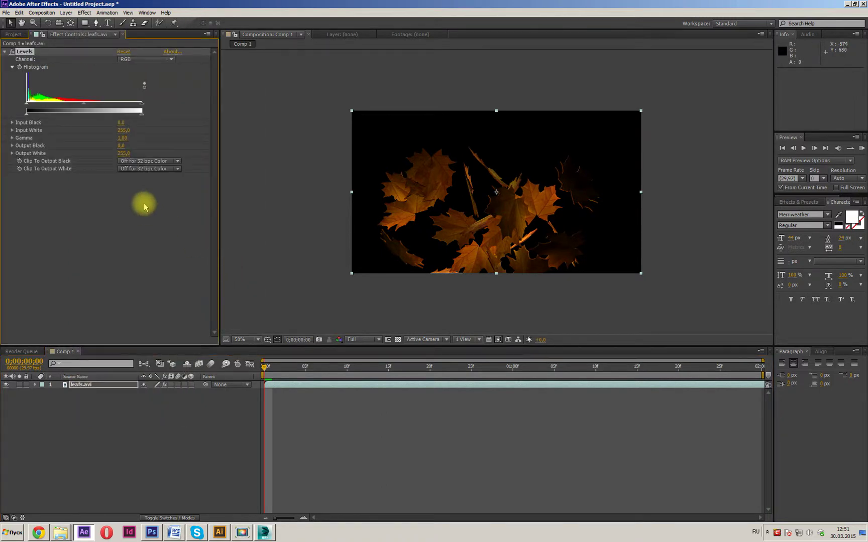
{"action": "mouse_move", "coordinate": [28, 113]}
{"action": "left_mouse_down"}
{"action": "mouse_move", "coordinate": [53, 117]}
{"action": "mouse_move", "coordinate": [35, 120]}
{"action": "mouse_move", "coordinate": [54, 100]}
{"action": "mouse_move", "coordinate": [29, 101]}
{"action": "mouse_move", "coordinate": [48, 104]}
{"action": "mouse_move", "coordinate": [34, 103]}
{"action": "mouse_move", "coordinate": [25, 114]}
{"action": "mouse_move", "coordinate": [38, 99]}
{"action": "mouse_move", "coordinate": [28, 100]}
{"action": "left_mouse_up"}
{"action": "left_click_drag", "start_coordinate": [139, 105], "coordinate": [61, 103]}
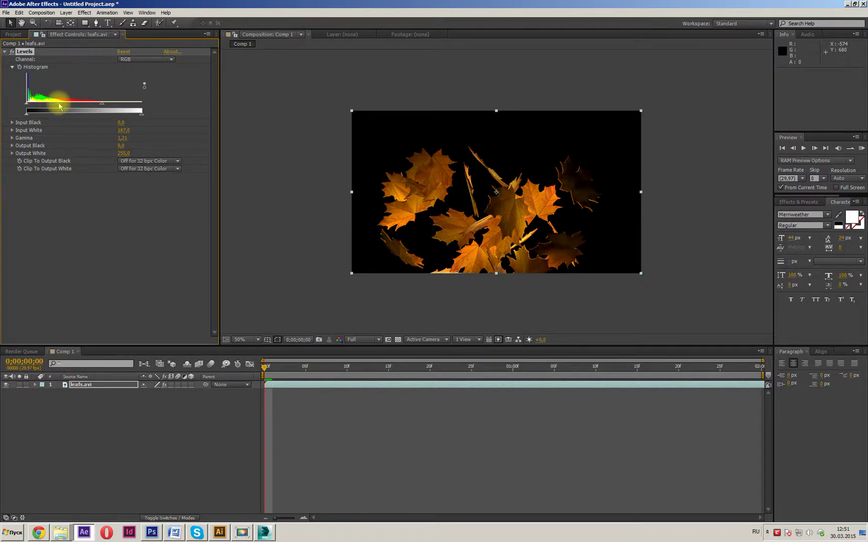
- Play back Comp 1 to review the brightened leaves and return the current time to the first frame
{"action": "key", "text": "space"}
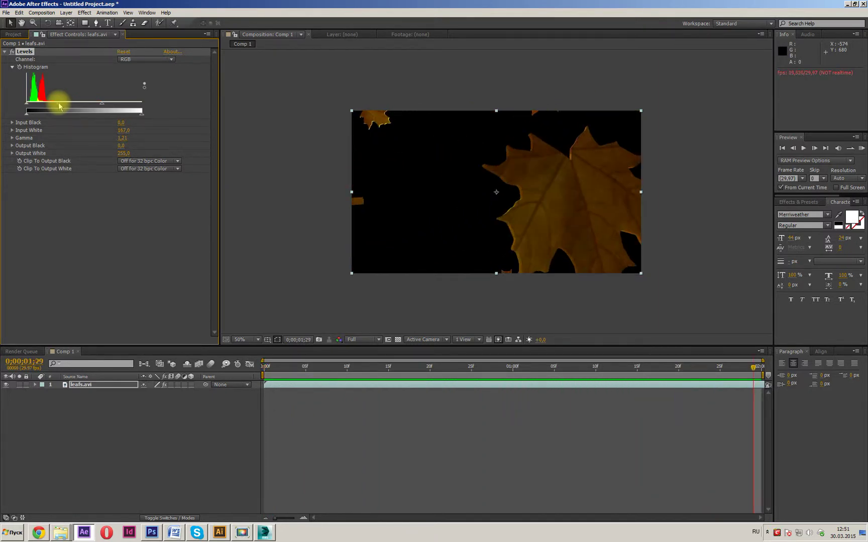
{"action": "key", "text": "space"}
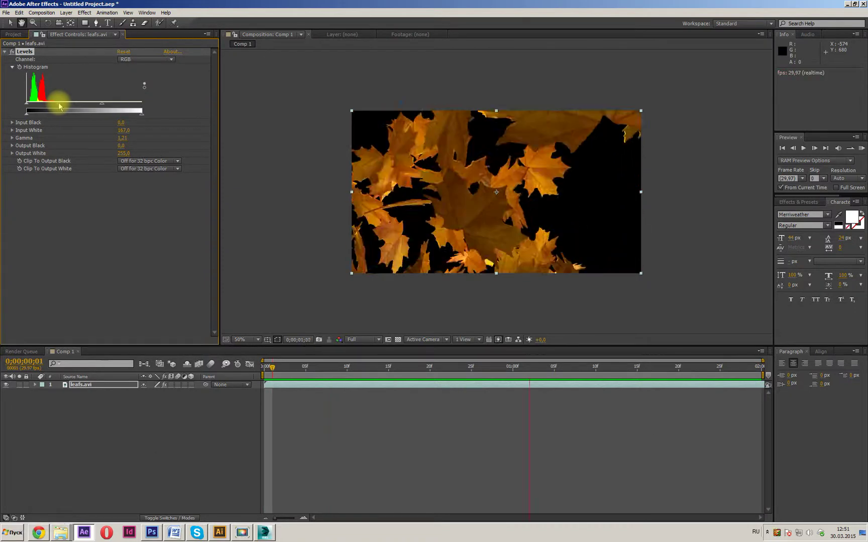
{"action": "key", "text": "space"}
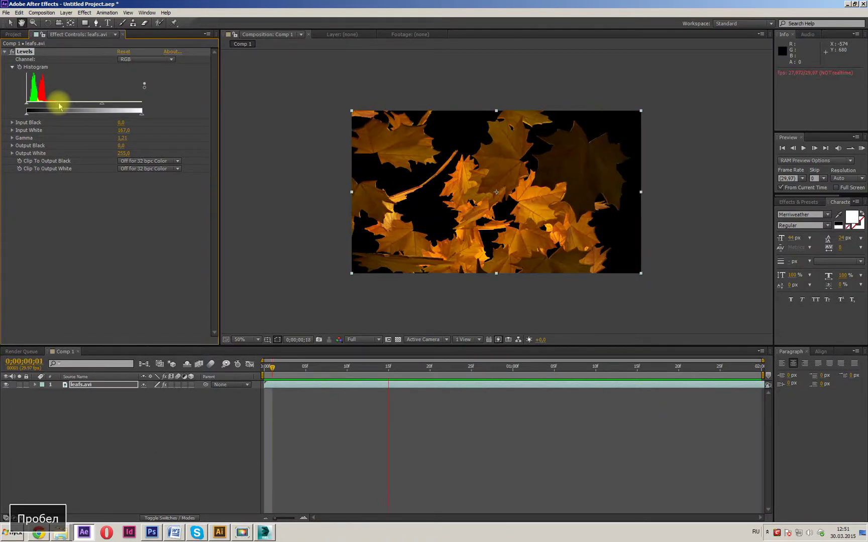
{"action": "key", "text": "space"}
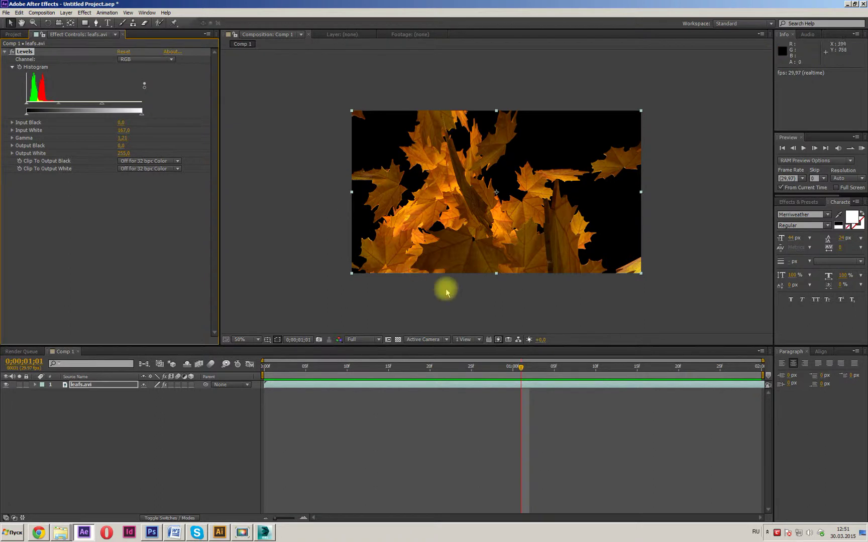
{"action": "left_click_drag", "start_coordinate": [519, 369], "coordinate": [258, 376]}
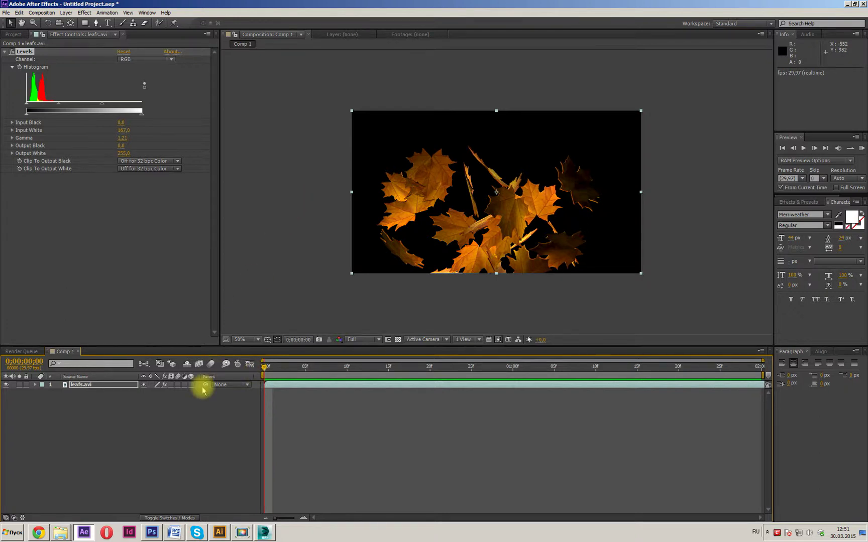
{"action": "key", "text": "space"}
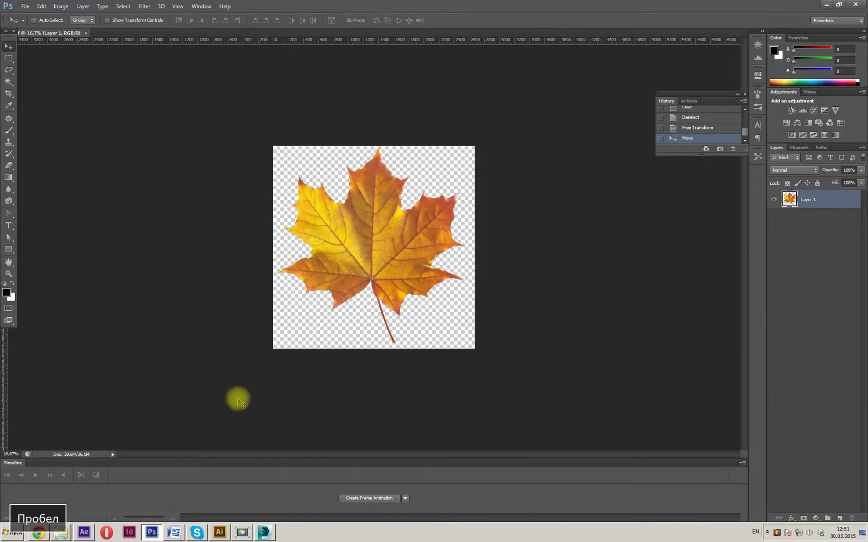
- In Photoshop, close the maple leaf image and create a new 1280 × 720 pixel document with a transparent background
{"action": "left_click", "coordinate": [152, 532]}
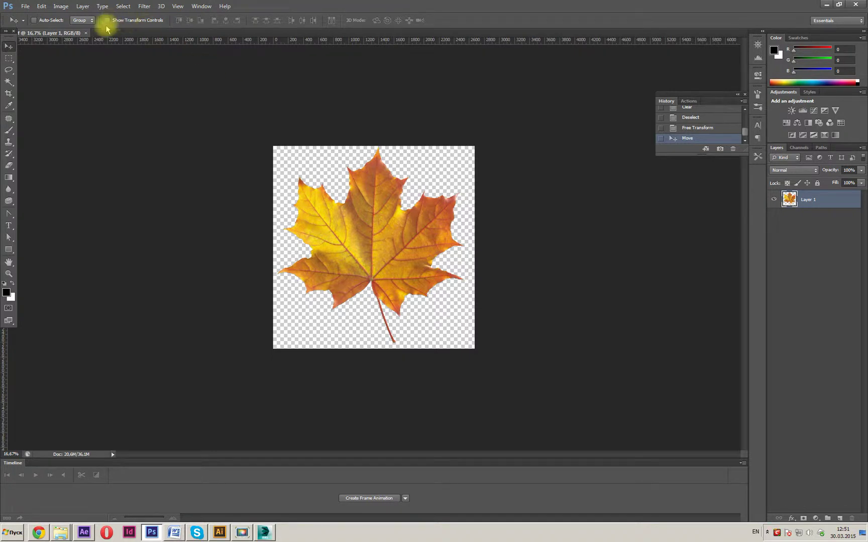
{"action": "left_click", "coordinate": [86, 33]}
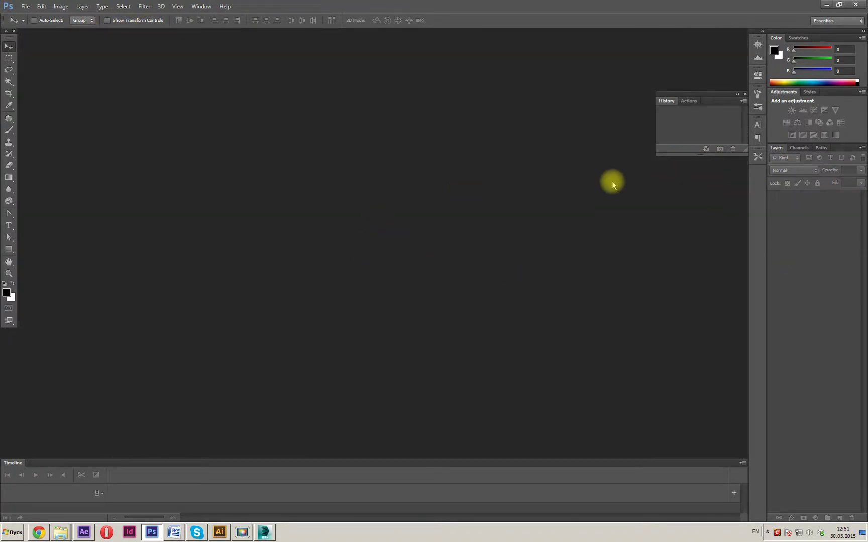
{"action": "key", "text": "ctrl+n"}
{"action": "left_click", "coordinate": [485, 168]}
{"action": "type", "text": "1280"}
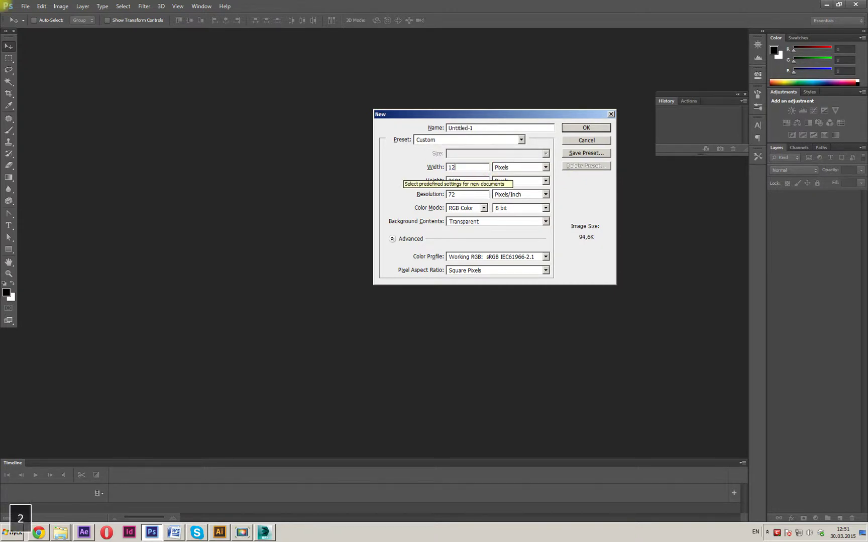
{"action": "key", "text": "Tab"}
{"action": "key", "text": "Tab"}
{"action": "type", "text": "7"}
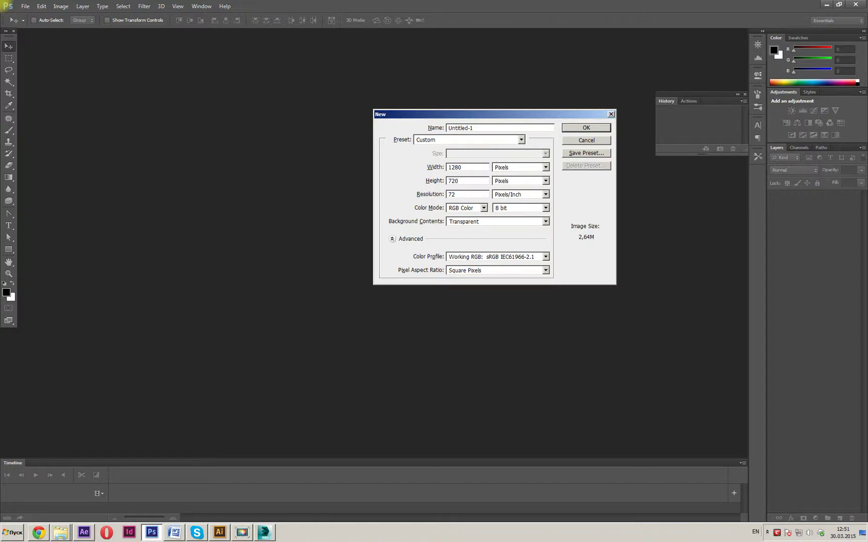
{"action": "key", "text": "Return"}
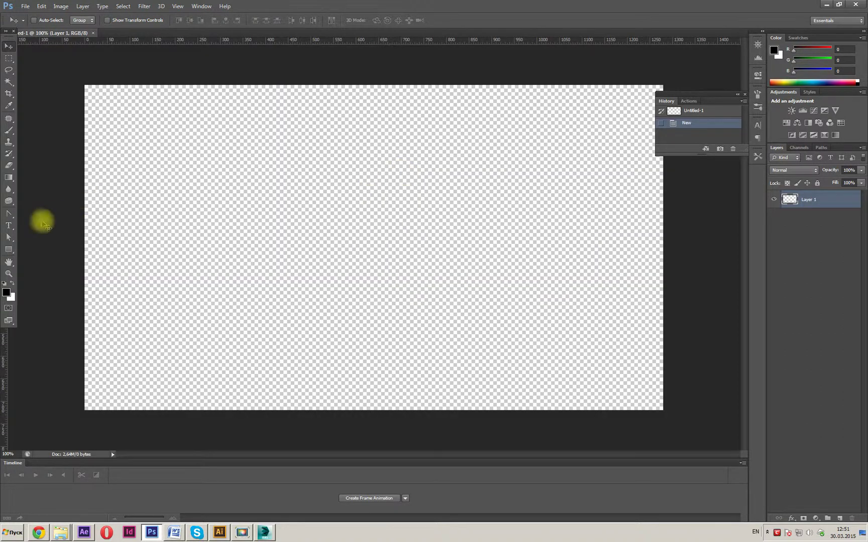
- Set up the Gradient tool for a radial gradient with black as the foreground color and white as the background color
{"action": "left_click", "coordinate": [6, 180]}
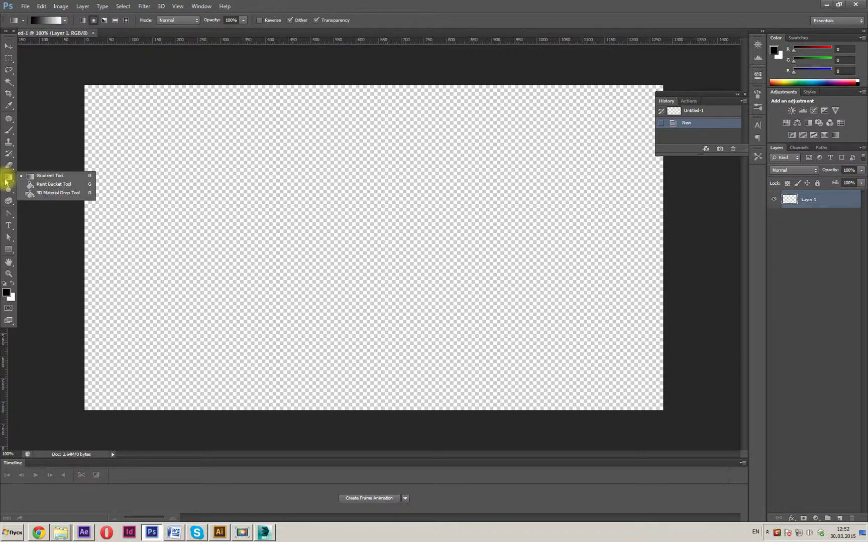
{"action": "left_click", "coordinate": [30, 176]}
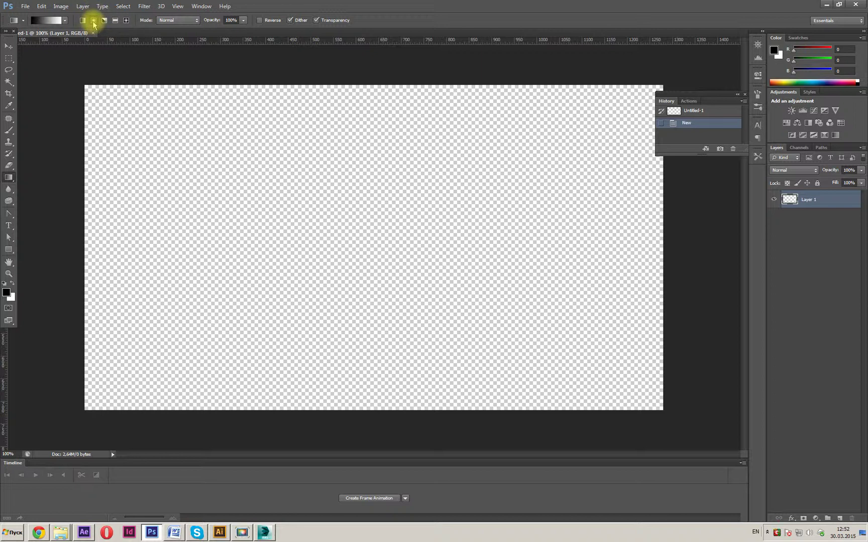
{"action": "left_click", "coordinate": [6, 291]}
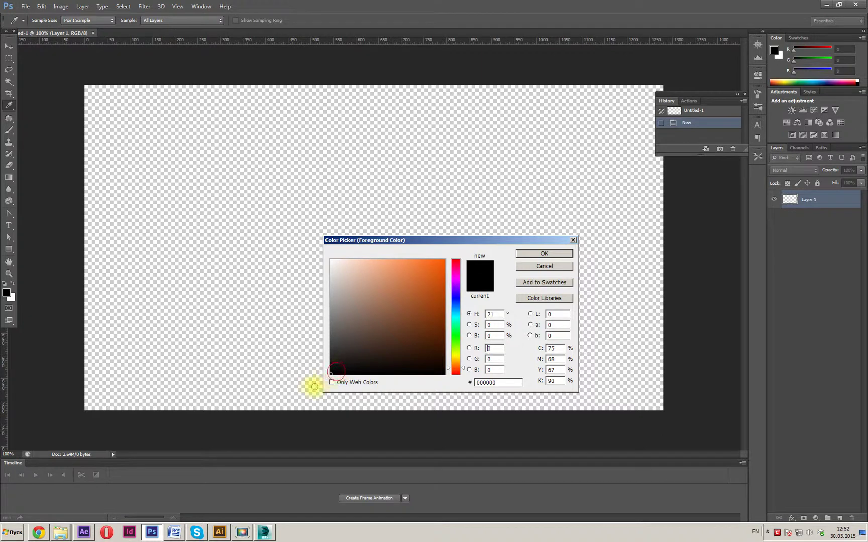
{"action": "left_click", "coordinate": [541, 253]}
{"action": "left_click", "coordinate": [14, 284]}
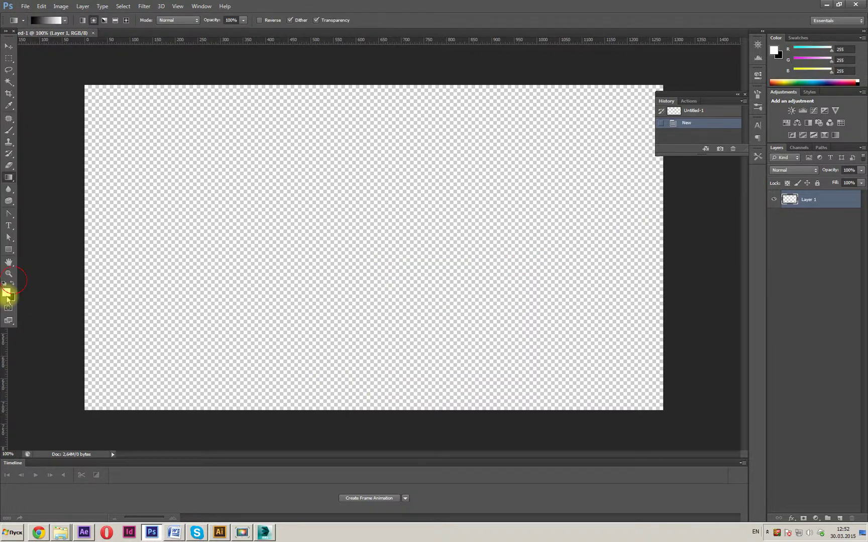
{"action": "left_click", "coordinate": [7, 292]}
{"action": "left_click", "coordinate": [527, 254]}
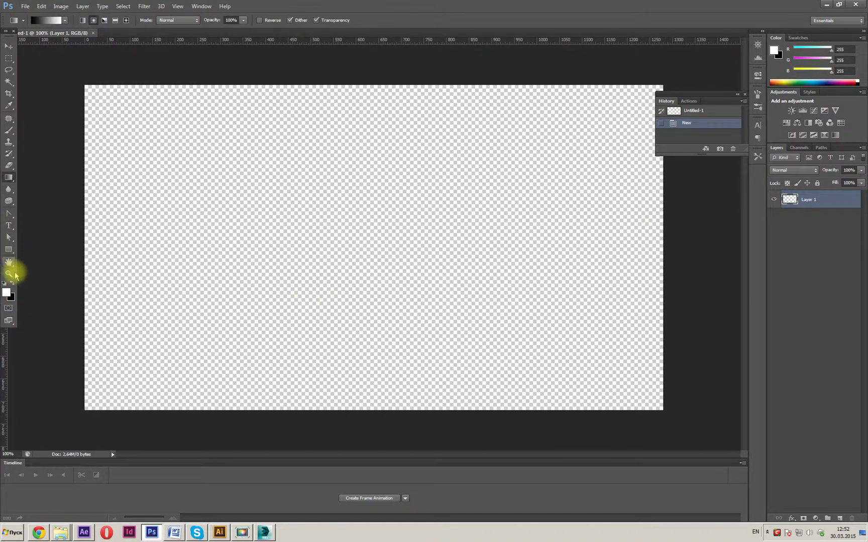
{"action": "left_click", "coordinate": [11, 284]}
- Try radial gradients from the middle of the canvas outward and undo them
{"action": "left_click_drag", "start_coordinate": [363, 240], "coordinate": [380, 410]}
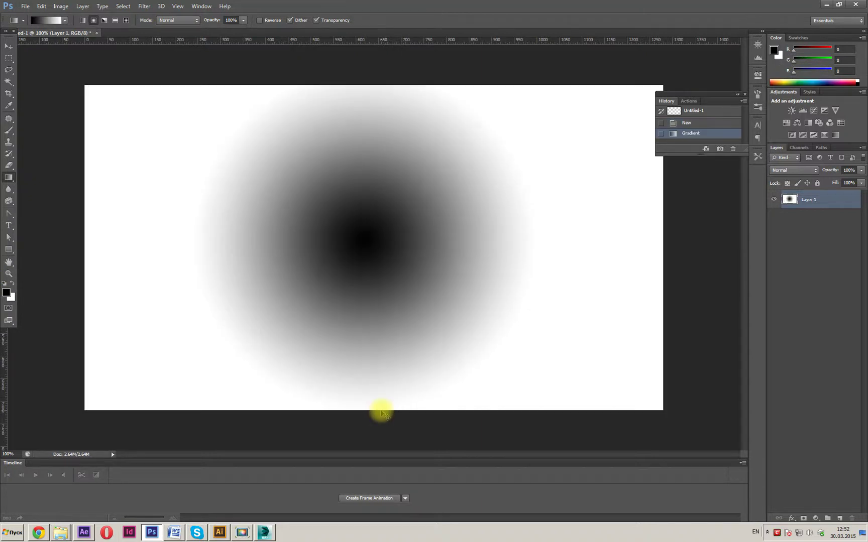
{"action": "key", "text": "ctrl+z"}
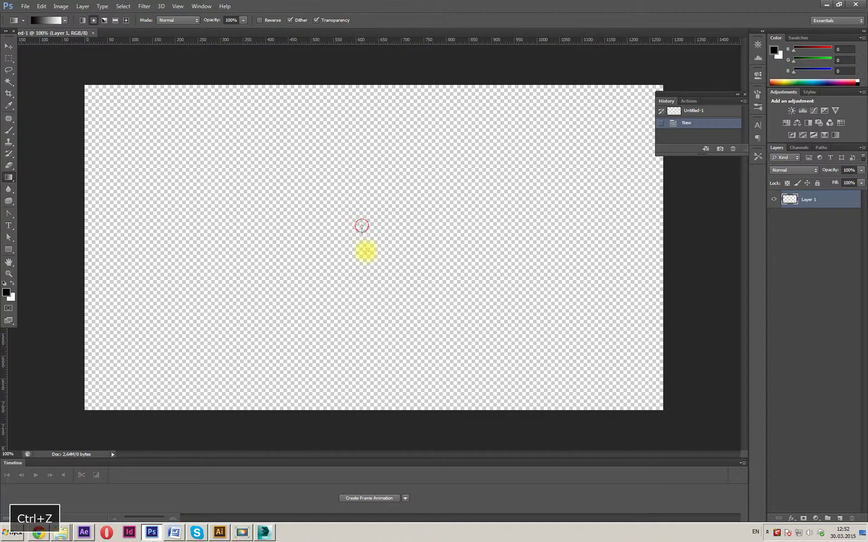
{"action": "key", "text": "ctrl+z"}
{"action": "key", "text": "ctrl+z"}
{"action": "left_click_drag", "start_coordinate": [364, 244], "coordinate": [363, 409]}
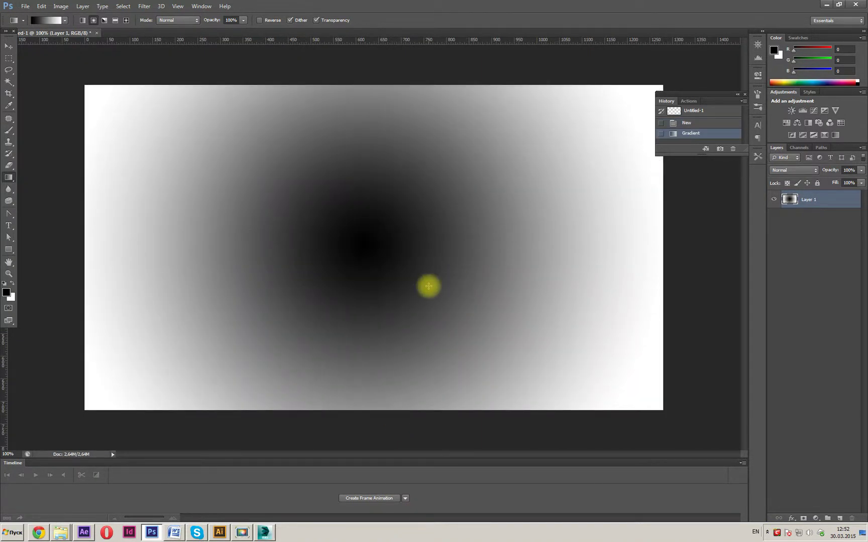
{"action": "key", "text": "ctrl+z"}
- Fill Layer 1 with a radial gradient running from black at the canvas centre to white toward the side edges
{"action": "left_click_drag", "start_coordinate": [366, 247], "coordinate": [364, 408]}
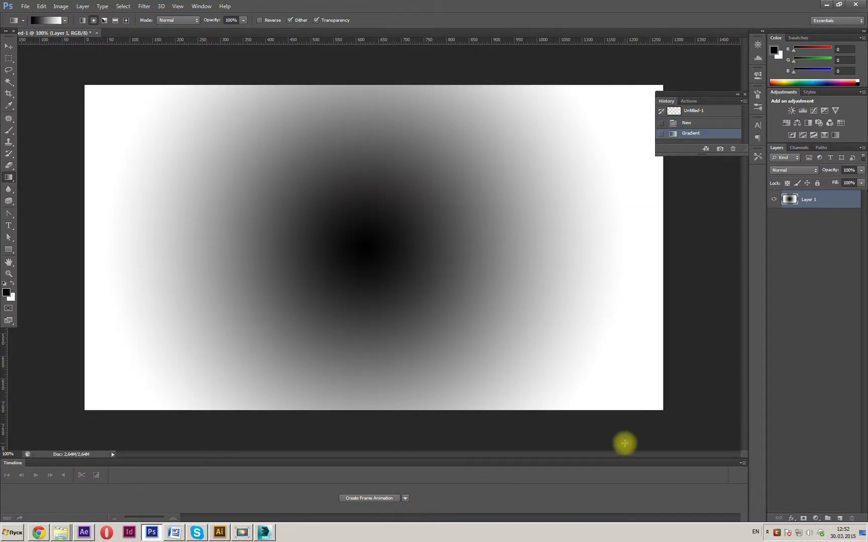
{"action": "key", "text": "ctrl+minus"}
{"action": "key", "text": "ctrl+minus"}
{"action": "key", "text": "ctrl+equal"}
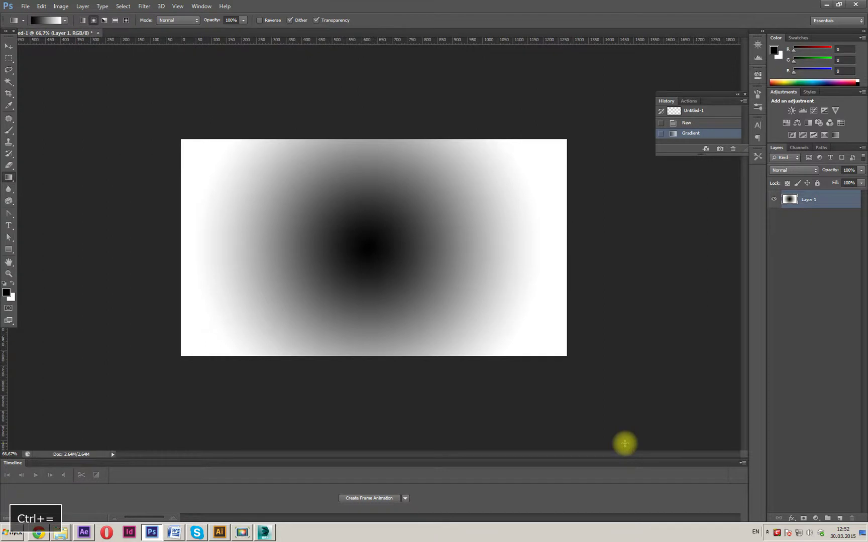
- Save the gradient image as a TIFF file named dof in the Leafs_autumn folder, with no image compression
{"action": "left_click", "coordinate": [23, 6]}
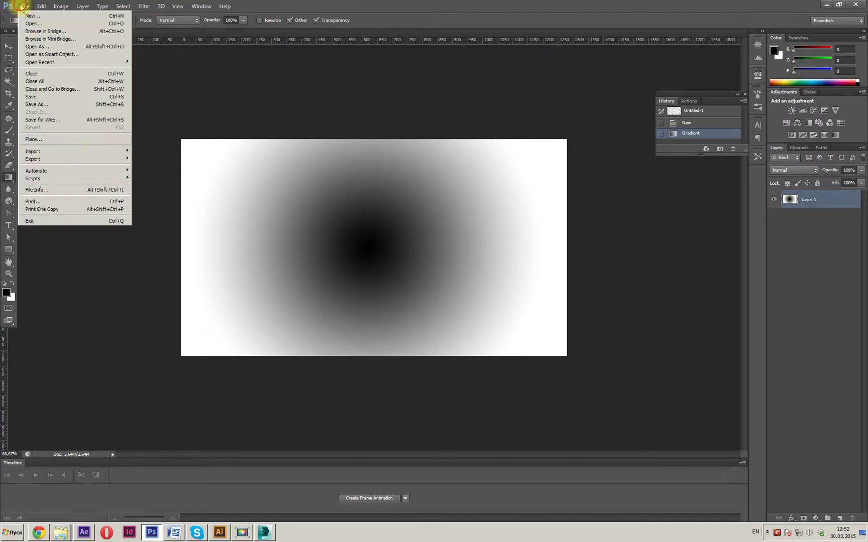
{"action": "left_click", "coordinate": [75, 105]}
{"action": "left_click", "coordinate": [326, 286]}
{"action": "left_click", "coordinate": [325, 286]}
{"action": "left_click", "coordinate": [296, 275]}
{"action": "type", "text": "dof"}
{"action": "key", "text": "Return"}
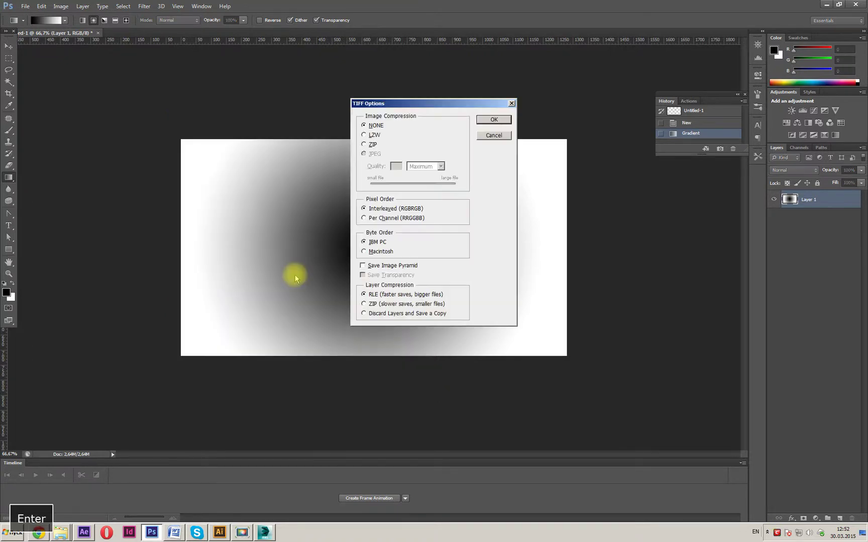
{"action": "left_click", "coordinate": [505, 119]}
{"action": "left_click", "coordinate": [391, 194]}
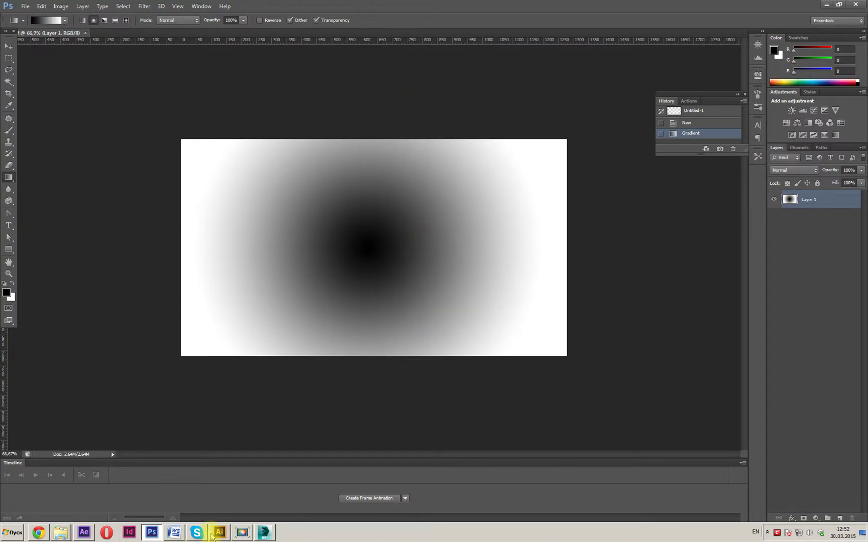
- Import dof.tif from the Leafs_autumn folder into the After Effects project and add it to Comp 1 below leafs.avi as a hidden layer
{"action": "left_click", "coordinate": [60, 531]}
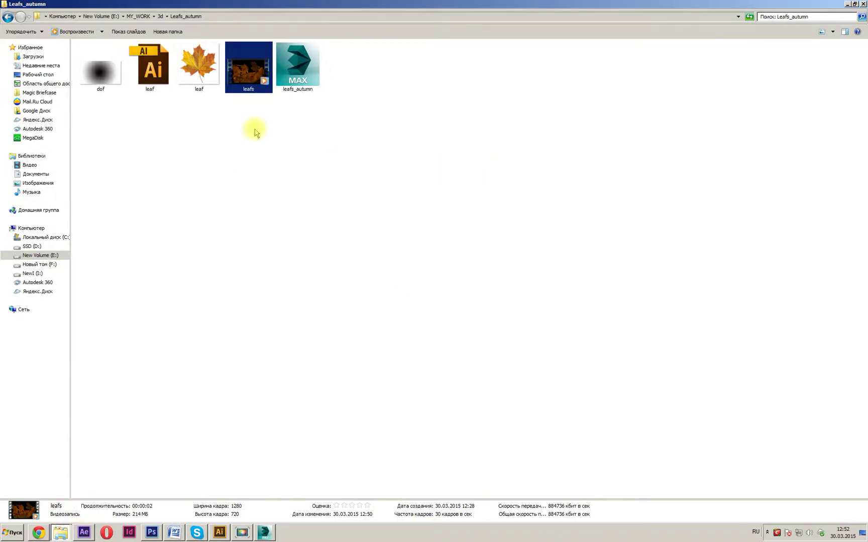
{"action": "left_click", "coordinate": [86, 84]}
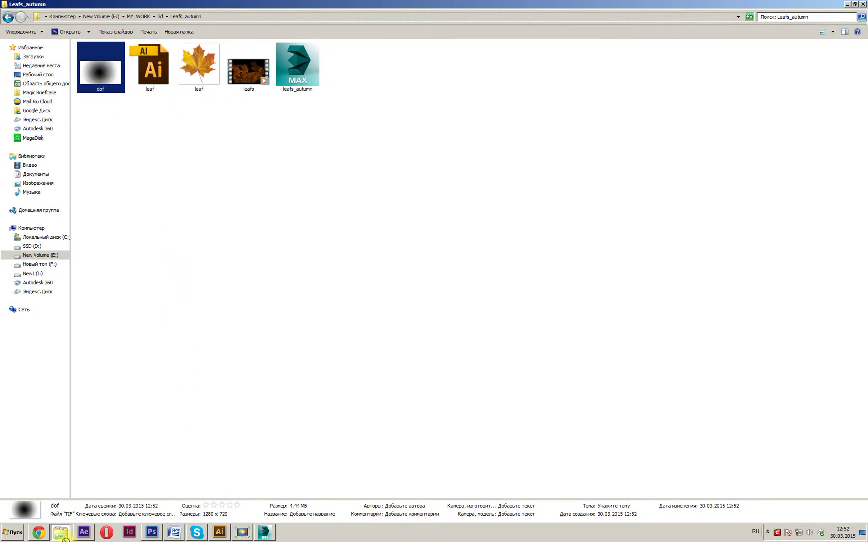
{"action": "left_click", "coordinate": [84, 532]}
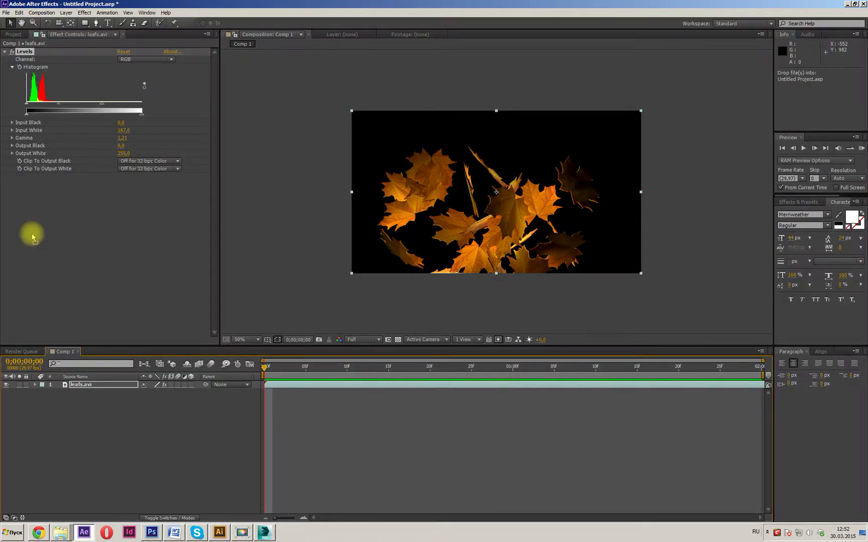
{"action": "left_click", "coordinate": [15, 36]}
{"action": "left_click_drag", "start_coordinate": [15, 35], "coordinate": [55, 173]}
{"action": "left_click_drag", "start_coordinate": [35, 124], "coordinate": [107, 408]}
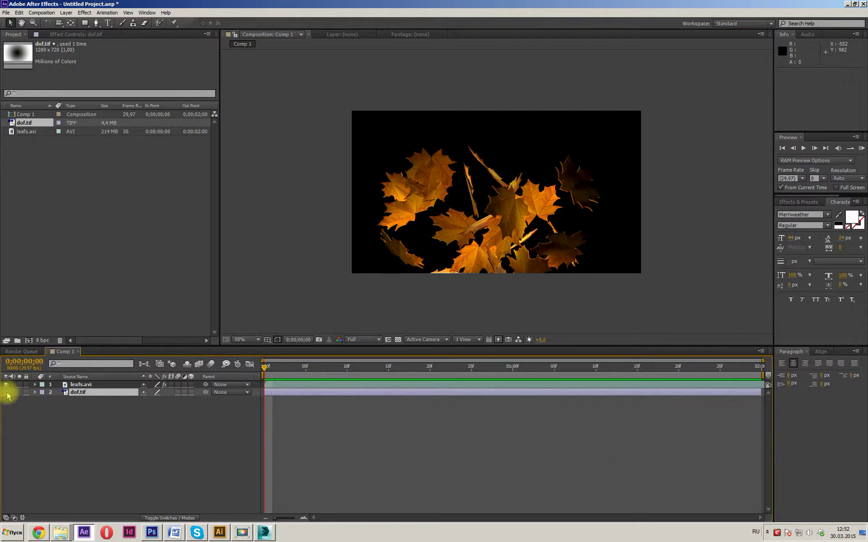
{"action": "left_click", "coordinate": [82, 392]}
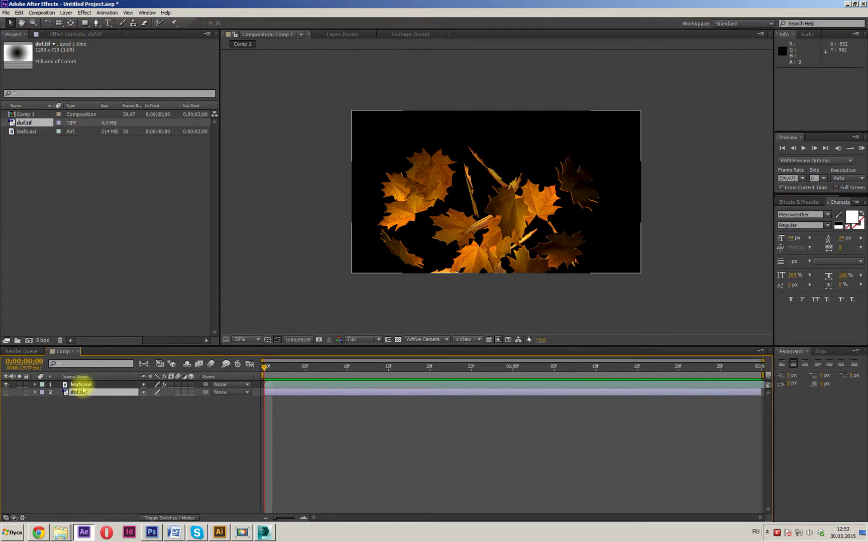
- Apply the Camera Lens Blur effect to the leafs.avi layer and turn on Repeat Edge Pixels
{"action": "left_click", "coordinate": [81, 386]}
{"action": "left_click", "coordinate": [25, 116]}
{"action": "left_click", "coordinate": [61, 34]}
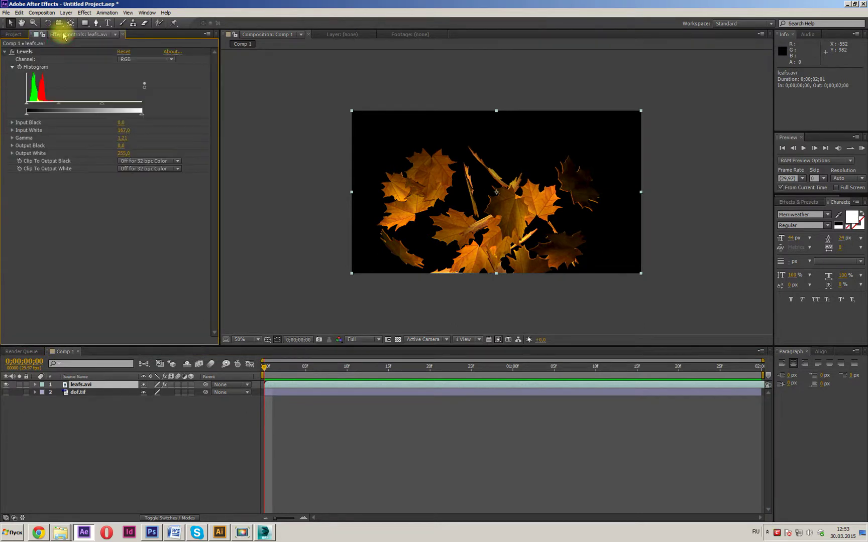
{"action": "left_click", "coordinate": [5, 51]}
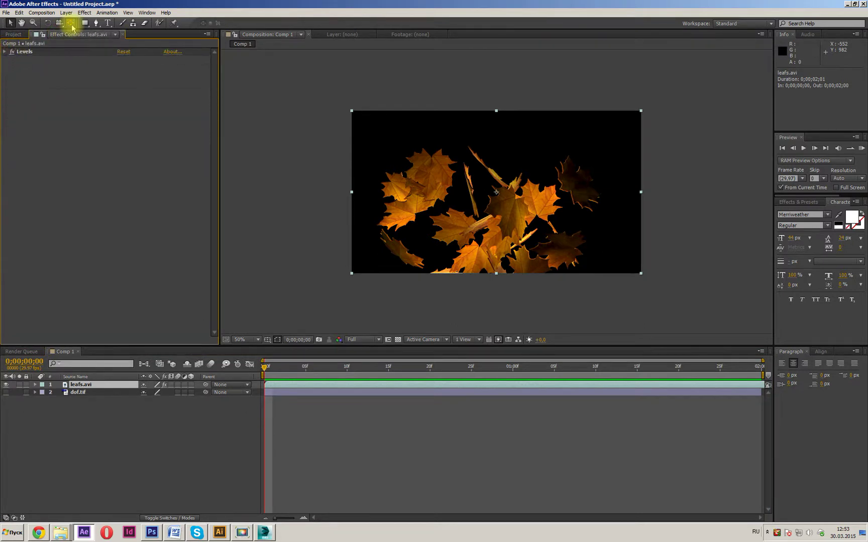
{"action": "left_click", "coordinate": [84, 12]}
{"action": "mouse_move", "coordinate": [122, 68]}
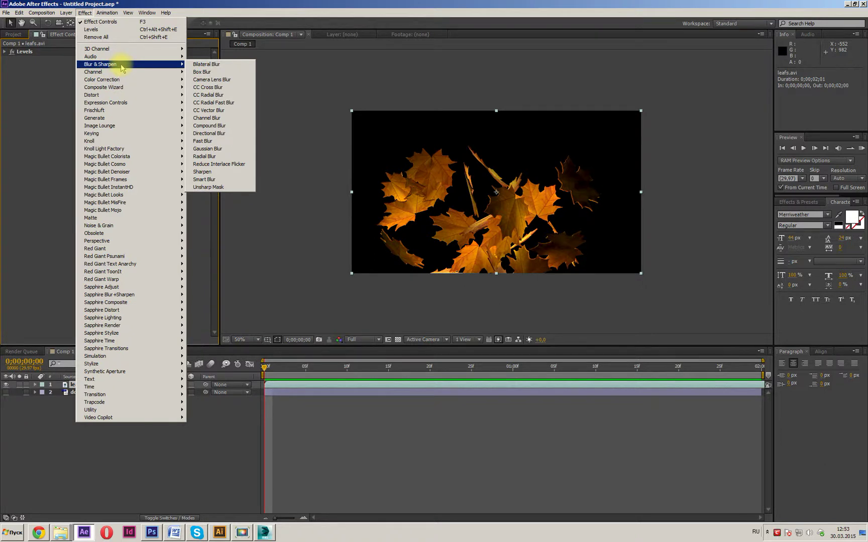
{"action": "left_click", "coordinate": [237, 82]}
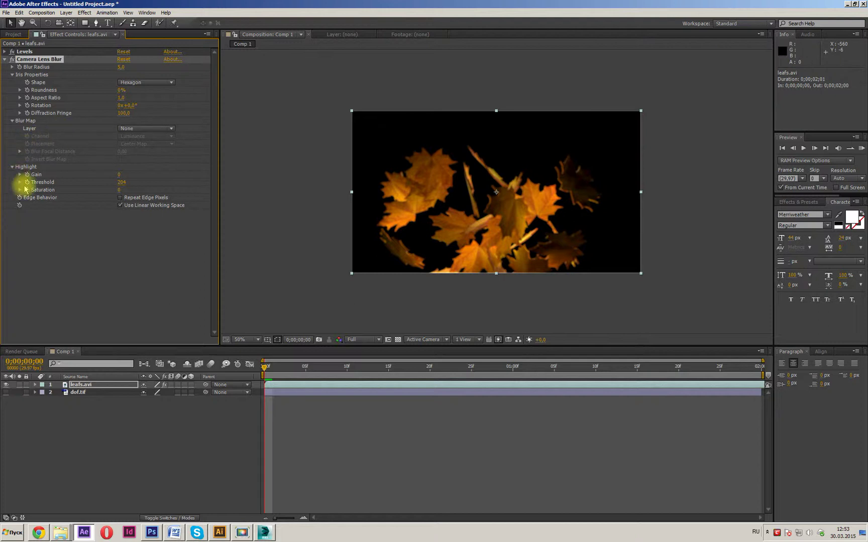
{"action": "left_click", "coordinate": [120, 203]}
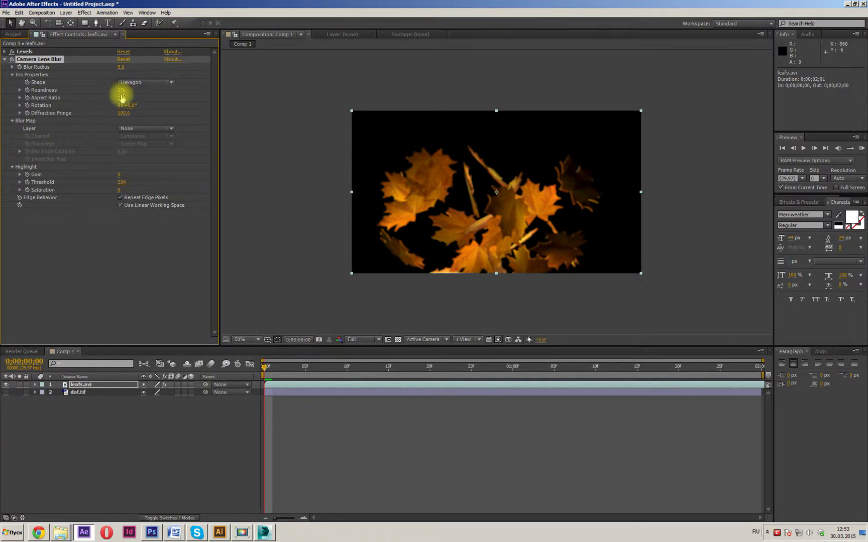
- Use the dof.tif layer as the Camera Lens Blur's blur map and set the Blur Radius to 19
{"action": "left_click", "coordinate": [161, 132]}
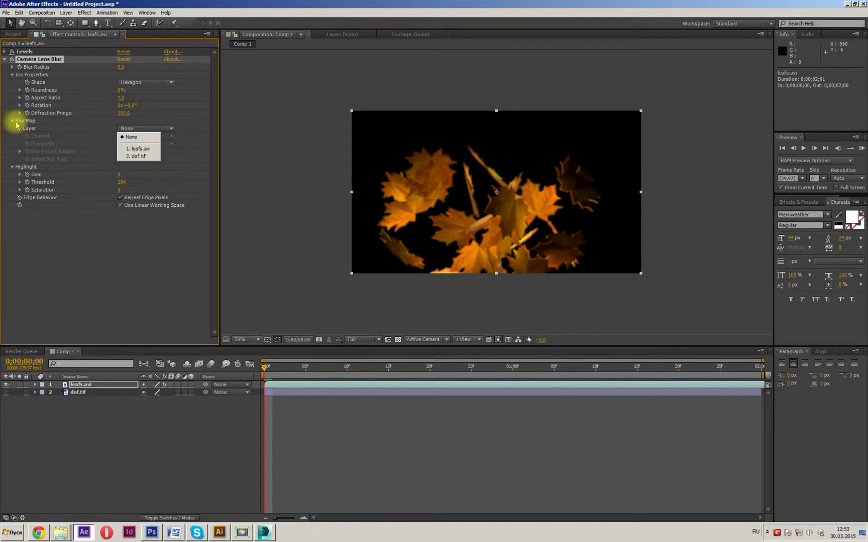
{"action": "left_click", "coordinate": [140, 157]}
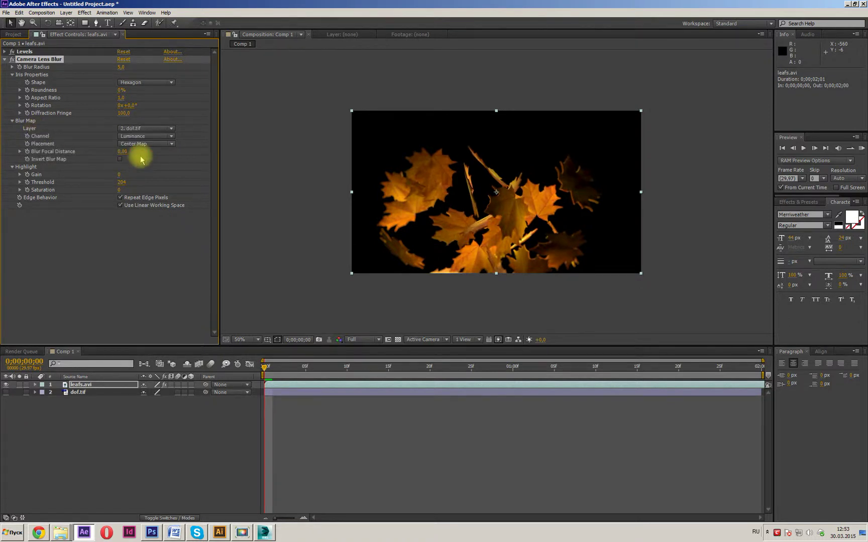
{"action": "scroll", "coordinate": [525, 206], "scroll_direction": "up", "scroll_amount": 2}
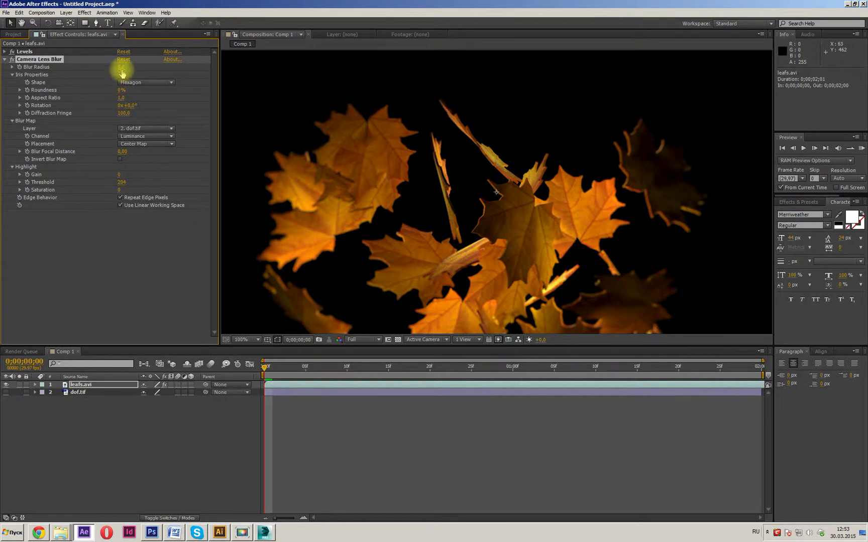
{"action": "mouse_move", "coordinate": [123, 66]}
{"action": "left_mouse_down"}
{"action": "mouse_move", "coordinate": [131, 69]}
{"action": "mouse_move", "coordinate": [120, 70]}
{"action": "left_mouse_up"}
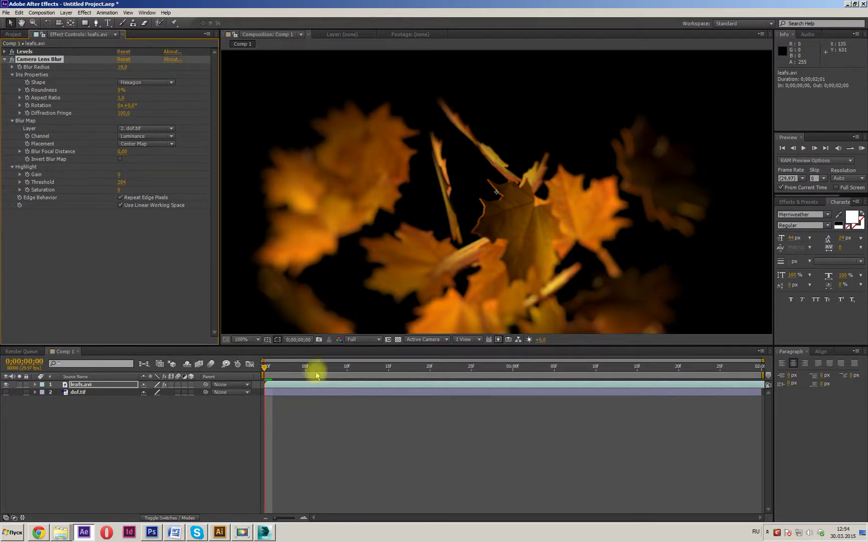
- Play back Comp 1 to check the depth-of-field blur on the leaves, and return the current time to the first frame
{"action": "key", "text": "space"}
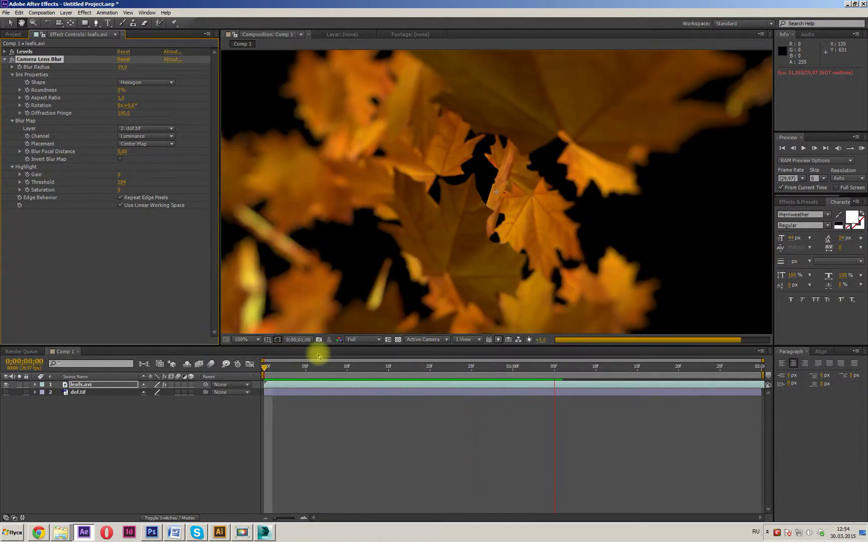
{"action": "key", "text": "space"}
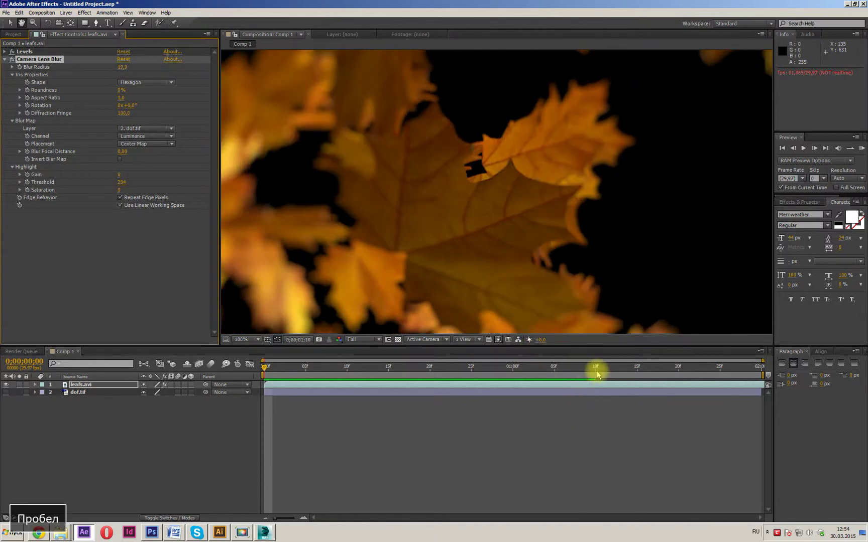
{"action": "key", "text": "space"}
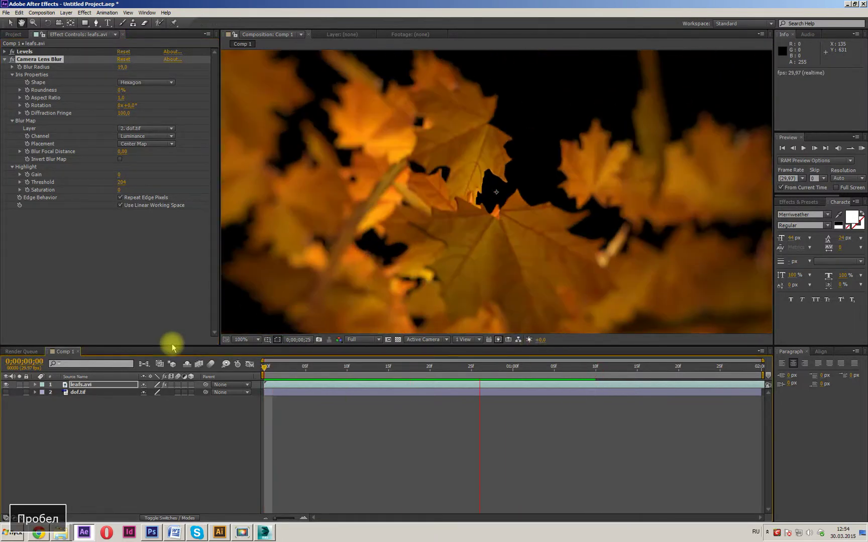
{"action": "key", "text": "space"}
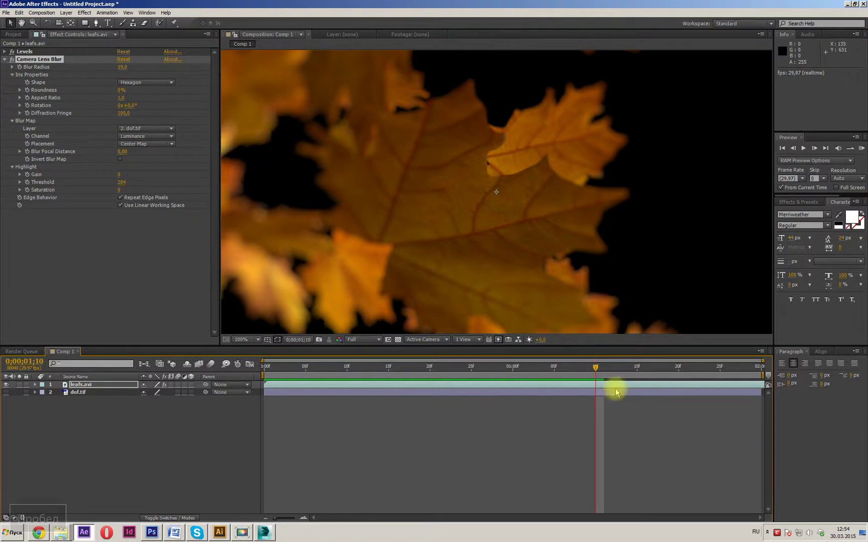
{"action": "key", "text": "Home"}
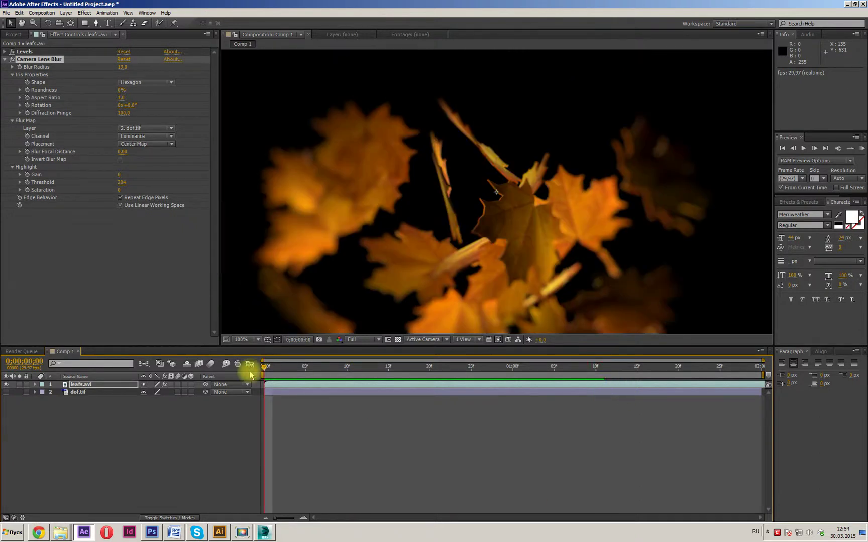
- Start saving the project under a new name and browse to the 3d\Leafs_autumn folder
{"action": "left_click", "coordinate": [6, 13]}
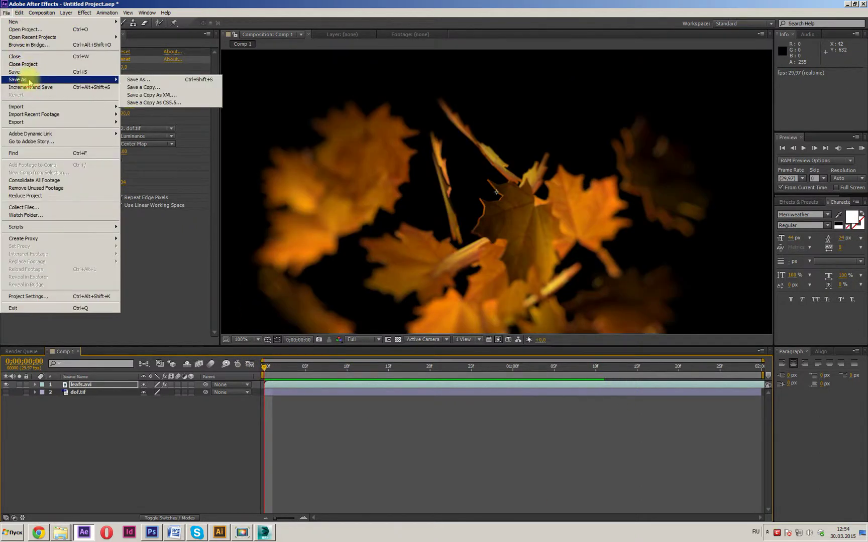
{"action": "left_click", "coordinate": [128, 80]}
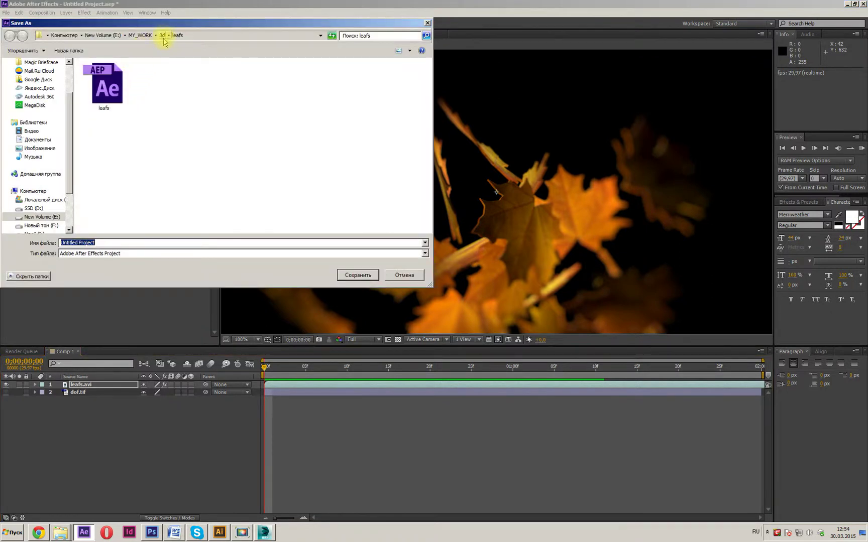
{"action": "left_click", "coordinate": [162, 35]}
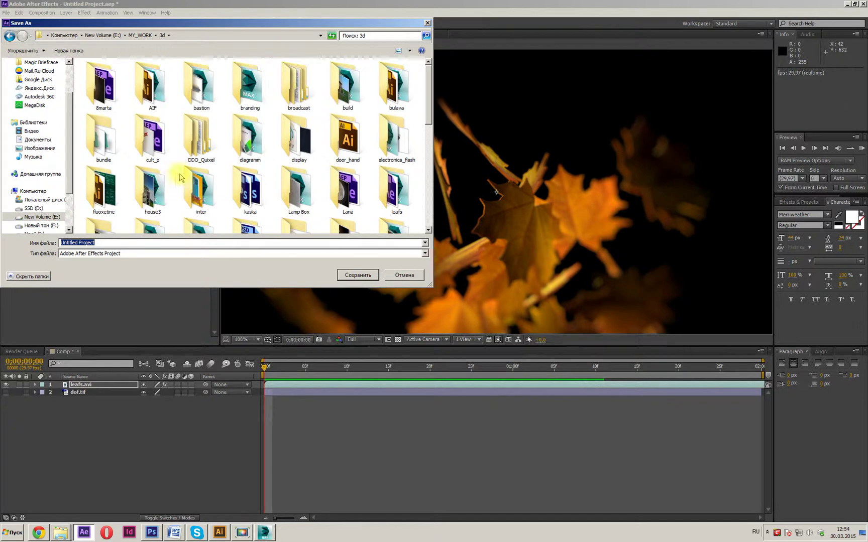
{"action": "left_click", "coordinate": [203, 166]}
{"action": "left_click", "coordinate": [394, 195]}
{"action": "scroll", "coordinate": [394, 195], "scroll_direction": "down", "scroll_amount": 2}
{"action": "left_click", "coordinate": [104, 153]}
{"action": "double_click", "coordinate": [104, 153]}
- Name the project file leafs_autumn and save it in the Leafs_autumn folder
{"action": "left_click", "coordinate": [120, 242]}
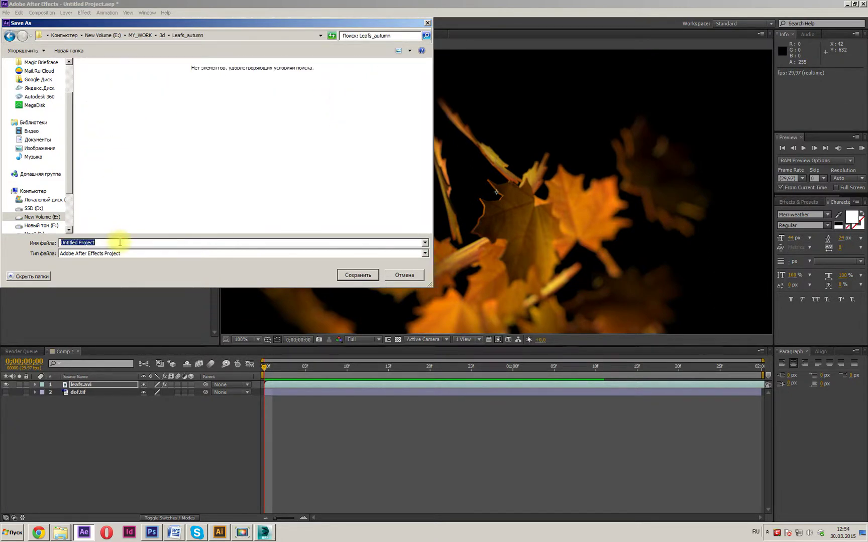
{"action": "key", "text": "BackSpace"}
{"action": "type", "text": "д"}
{"action": "key", "text": "alt+shift"}
{"action": "type", "text": "leafs_"}
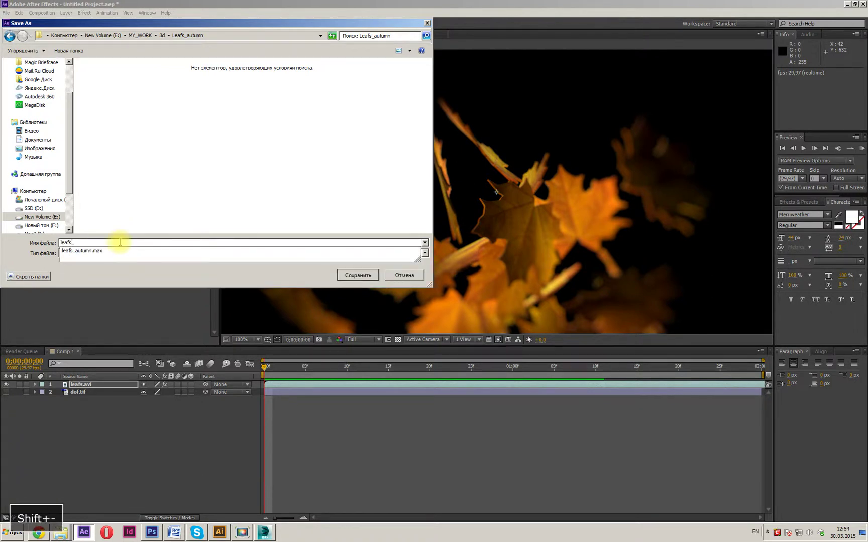
{"action": "type", "text": "autumn"}
{"action": "key", "text": "Return"}
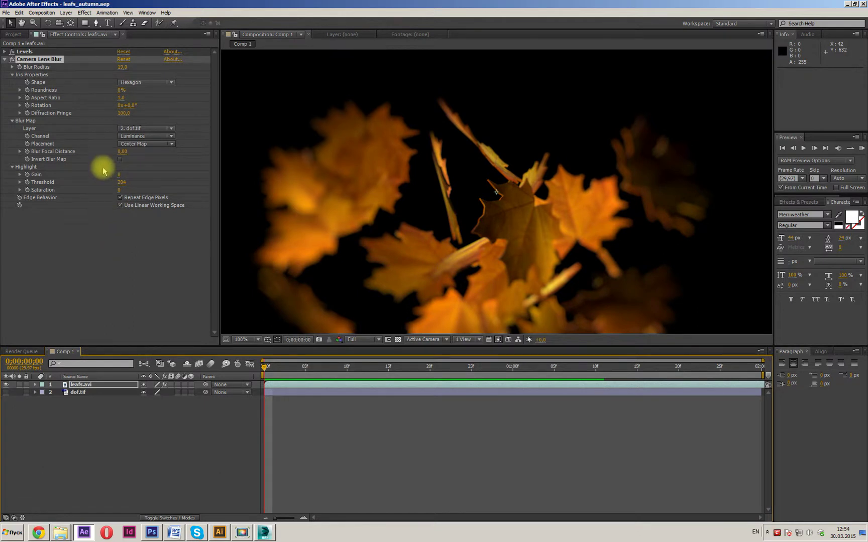
- Collapse the Camera Lens Blur settings, apply the CC Toner effect to leafs.avi and set its Tones to Pentone
{"action": "left_click", "coordinate": [6, 60]}
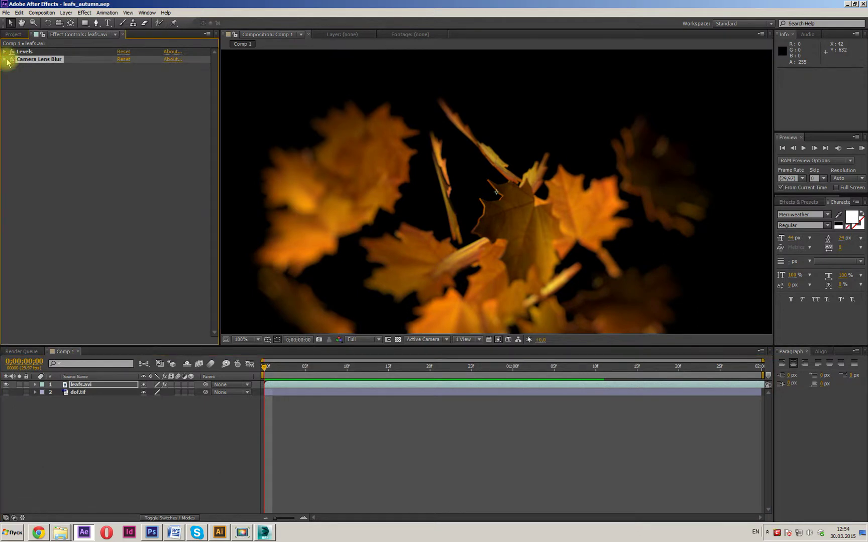
{"action": "left_click", "coordinate": [86, 14]}
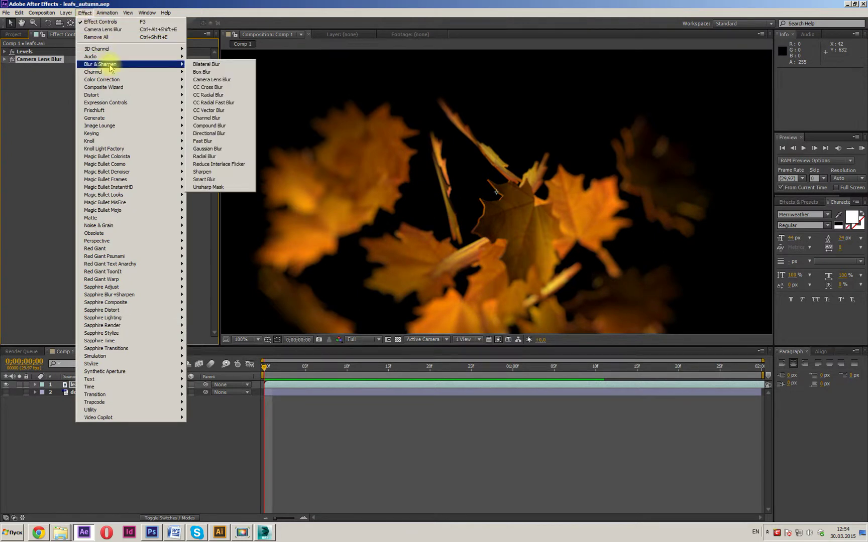
{"action": "mouse_move", "coordinate": [113, 82]}
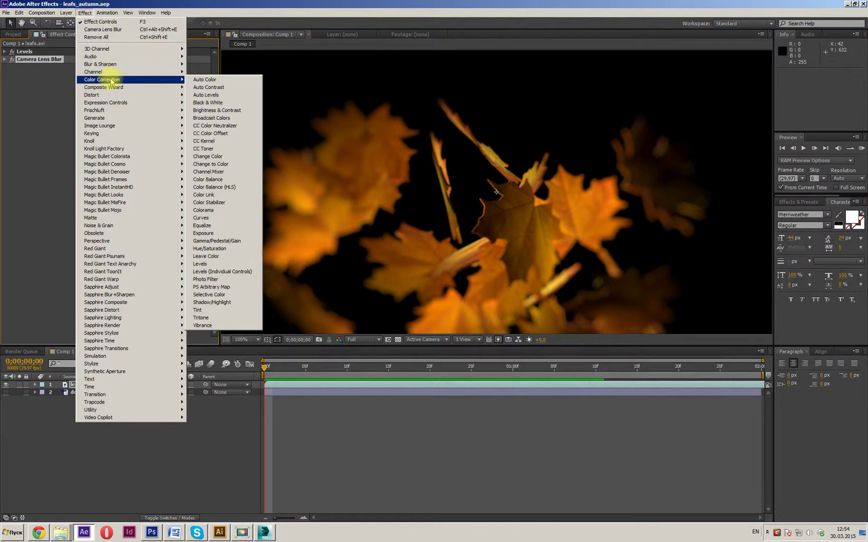
{"action": "left_click", "coordinate": [205, 149]}
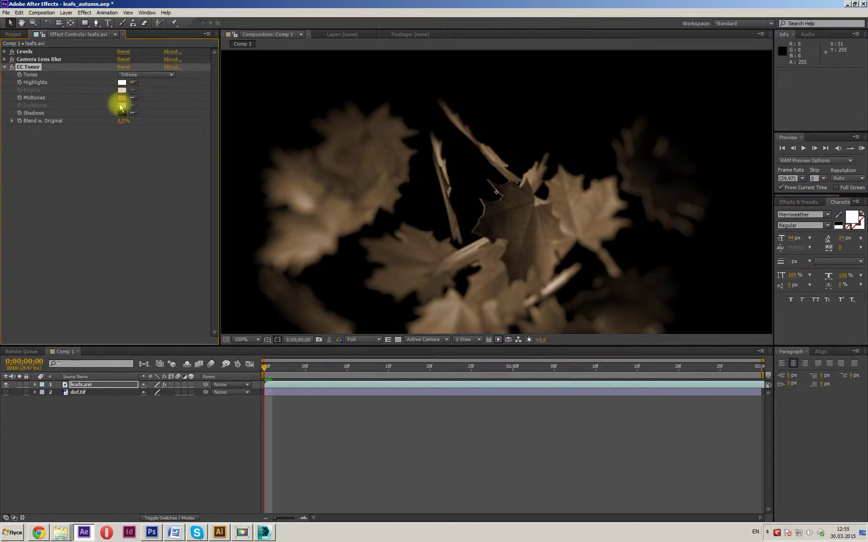
{"action": "left_click", "coordinate": [165, 75]}
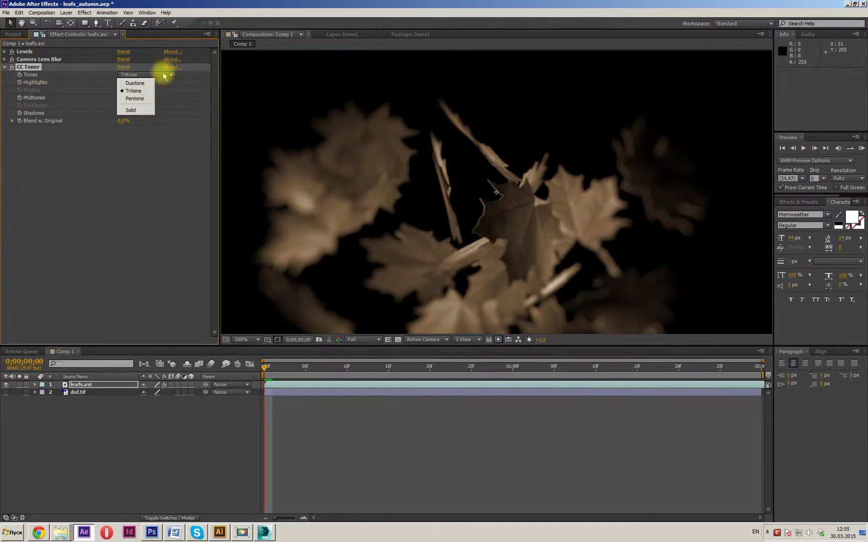
{"action": "left_click", "coordinate": [138, 98]}
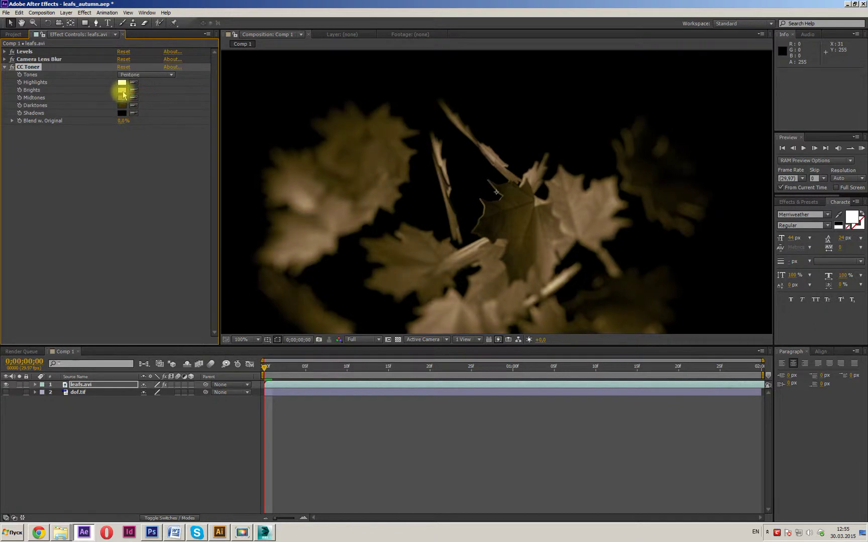
- Set the CC Toner Brights to a golden yellow and the Midtones to orange DE7300
{"action": "left_click", "coordinate": [122, 90]}
{"action": "left_click_drag", "start_coordinate": [166, 284], "coordinate": [218, 271]}
{"action": "left_click", "coordinate": [319, 256]}
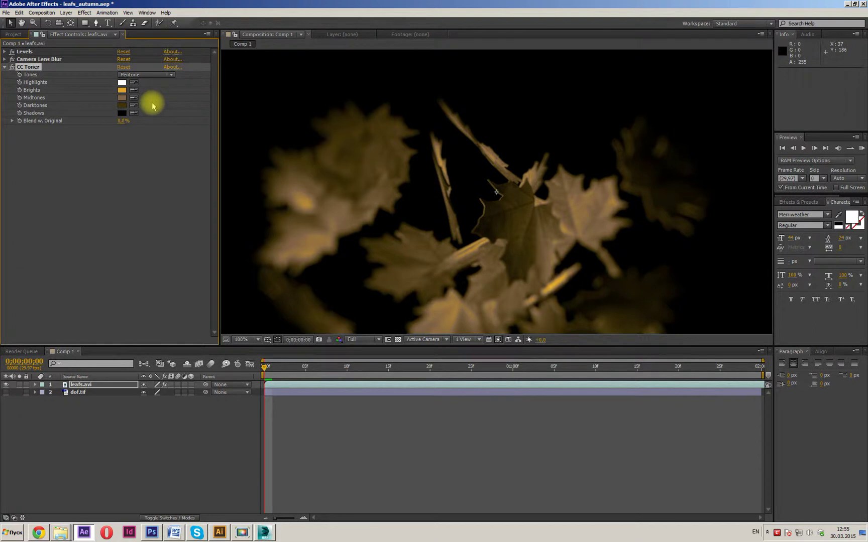
{"action": "left_click", "coordinate": [124, 100]}
{"action": "left_click_drag", "start_coordinate": [209, 262], "coordinate": [240, 271]}
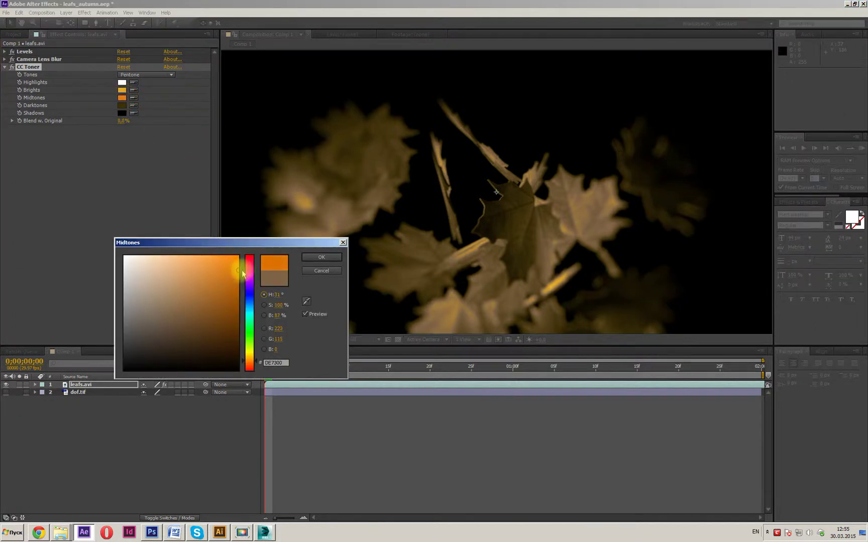
{"action": "left_click", "coordinate": [307, 258]}
- Shift the CC Toner Darktones hue toward orange and make the colour a brighter, saturated reddish brown
{"action": "left_click", "coordinate": [121, 105]}
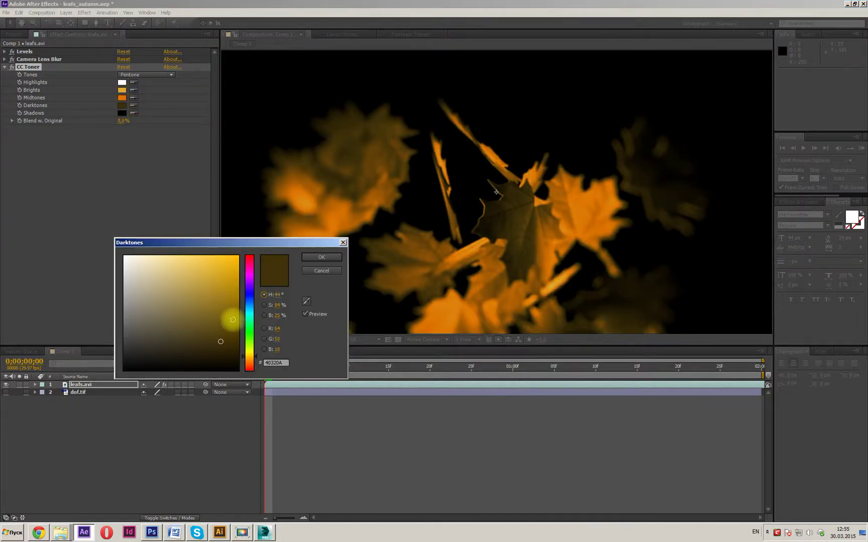
{"action": "left_click_drag", "start_coordinate": [250, 358], "coordinate": [251, 362]}
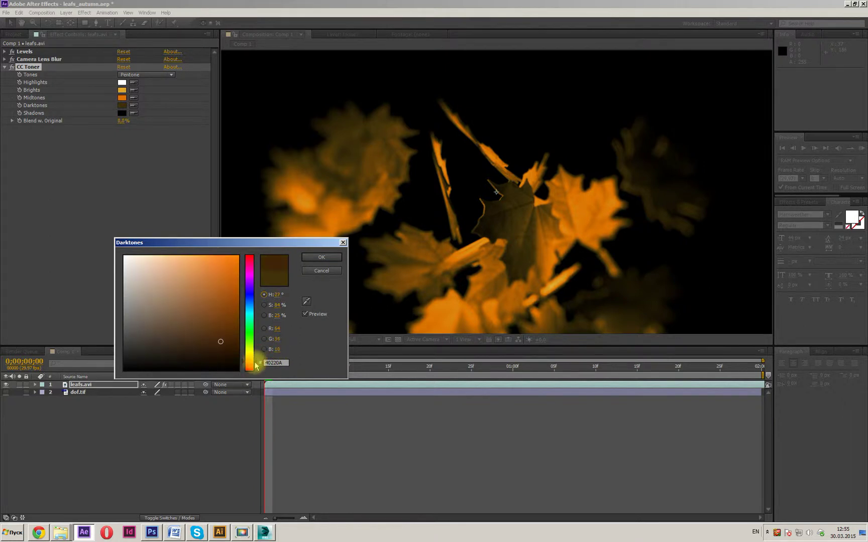
{"action": "left_click_drag", "start_coordinate": [211, 325], "coordinate": [248, 305]}
{"action": "left_click", "coordinate": [319, 257]}
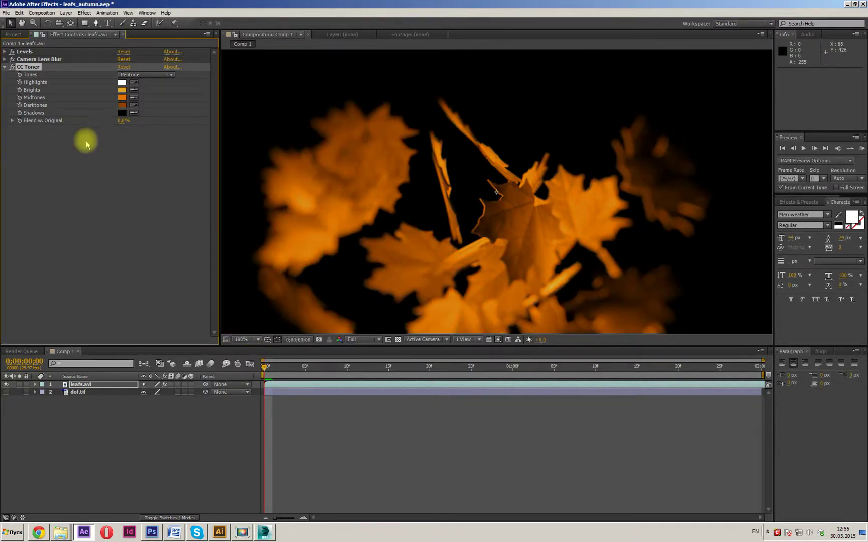
- Set the CC Toner's Blend w. Original to 36%, collapse the effect and save the project
{"action": "mouse_move", "coordinate": [123, 120]}
{"action": "left_mouse_down"}
{"action": "mouse_move", "coordinate": [138, 122]}
{"action": "mouse_move", "coordinate": [125, 125]}
{"action": "left_mouse_up"}
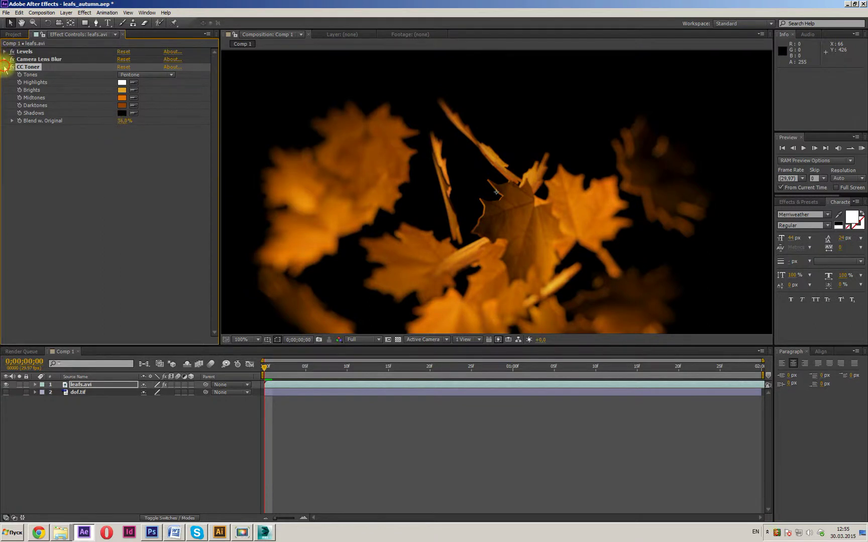
{"action": "left_click", "coordinate": [5, 67]}
{"action": "left_click", "coordinate": [6, 12]}
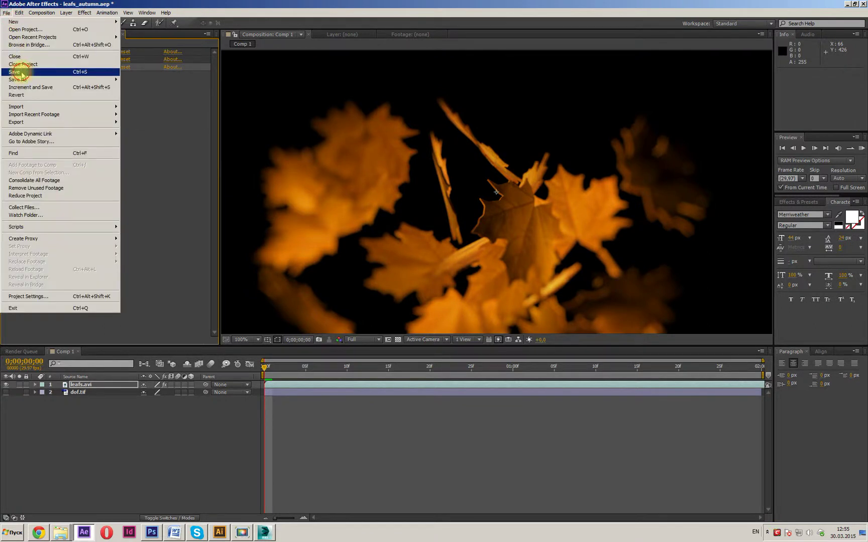
{"action": "left_click", "coordinate": [22, 73]}
- Apply the Photo Filter effect to leafs.avi, try the cooling filters, and set the filter to Cyan
{"action": "left_click", "coordinate": [84, 13]}
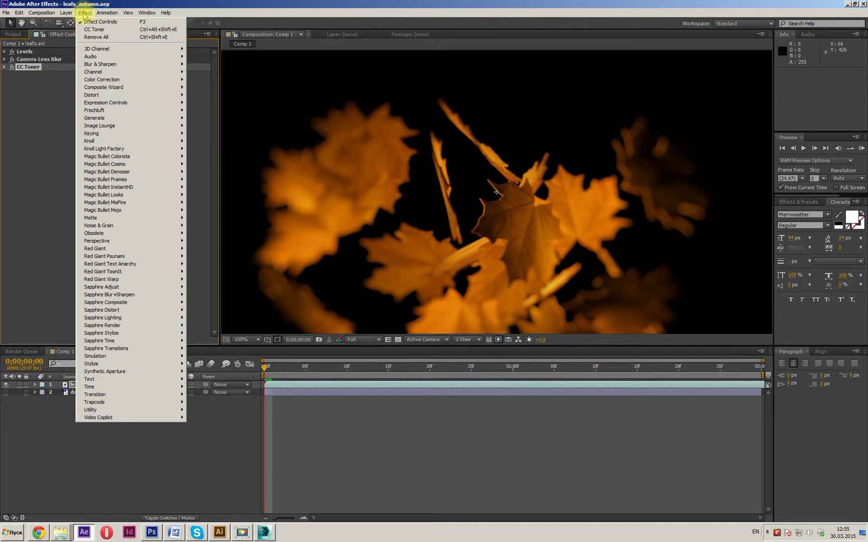
{"action": "mouse_move", "coordinate": [96, 82]}
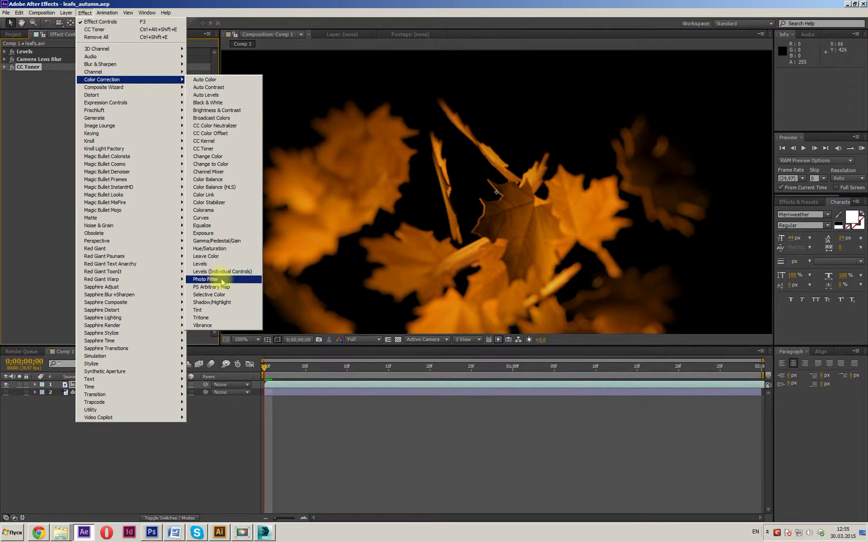
{"action": "left_click", "coordinate": [205, 279]}
{"action": "left_click", "coordinate": [143, 83]}
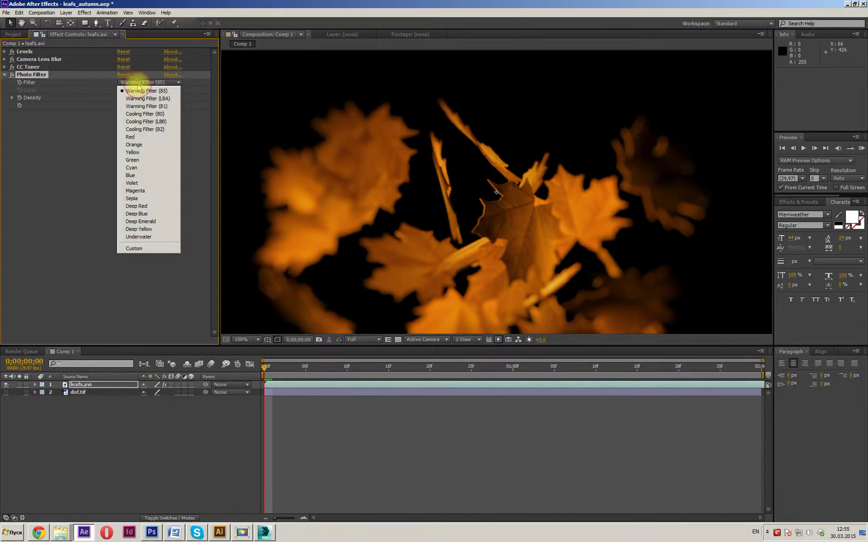
{"action": "left_click", "coordinate": [158, 132]}
{"action": "left_click", "coordinate": [156, 82]}
{"action": "left_click", "coordinate": [145, 122]}
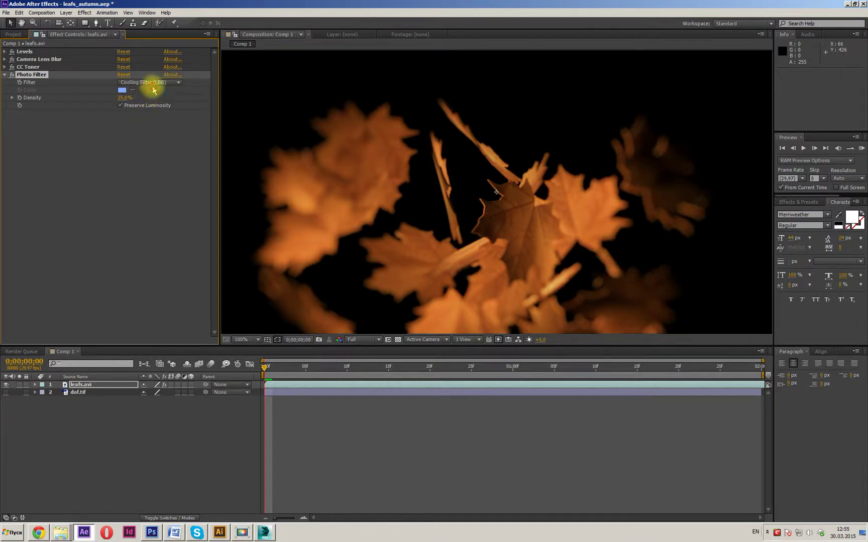
{"action": "left_click", "coordinate": [149, 82]}
{"action": "left_click", "coordinate": [142, 114]}
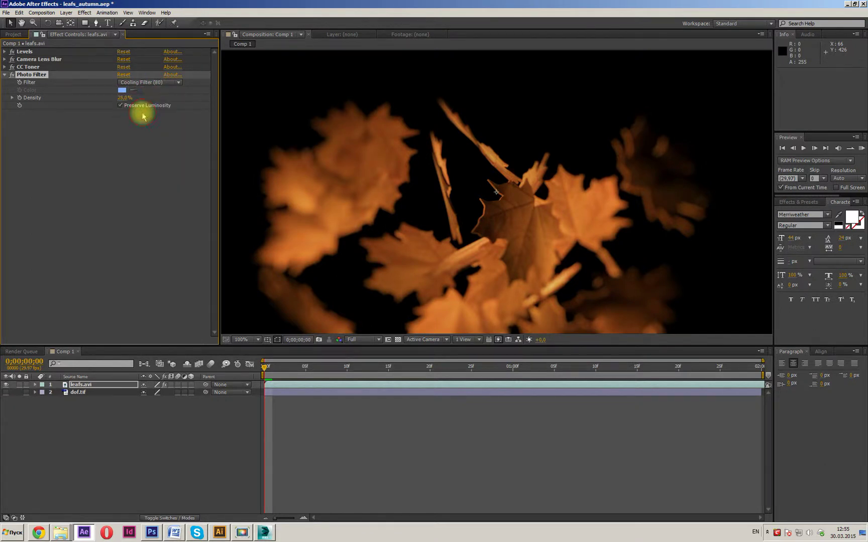
{"action": "left_click", "coordinate": [155, 82]}
{"action": "left_click", "coordinate": [145, 167]}
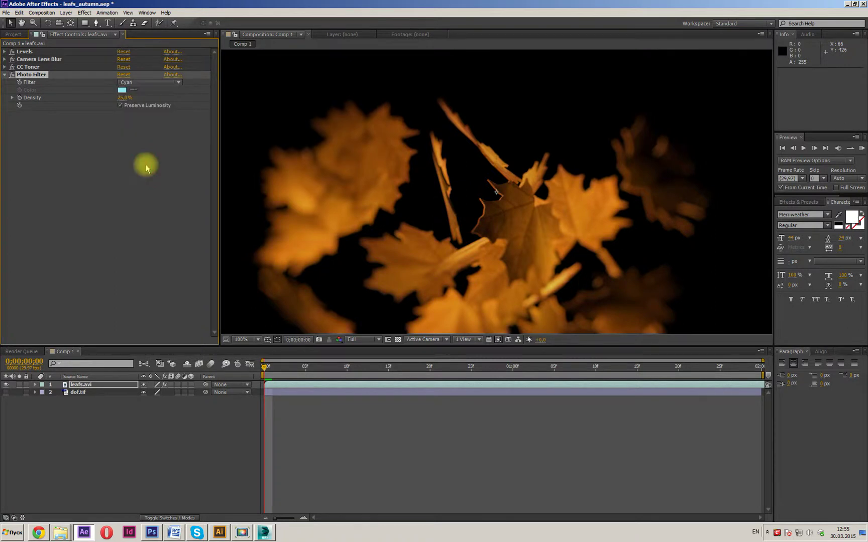
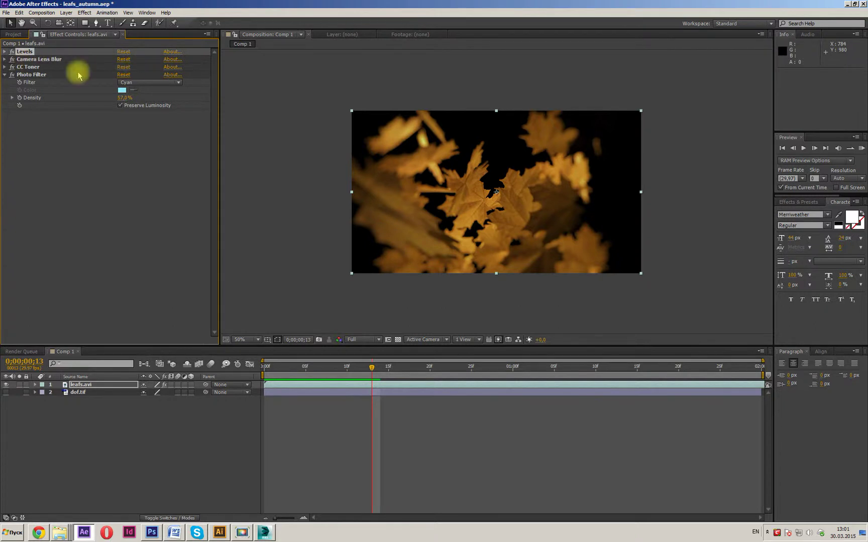
- Brighten the leaves by lowering the Levels Input White to 116, and collapse the effect
{"action": "left_click", "coordinate": [4, 52]}
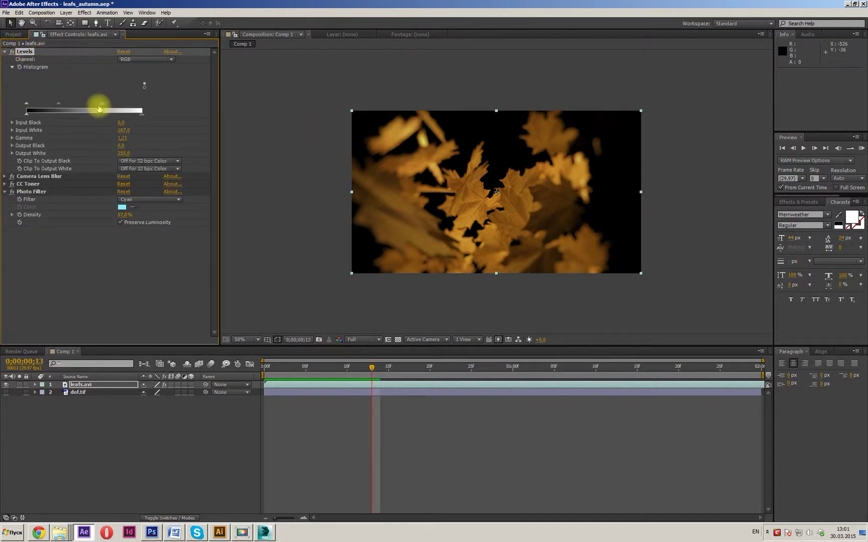
{"action": "left_click_drag", "start_coordinate": [113, 111], "coordinate": [79, 107]}
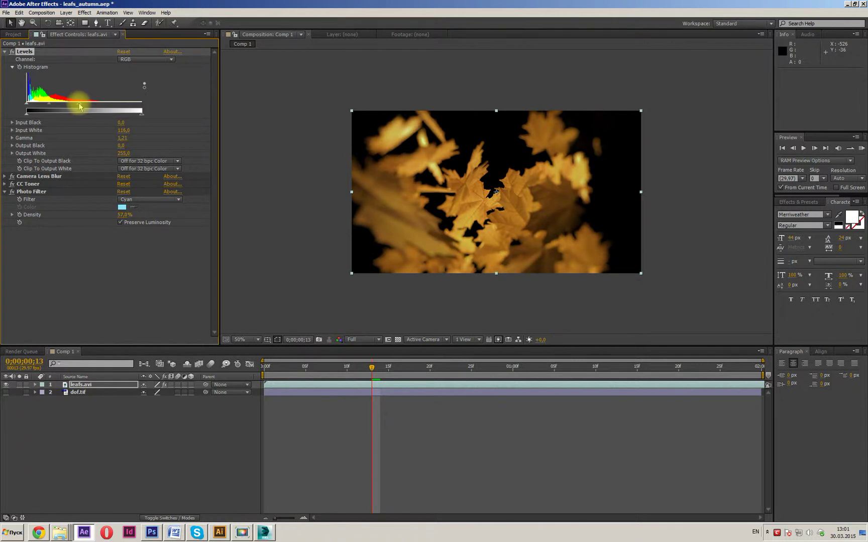
{"action": "left_click", "coordinate": [5, 51]}
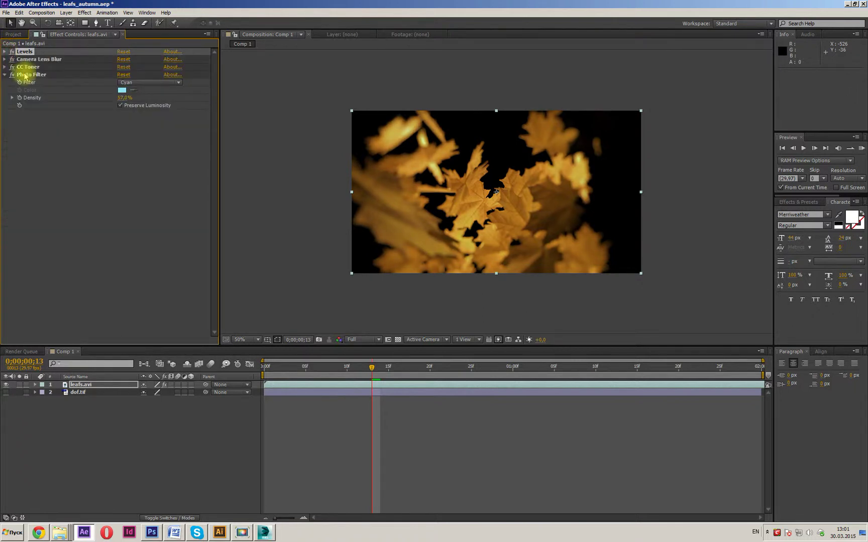
- Set the Camera Lens Blur's Blur Radius to 31 and its Diffraction Fringe to 62
{"action": "left_click", "coordinate": [37, 60]}
{"action": "left_click", "coordinate": [4, 59]}
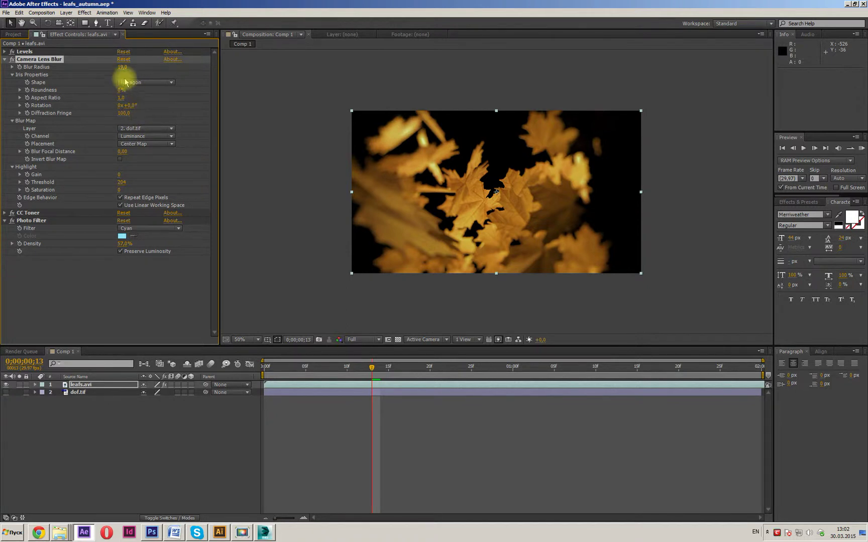
{"action": "left_click_drag", "start_coordinate": [120, 68], "coordinate": [127, 68]}
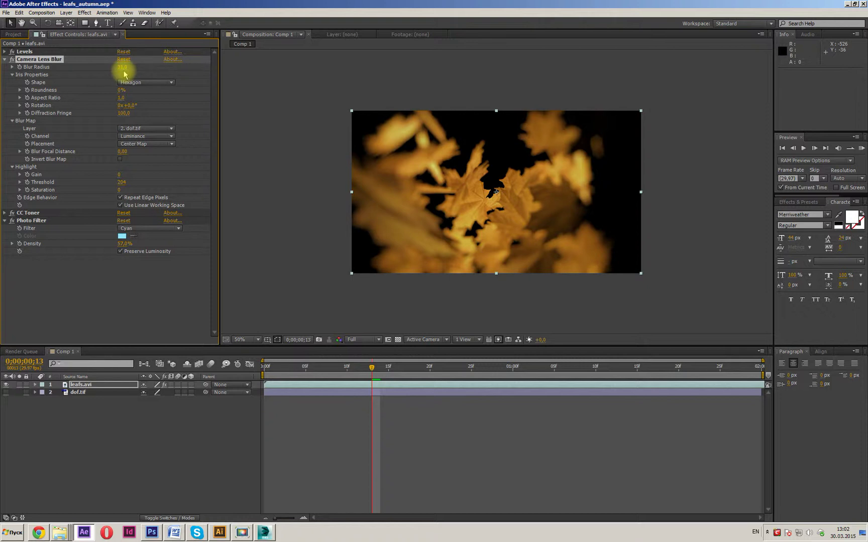
{"action": "left_click_drag", "start_coordinate": [126, 116], "coordinate": [113, 118]}
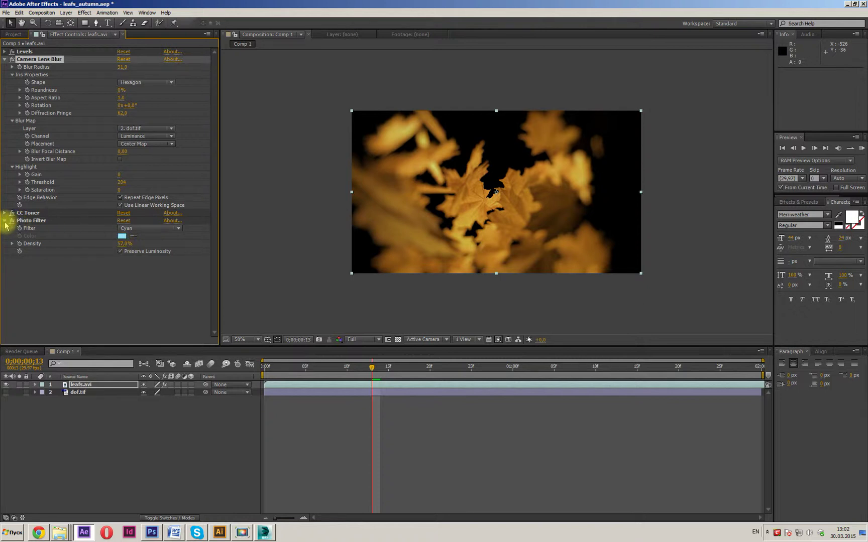
- RAM-preview Comp 1 from the first frame and replay it to check the stronger blur and colour grading
{"action": "left_click", "coordinate": [195, 356]}
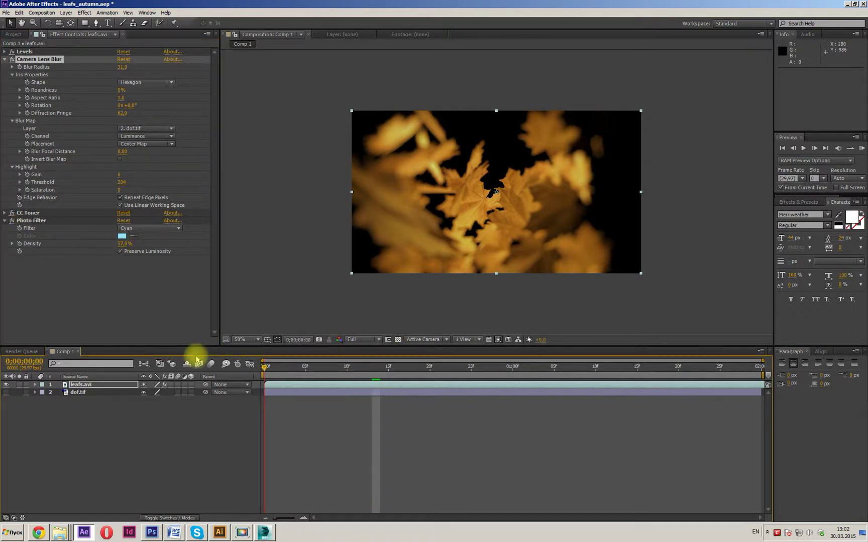
{"action": "key", "text": "KP_0"}
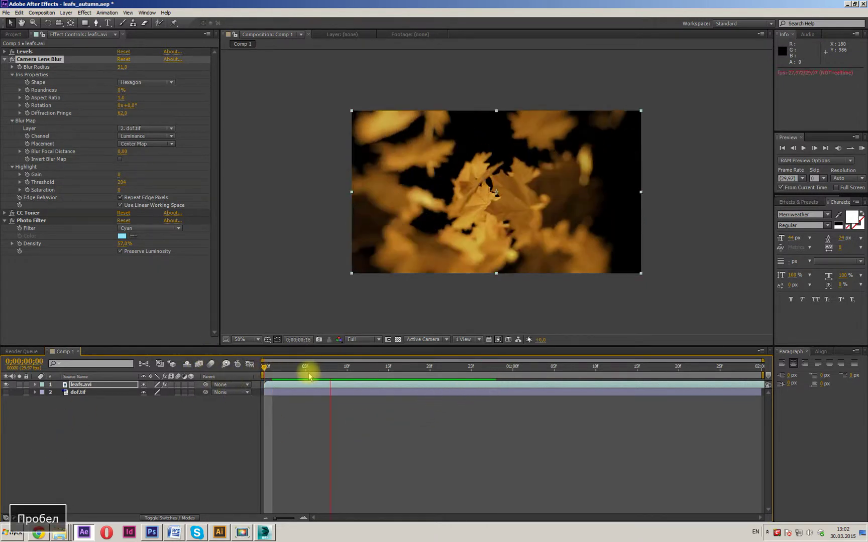
{"action": "key", "text": "space"}
{"action": "left_click_drag", "start_coordinate": [490, 367], "coordinate": [274, 368]}
{"action": "key", "text": "space"}
{"action": "key", "text": "space"}
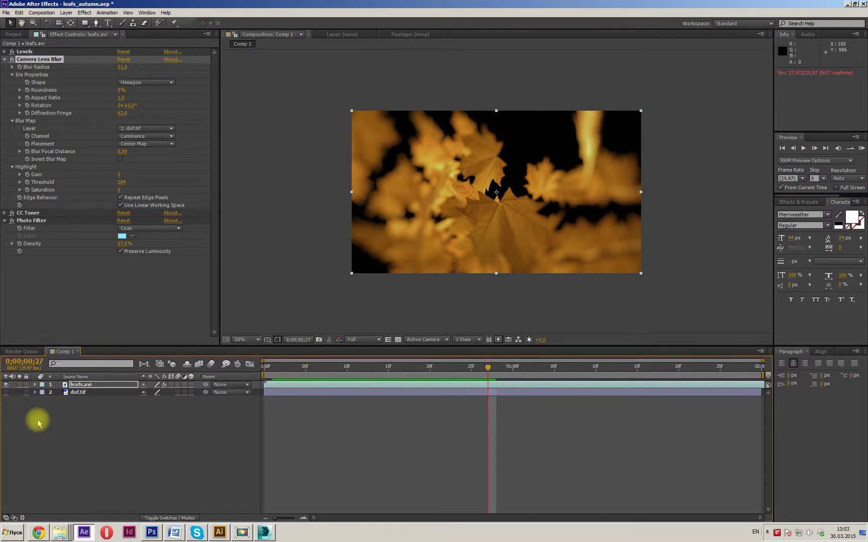
- Add a "Last Night" text layer over the leaves and set its font size to 70 px
{"action": "left_click", "coordinate": [108, 23]}
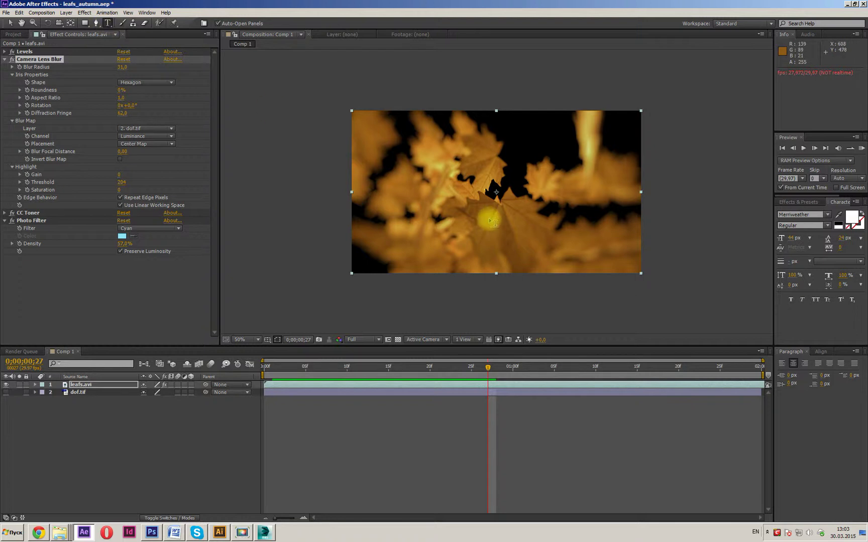
{"action": "left_click", "coordinate": [410, 203]}
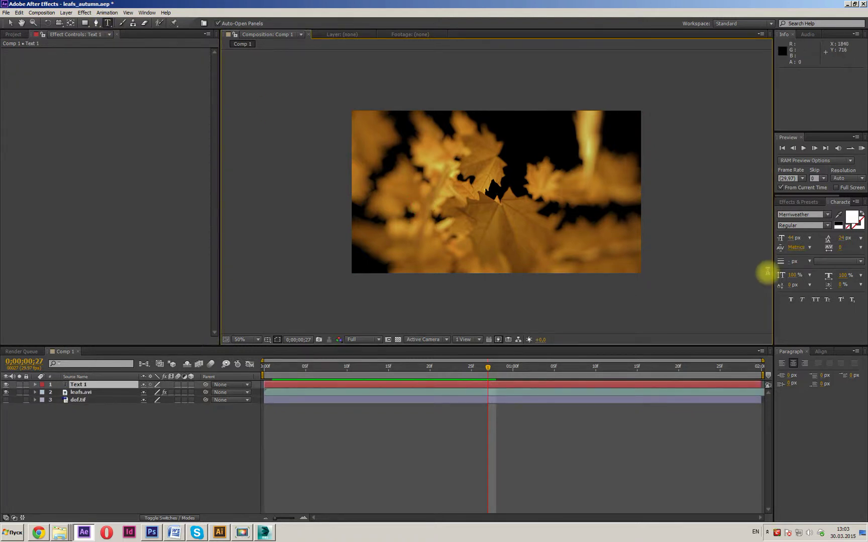
{"action": "type", "text": "Las"}
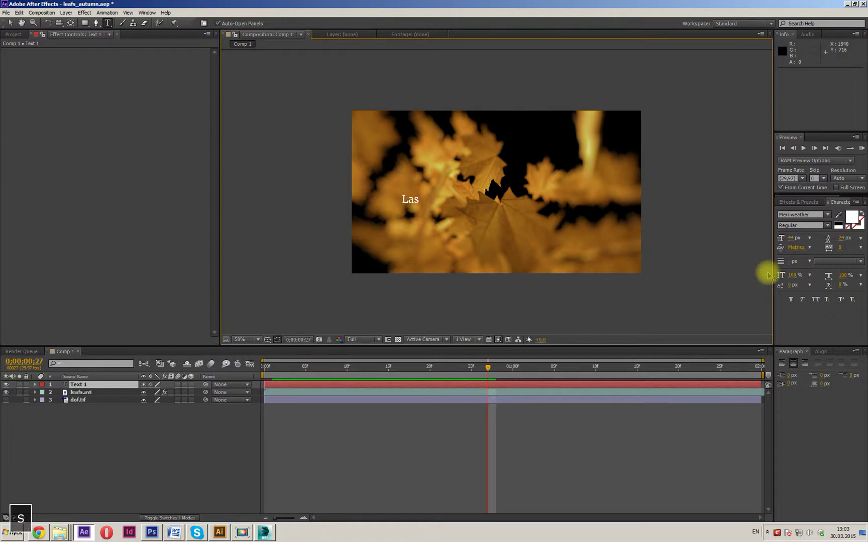
{"action": "type", "text": "t Night"}
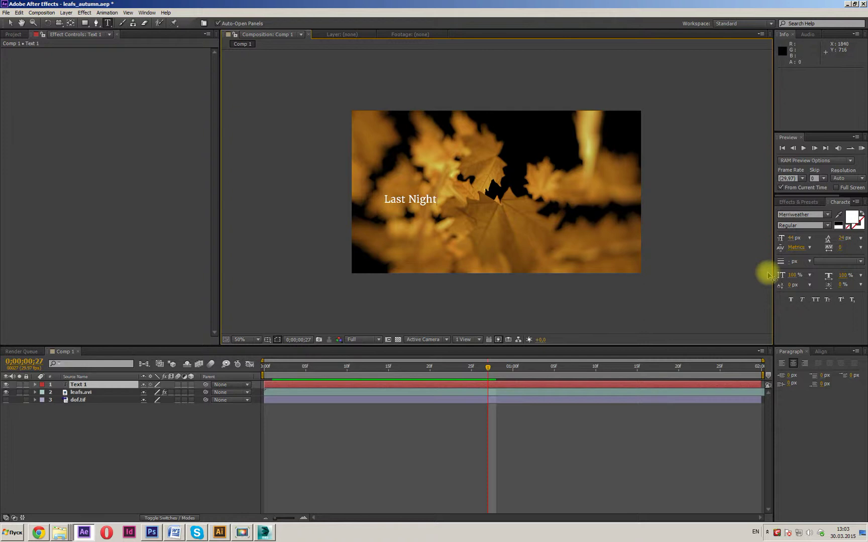
{"action": "key", "text": "ctrl+a"}
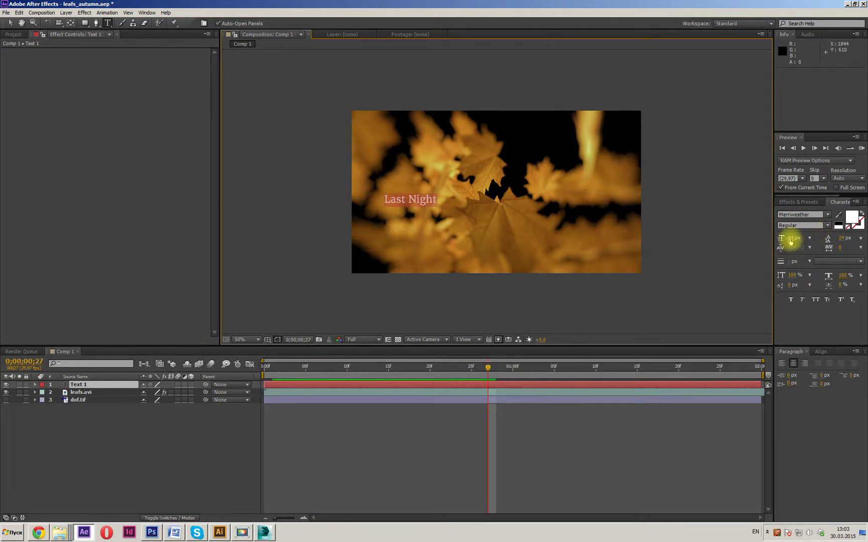
{"action": "mouse_move", "coordinate": [791, 240]}
{"action": "left_mouse_down"}
{"action": "mouse_move", "coordinate": [783, 240]}
{"action": "mouse_move", "coordinate": [796, 245]}
{"action": "left_mouse_up"}
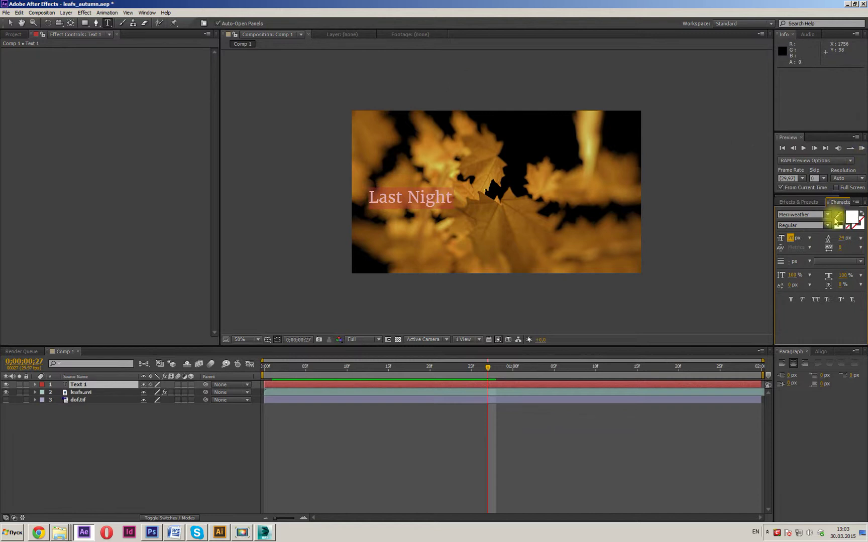
- Move the Last Night text to the middle of the frame, at about 634, 396, and save the project
{"action": "left_click", "coordinate": [10, 23]}
{"action": "left_click_drag", "start_coordinate": [423, 201], "coordinate": [517, 198]}
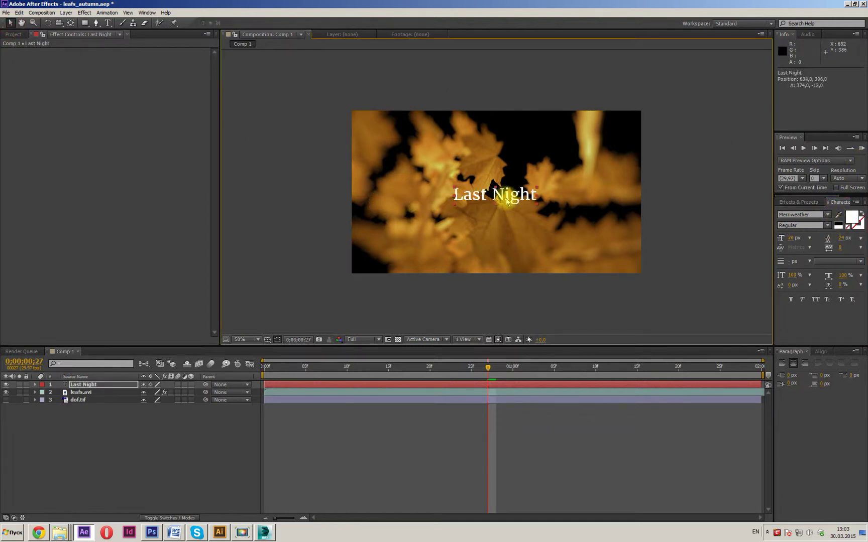
{"action": "left_click", "coordinate": [722, 261]}
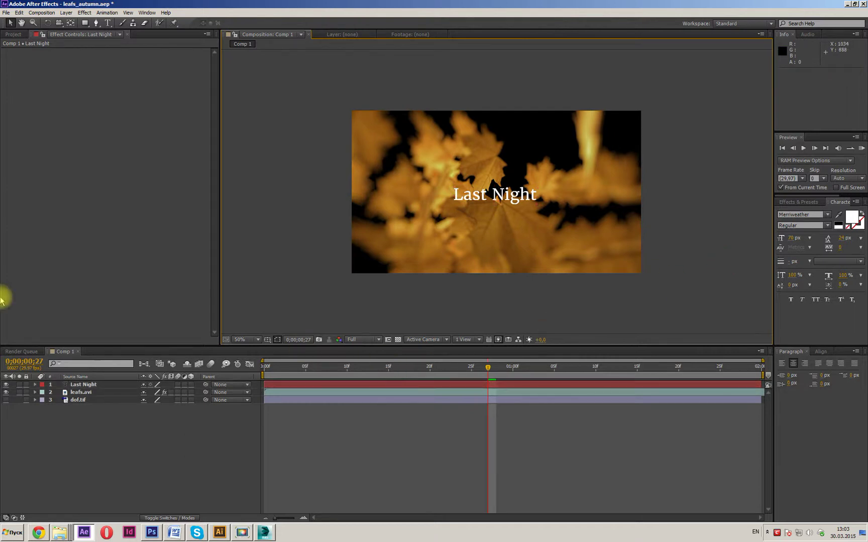
{"action": "left_click", "coordinate": [6, 13]}
{"action": "left_click", "coordinate": [14, 72]}
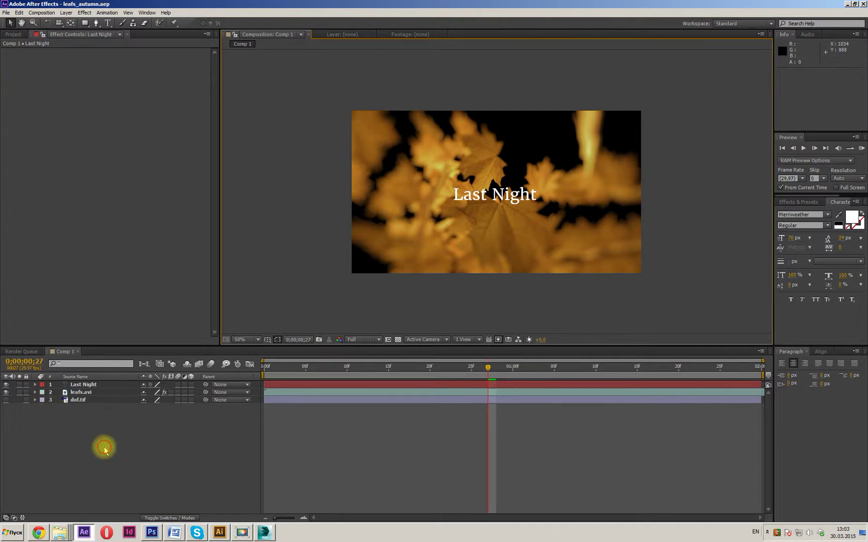
- Add a two-node camera named Camera 1 to Comp 1 with depth of field enabled
{"action": "right_click", "coordinate": [94, 426]}
{"action": "left_click", "coordinate": [72, 418]}
{"action": "right_click", "coordinate": [98, 424]}
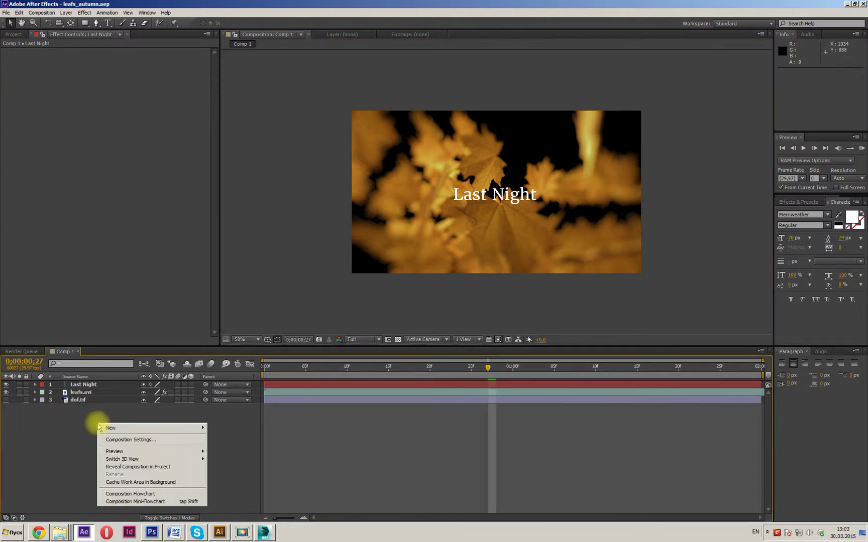
{"action": "mouse_move", "coordinate": [109, 429]}
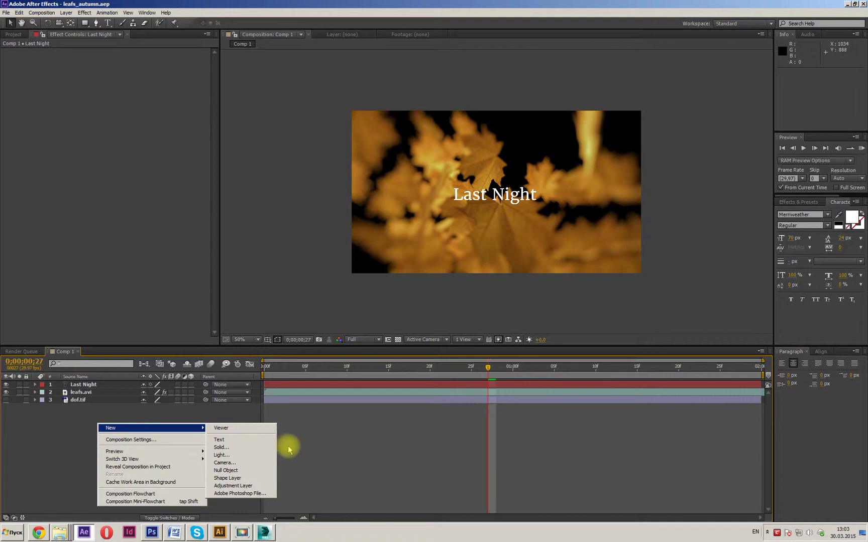
{"action": "left_click", "coordinate": [257, 465]}
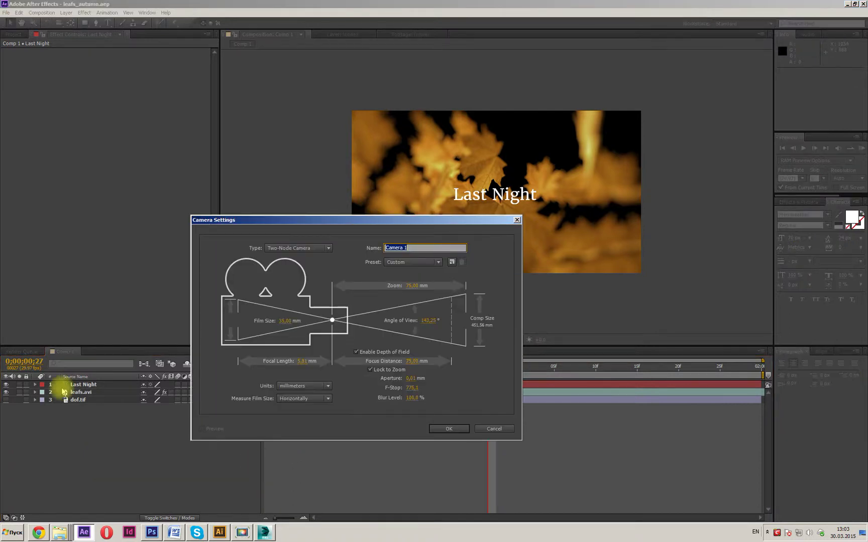
{"action": "left_click", "coordinate": [444, 428]}
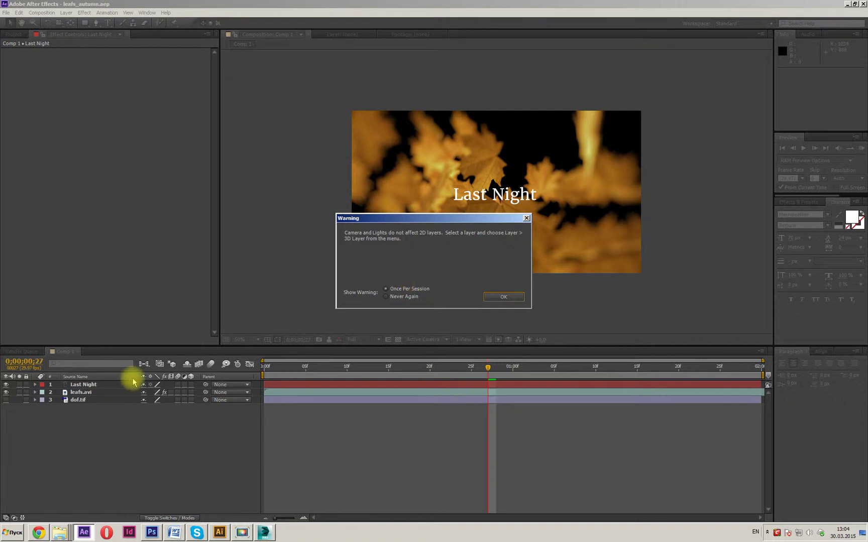
{"action": "left_click", "coordinate": [488, 296]}
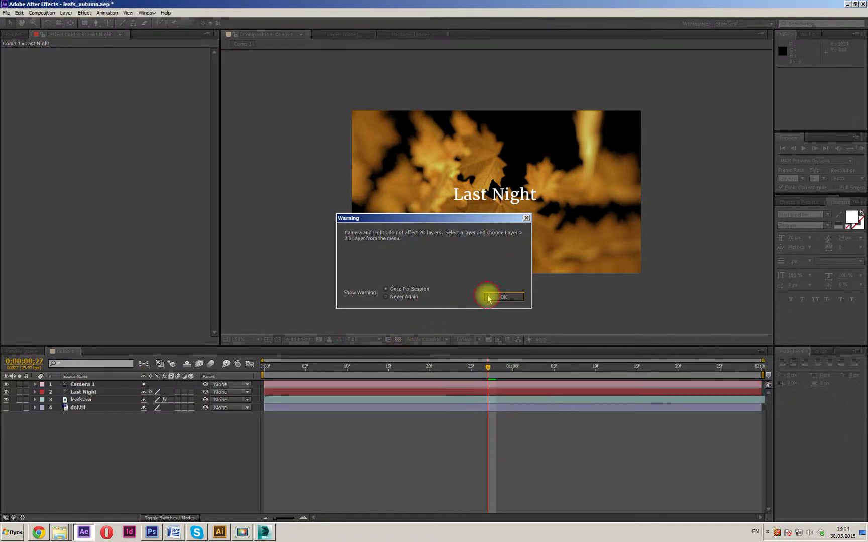
- Make Last Night a 3D layer with a Z position of 112, and save the project
{"action": "right_click", "coordinate": [84, 395]}
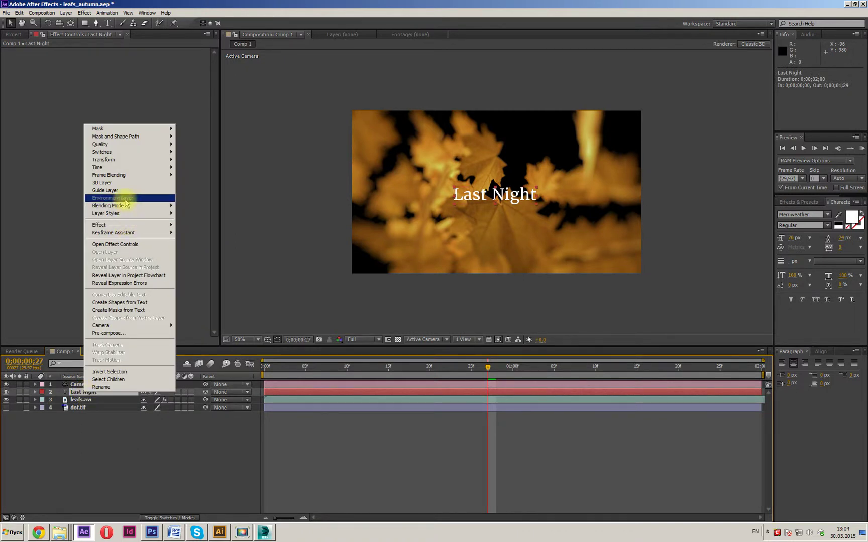
{"action": "left_click", "coordinate": [116, 184]}
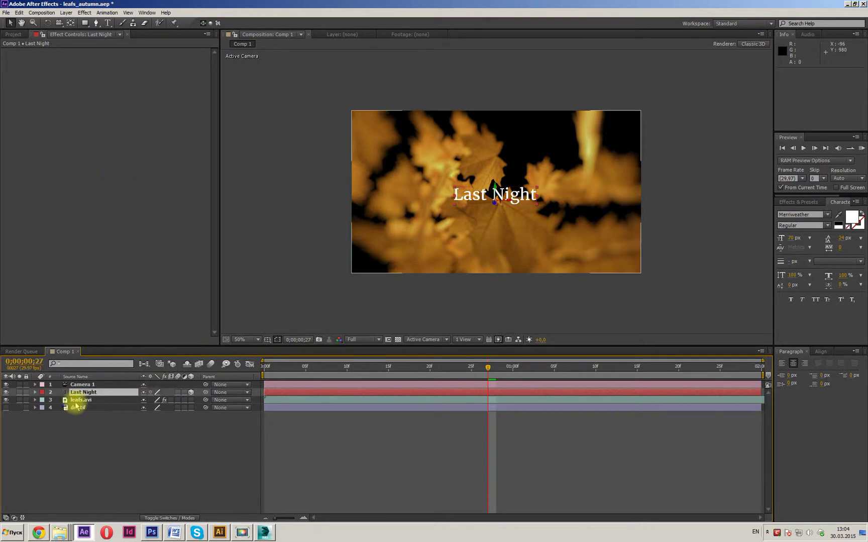
{"action": "left_click", "coordinate": [34, 392]}
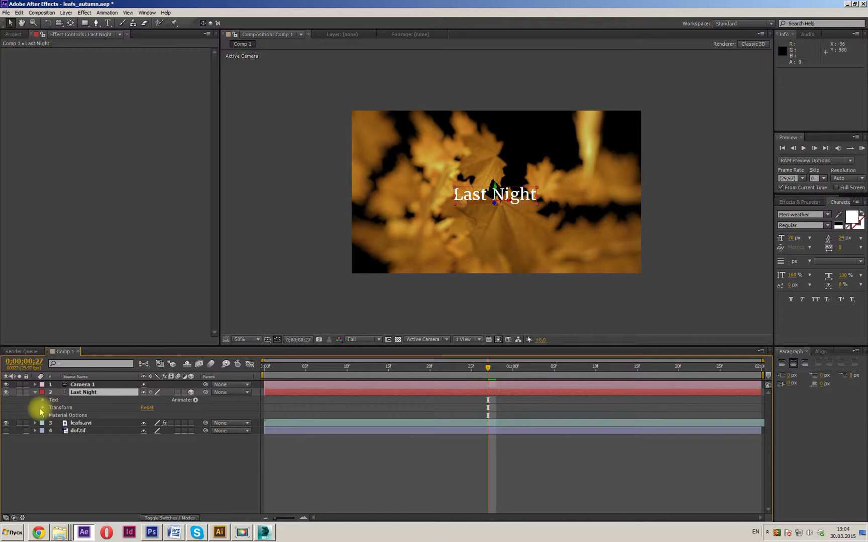
{"action": "left_click", "coordinate": [37, 409]}
{"action": "left_click", "coordinate": [43, 408]}
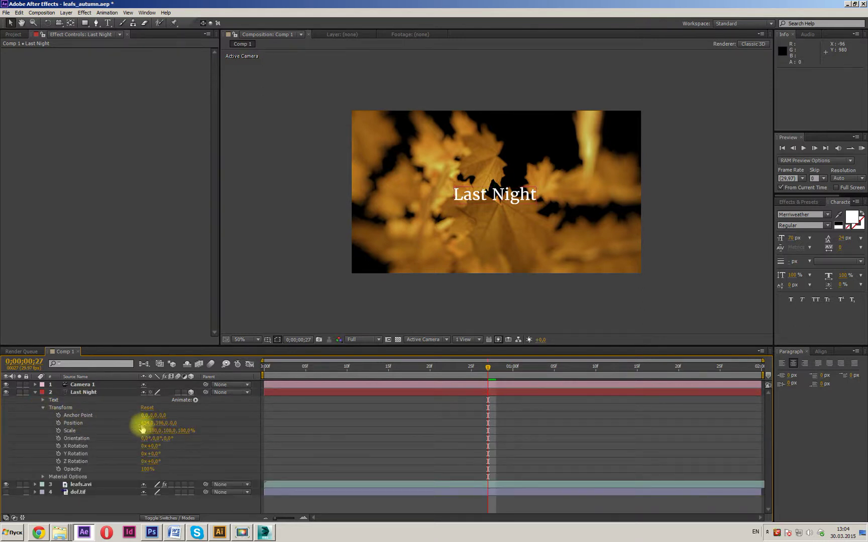
{"action": "left_click_drag", "start_coordinate": [174, 423], "coordinate": [145, 427]}
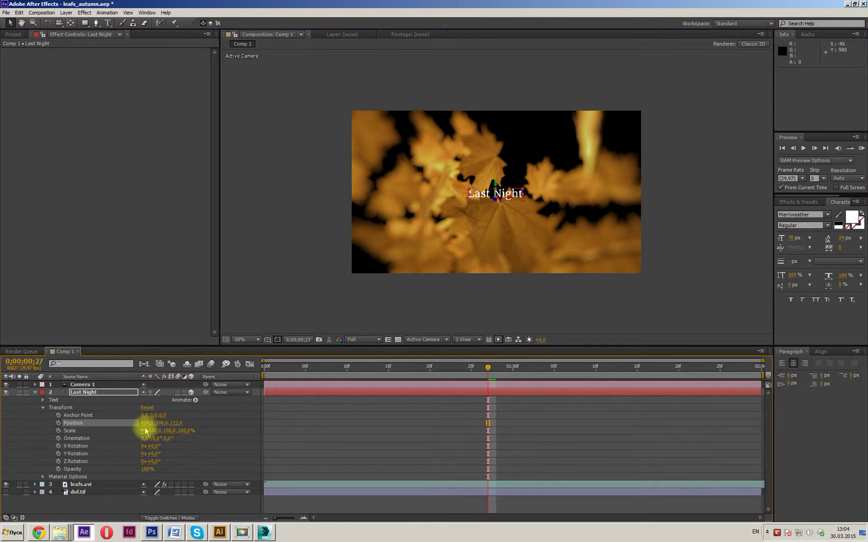
{"action": "left_click", "coordinate": [6, 12]}
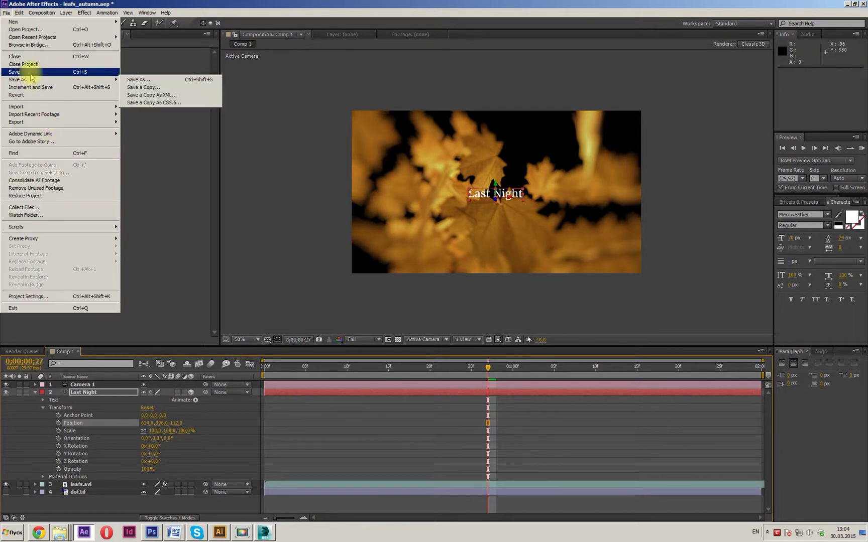
{"action": "left_click", "coordinate": [31, 76]}
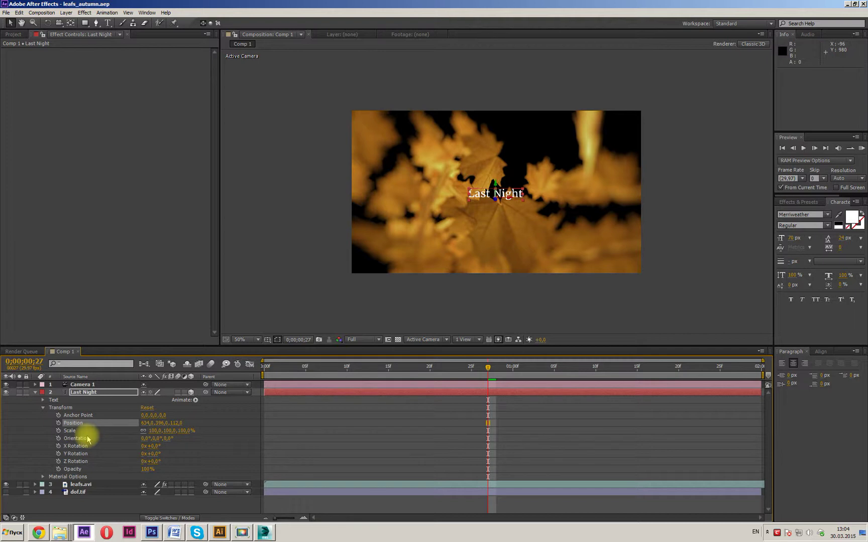
- Set Camera 1's Aperture to 234.8 pixels and increase its Focus Distance
{"action": "left_click", "coordinate": [35, 392]}
{"action": "left_click", "coordinate": [34, 385]}
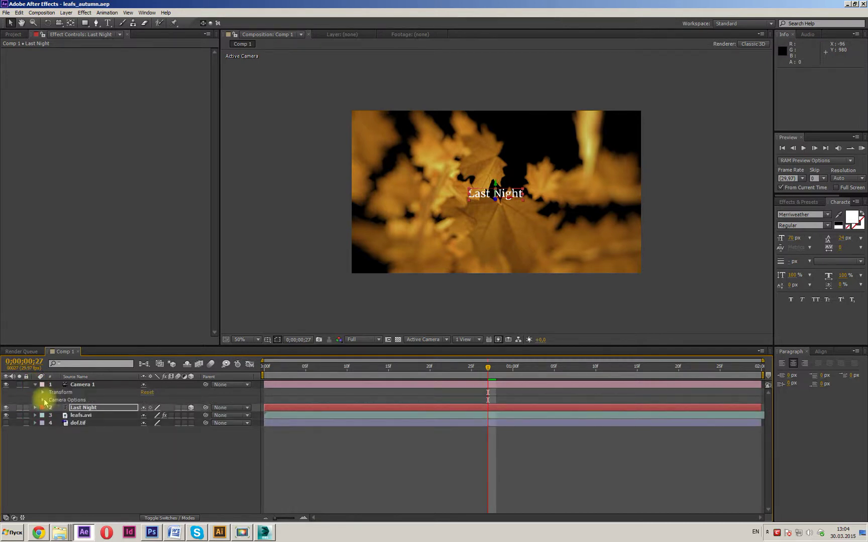
{"action": "left_click", "coordinate": [42, 400]}
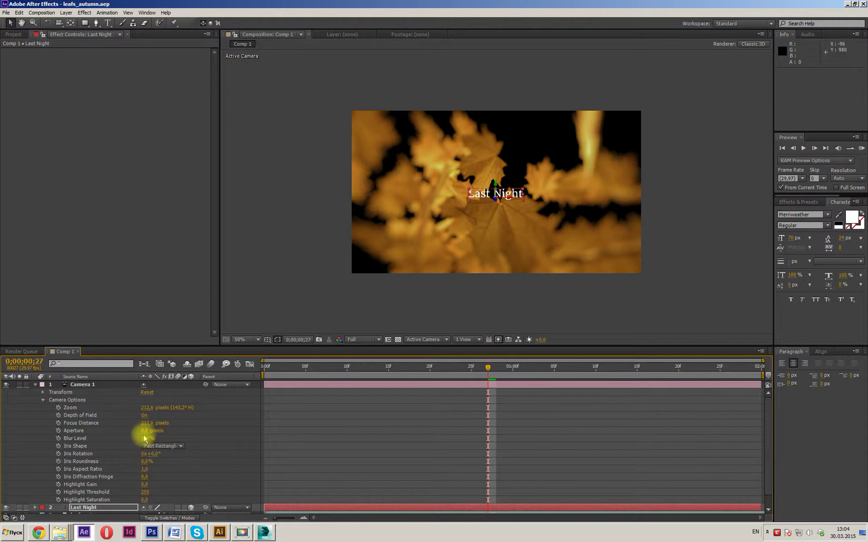
{"action": "mouse_move", "coordinate": [144, 431]}
{"action": "left_mouse_down"}
{"action": "mouse_move", "coordinate": [159, 432]}
{"action": "mouse_move", "coordinate": [133, 432]}
{"action": "mouse_move", "coordinate": [171, 435]}
{"action": "mouse_move", "coordinate": [139, 434]}
{"action": "mouse_move", "coordinate": [145, 424]}
{"action": "left_mouse_up"}
{"action": "left_click_drag", "start_coordinate": [154, 430], "coordinate": [126, 425]}
{"action": "key", "text": "period"}
{"action": "key", "text": "period"}
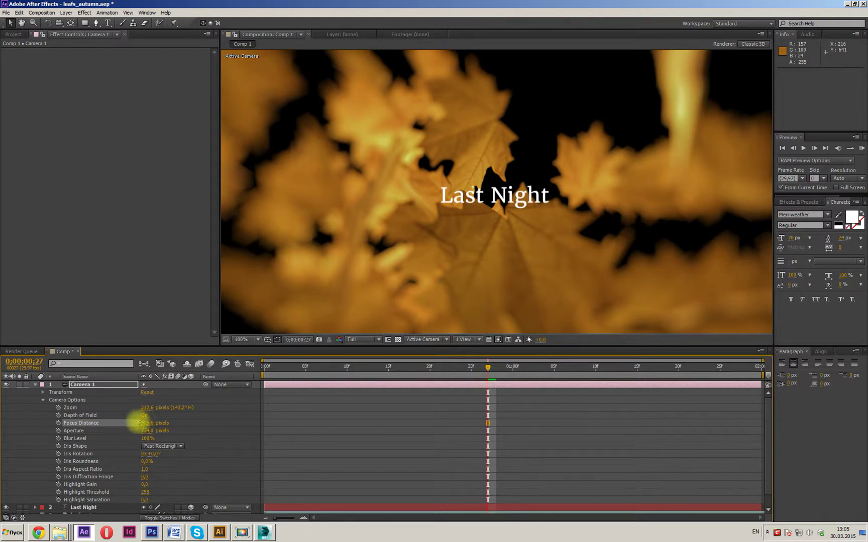
- Review the Last Night layer's transform values and set Camera 1's Focus Distance to 306.6 pixels
{"action": "left_click", "coordinate": [35, 384]}
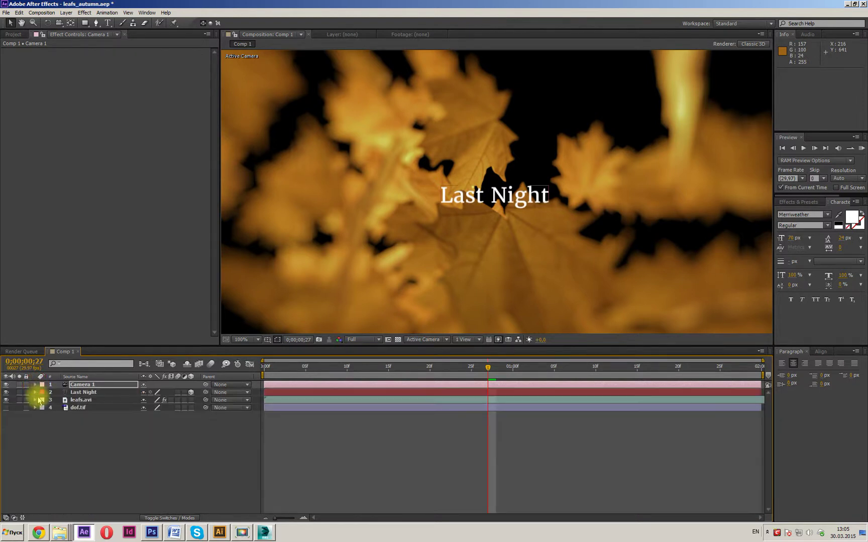
{"action": "left_click", "coordinate": [36, 394]}
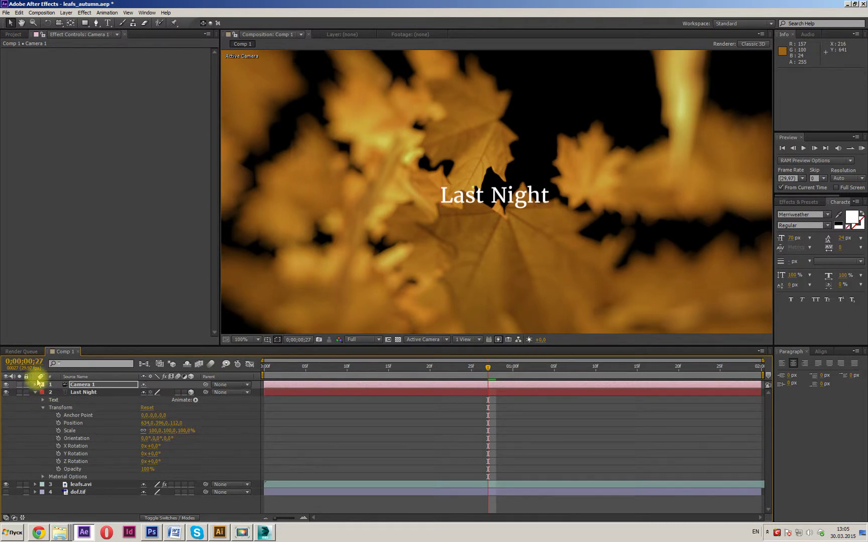
{"action": "left_click", "coordinate": [35, 392]}
{"action": "left_click", "coordinate": [35, 385]}
{"action": "left_click_drag", "start_coordinate": [149, 432], "coordinate": [154, 427]}
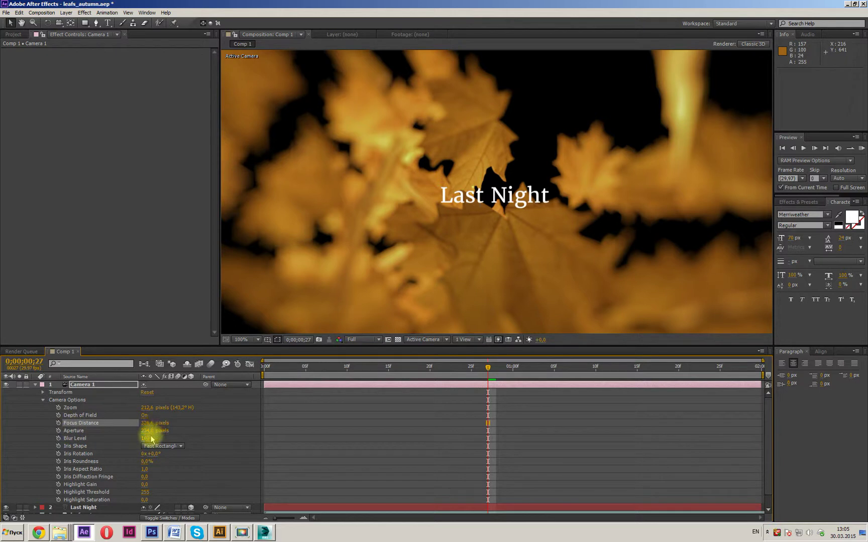
{"action": "left_click", "coordinate": [147, 423]}
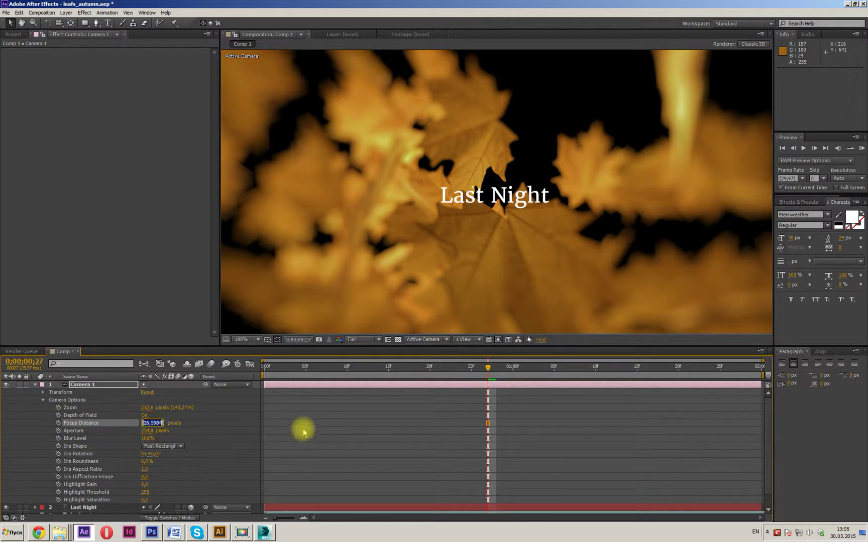
{"action": "left_click", "coordinate": [151, 429]}
{"action": "left_click_drag", "start_coordinate": [151, 426], "coordinate": [149, 427]}
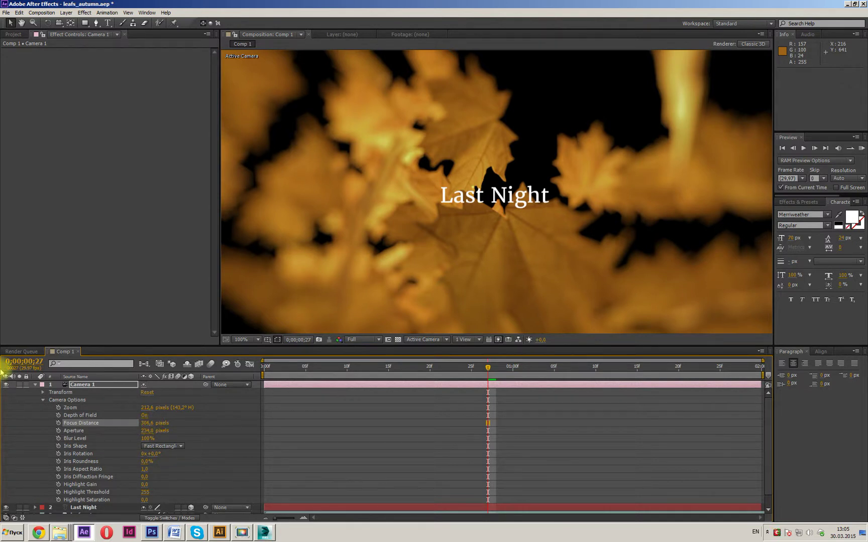
{"action": "left_click", "coordinate": [35, 385]}
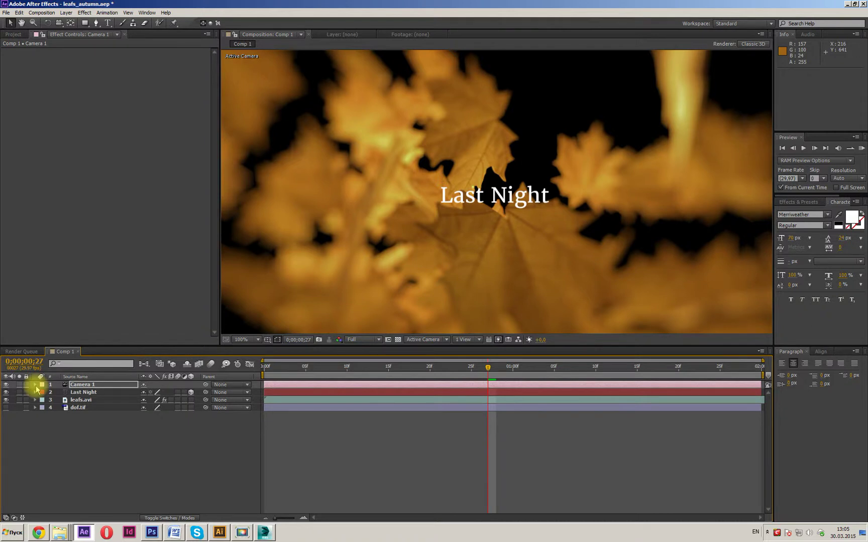
- Keyframe the Last Night layer's Opacity at 0% on the first frame
{"action": "left_click", "coordinate": [472, 206]}
{"action": "left_click_drag", "start_coordinate": [486, 368], "coordinate": [273, 359]}
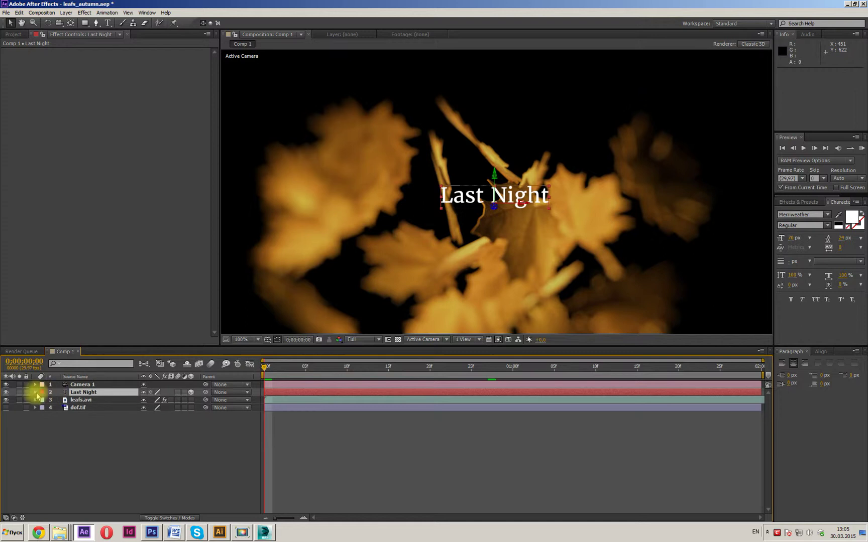
{"action": "left_click", "coordinate": [34, 393]}
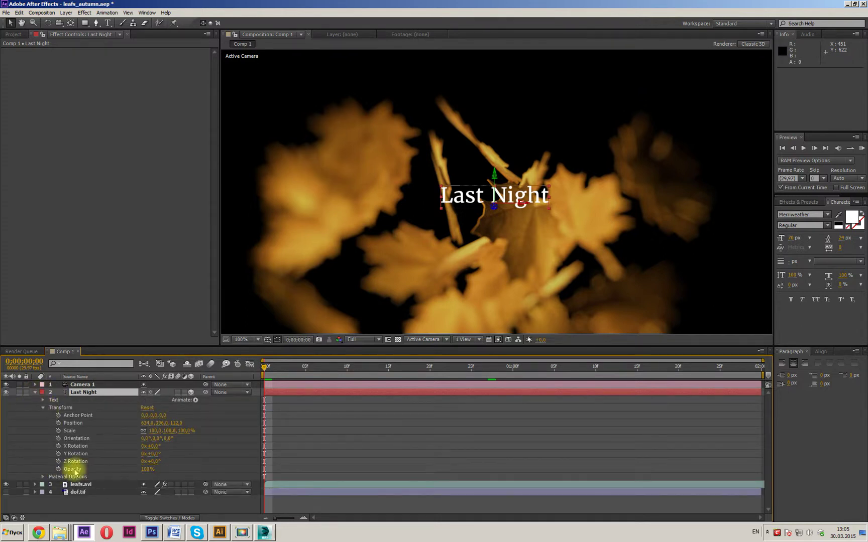
{"action": "left_click_drag", "start_coordinate": [149, 474], "coordinate": [16, 479]}
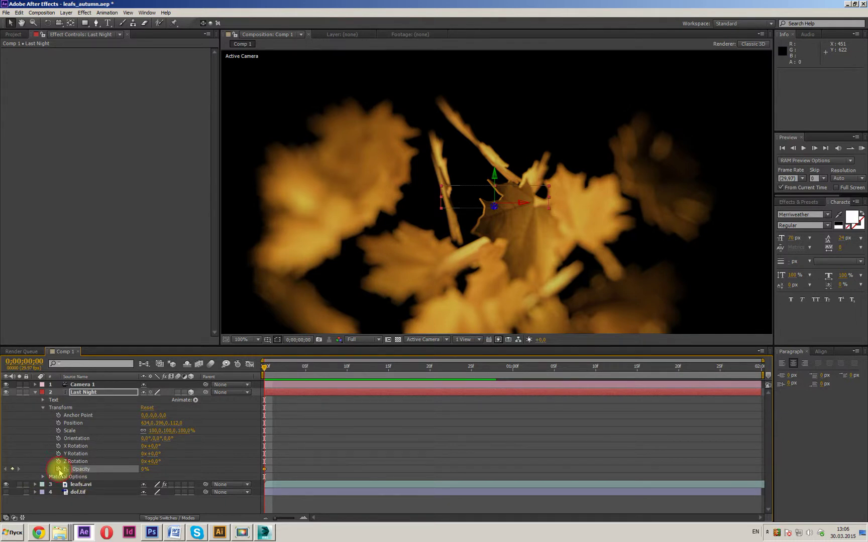
- Keyframe the Last Night layer's Position with Z 339 on the first frame and Z 34 at frame 20
{"action": "left_click", "coordinate": [59, 423]}
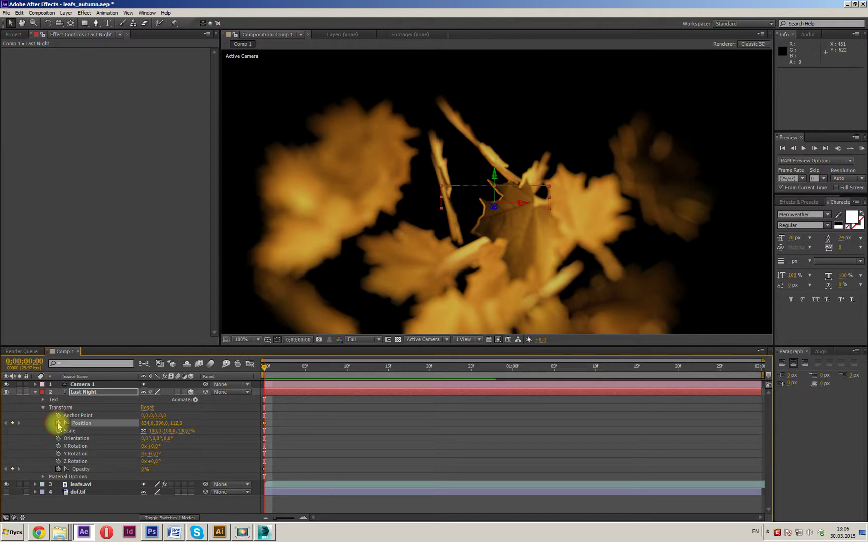
{"action": "mouse_move", "coordinate": [180, 427]}
{"action": "left_mouse_down"}
{"action": "mouse_move", "coordinate": [141, 423]}
{"action": "mouse_move", "coordinate": [171, 430]}
{"action": "mouse_move", "coordinate": [205, 420]}
{"action": "mouse_move", "coordinate": [265, 425]}
{"action": "mouse_move", "coordinate": [171, 422]}
{"action": "mouse_move", "coordinate": [215, 429]}
{"action": "mouse_move", "coordinate": [194, 424]}
{"action": "left_mouse_up"}
{"action": "left_click_drag", "start_coordinate": [274, 379], "coordinate": [437, 376]}
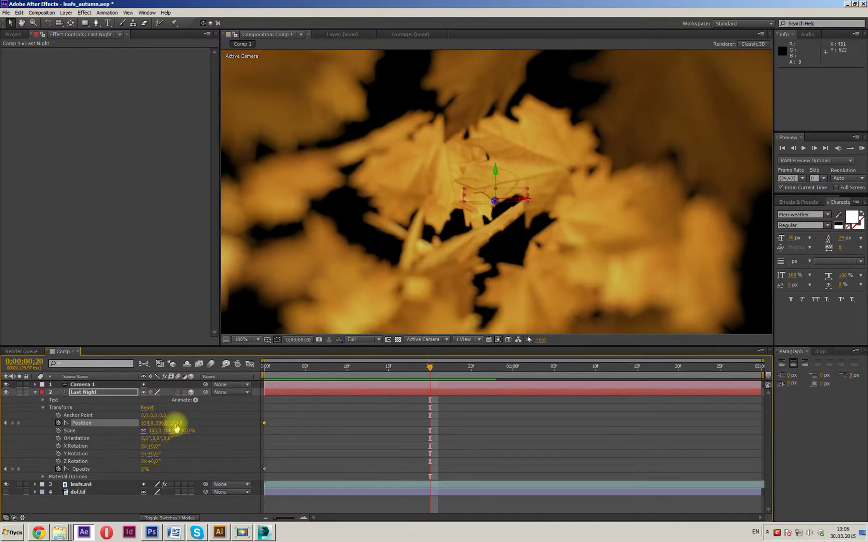
{"action": "left_click_drag", "start_coordinate": [176, 428], "coordinate": [155, 421]}
- Set the Last Night layer's Opacity to 100% at frame 20
{"action": "scroll", "coordinate": [403, 248], "scroll_direction": "down", "scroll_amount": 2}
{"action": "left_click", "coordinate": [145, 470]}
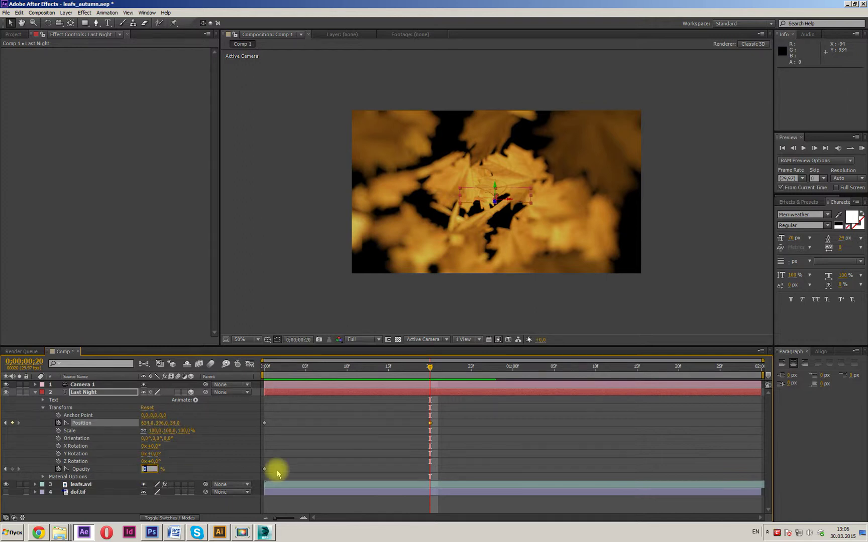
{"action": "type", "text": "100"}
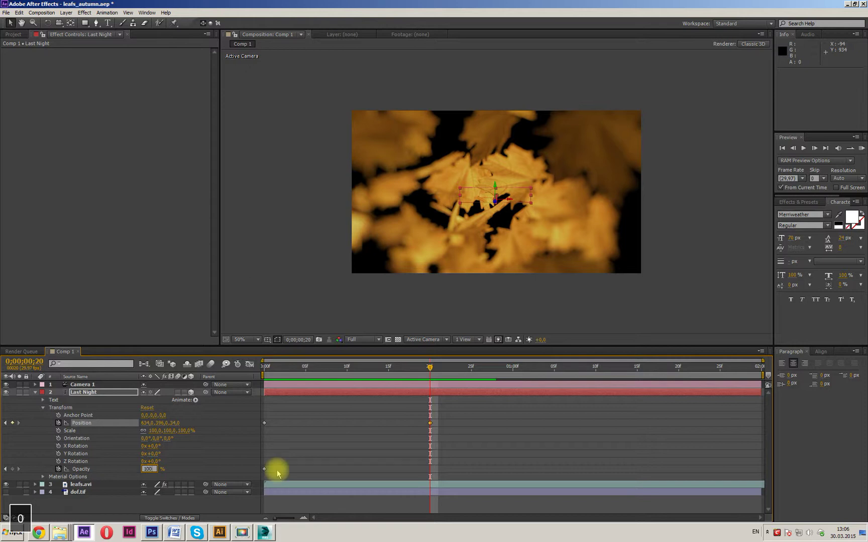
{"action": "key", "text": "Return"}
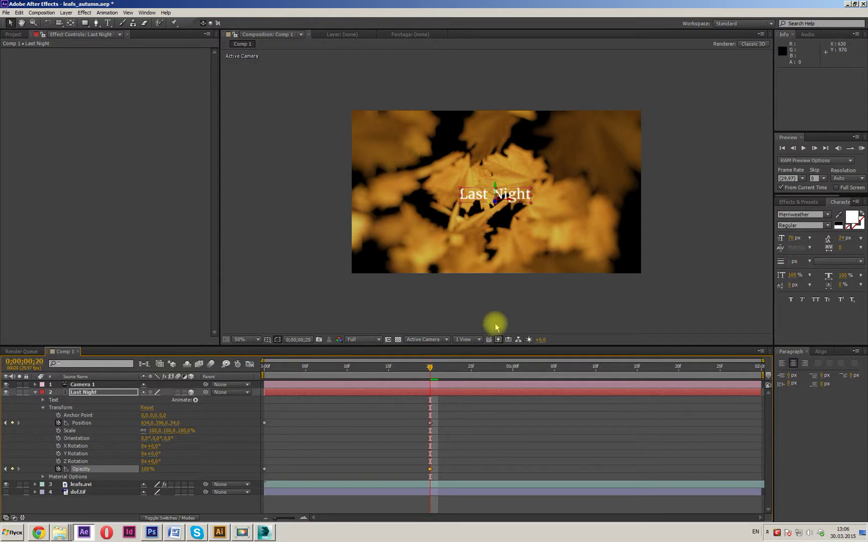
- Lower Camera 1's Focus Distance until the Last Night title is sharp at frame 20
{"action": "key", "text": "period"}
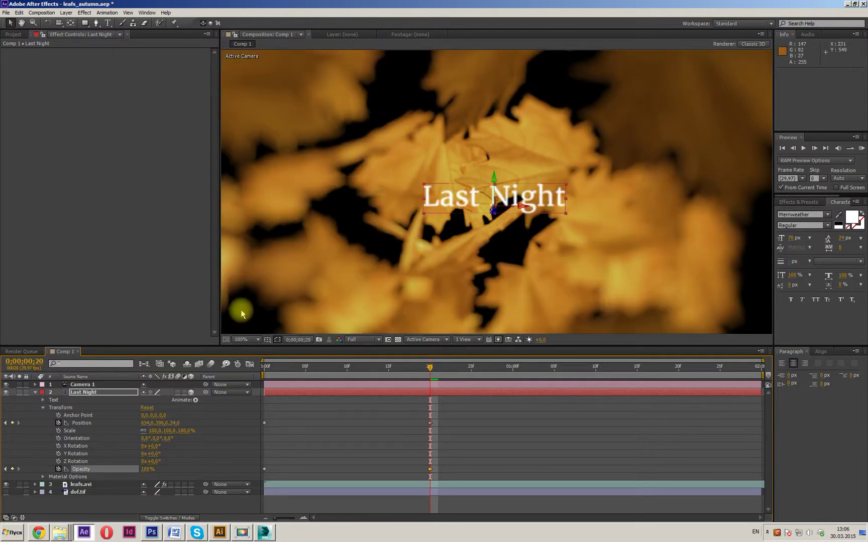
{"action": "left_click", "coordinate": [35, 385]}
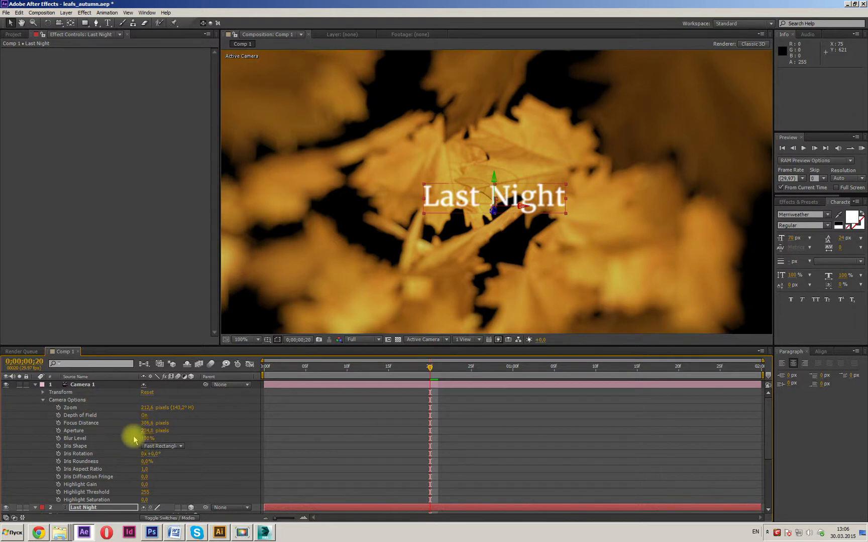
{"action": "mouse_move", "coordinate": [146, 424]}
{"action": "left_mouse_down"}
{"action": "mouse_move", "coordinate": [165, 423]}
{"action": "mouse_move", "coordinate": [116, 428]}
{"action": "mouse_move", "coordinate": [160, 431]}
{"action": "mouse_move", "coordinate": [134, 427]}
{"action": "mouse_move", "coordinate": [147, 426]}
{"action": "left_mouse_up"}
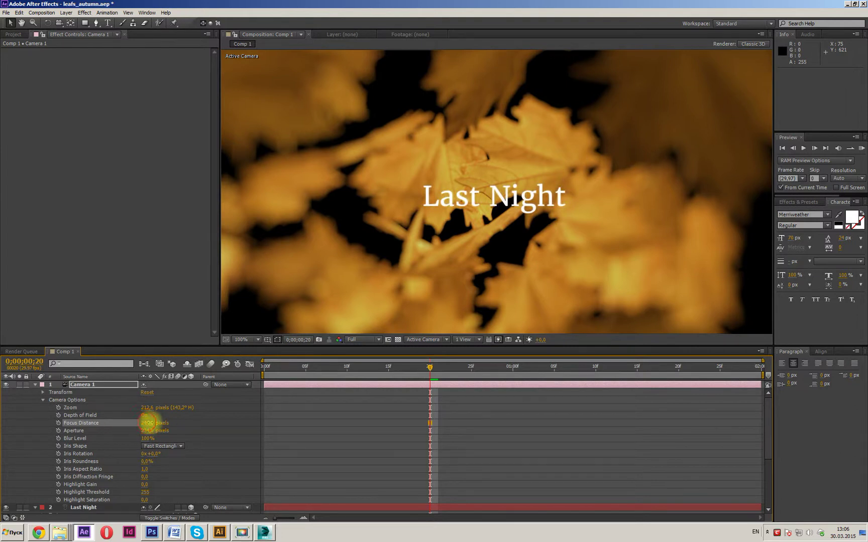
{"action": "left_click", "coordinate": [35, 386]}
- Preview the title animation from the first frame and save the project
{"action": "key", "text": "Home"}
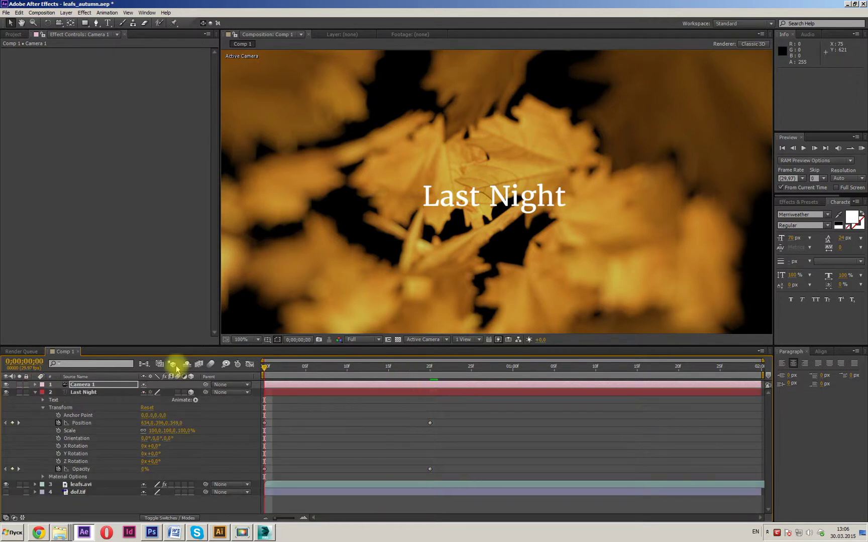
{"action": "scroll", "coordinate": [413, 230], "scroll_direction": "down", "scroll_amount": 1}
{"action": "key", "text": "space"}
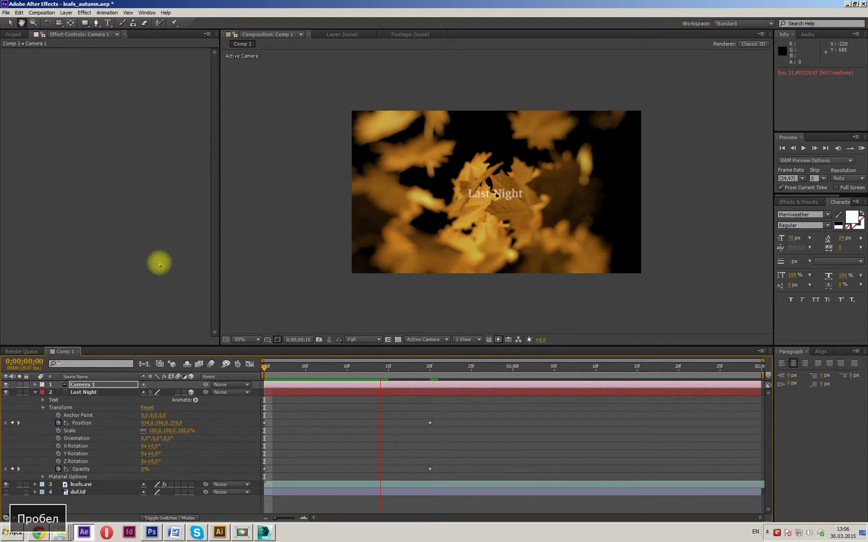
{"action": "key", "text": "space"}
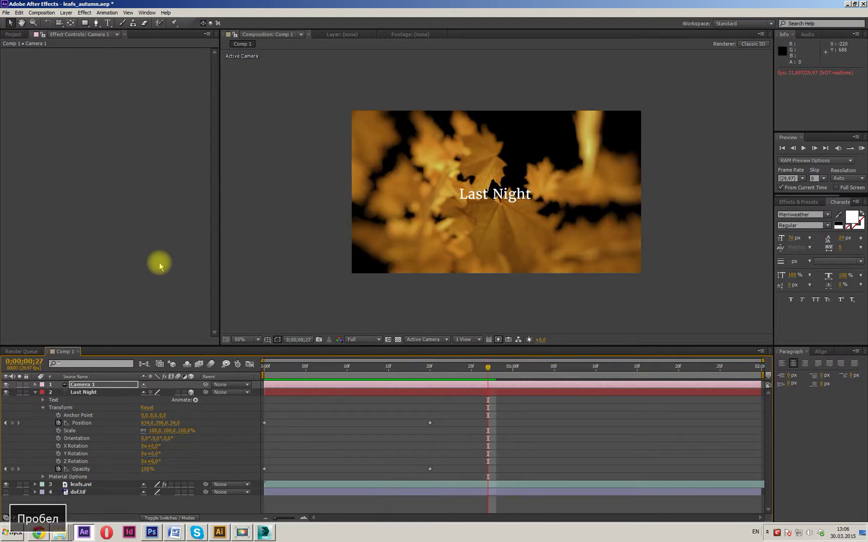
{"action": "left_click", "coordinate": [6, 13]}
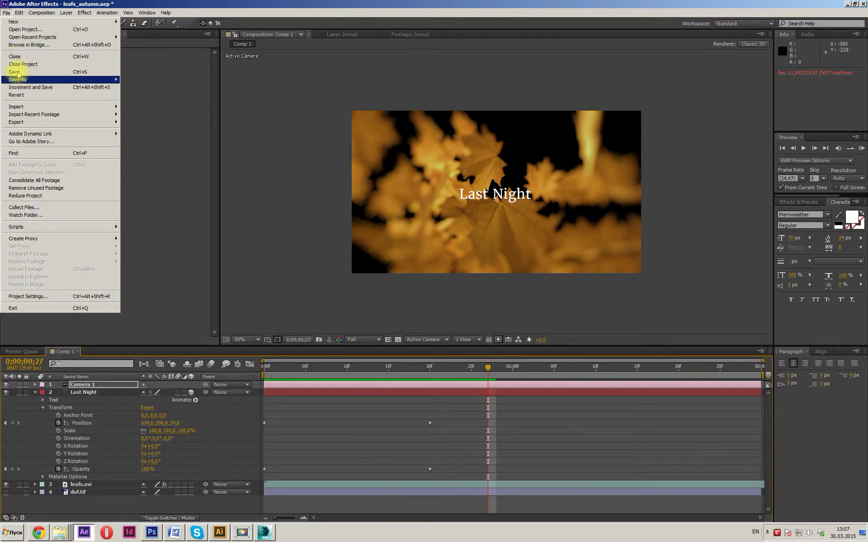
{"action": "left_click", "coordinate": [16, 69]}
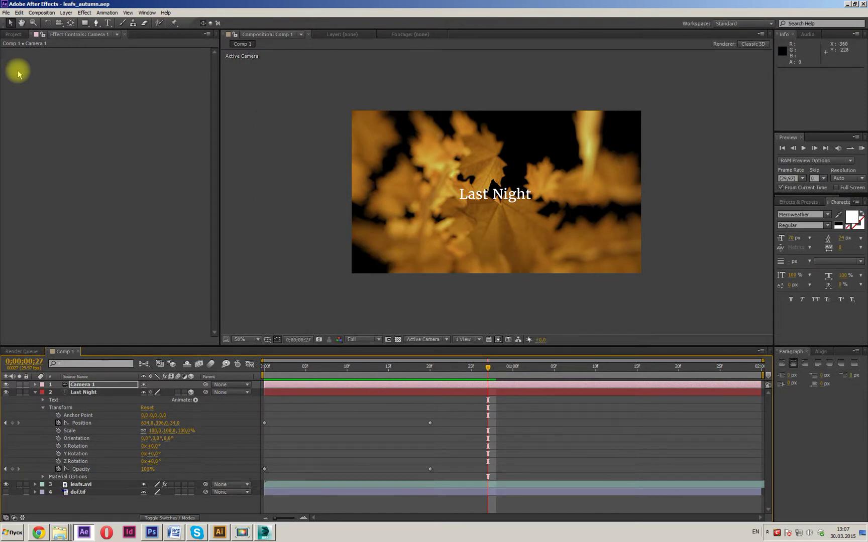
- Copy the Last Night layer's Position and Opacity keyframes from frame 20 and paste them at 0;00;01;09
{"action": "left_click_drag", "start_coordinate": [488, 371], "coordinate": [596, 370]}
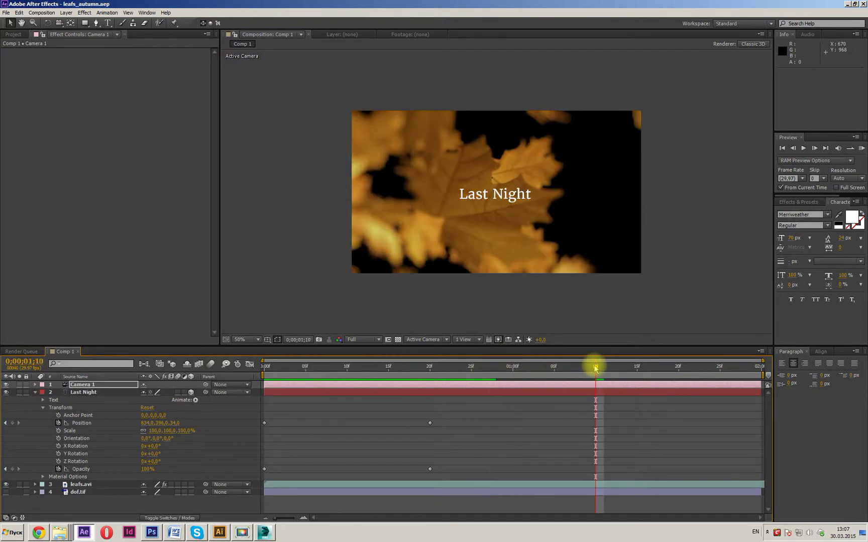
{"action": "mouse_move", "coordinate": [595, 369]}
{"action": "left_mouse_down"}
{"action": "mouse_move", "coordinate": [533, 369]}
{"action": "mouse_move", "coordinate": [590, 371]}
{"action": "left_mouse_up"}
{"action": "left_click_drag", "start_coordinate": [425, 417], "coordinate": [437, 475]}
{"action": "key", "text": "ctrl+c"}
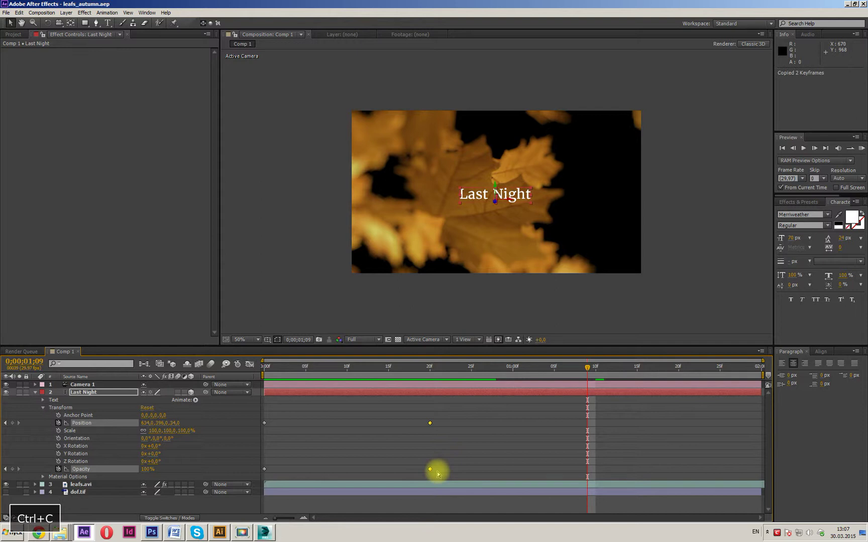
{"action": "key", "text": "ctrl+v"}
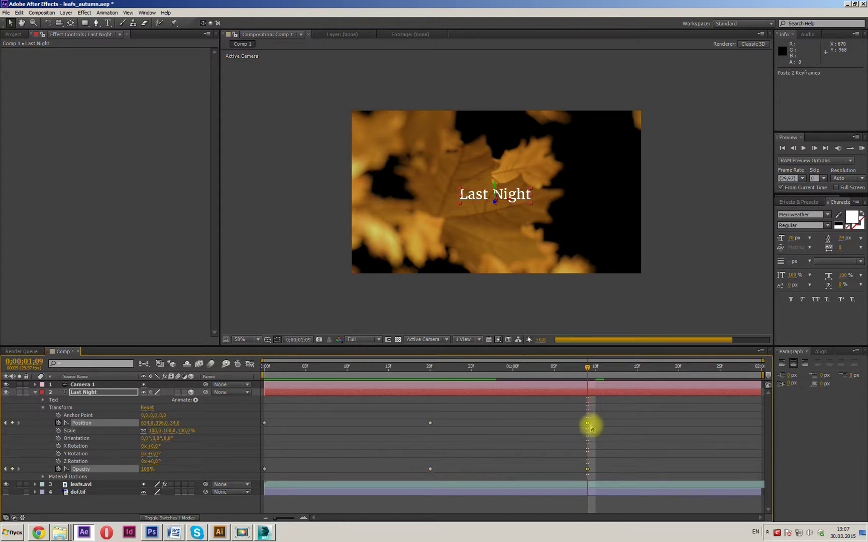
- Shift the pasted Position and Opacity keyframes of Last Night earlier to 0;00;01;06
{"action": "left_click", "coordinate": [429, 369]}
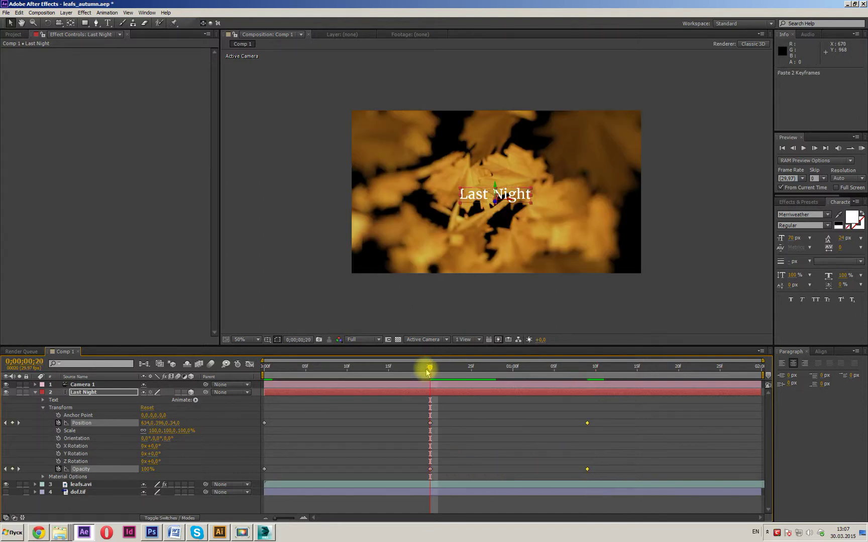
{"action": "left_click_drag", "start_coordinate": [586, 423], "coordinate": [561, 425]}
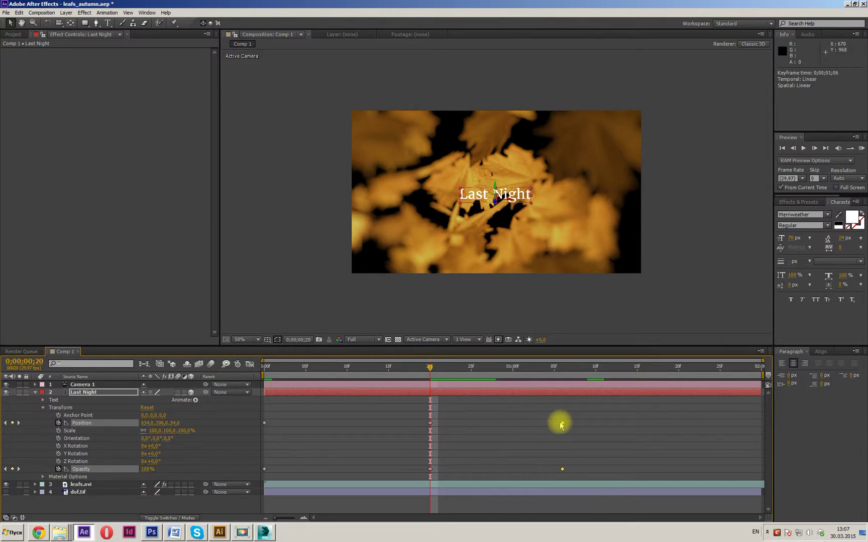
{"action": "left_click_drag", "start_coordinate": [404, 403], "coordinate": [442, 475]}
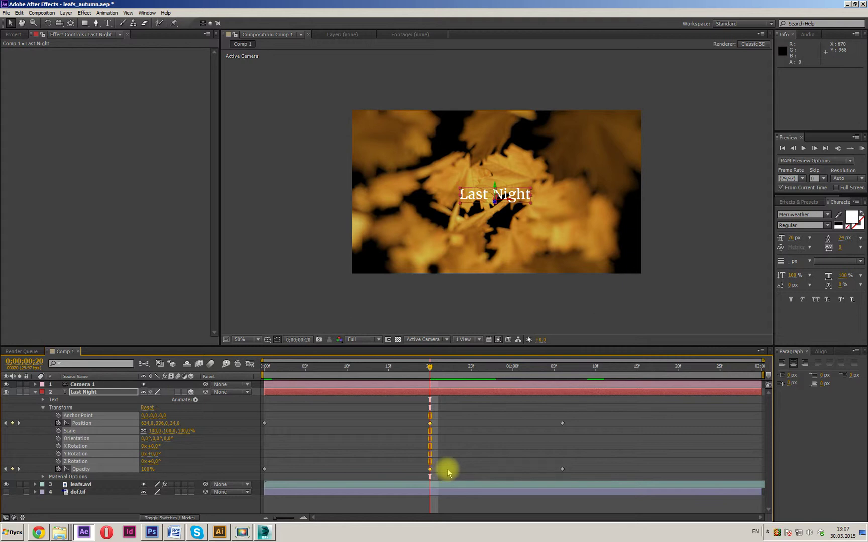
{"action": "left_click_drag", "start_coordinate": [554, 411], "coordinate": [575, 482]}
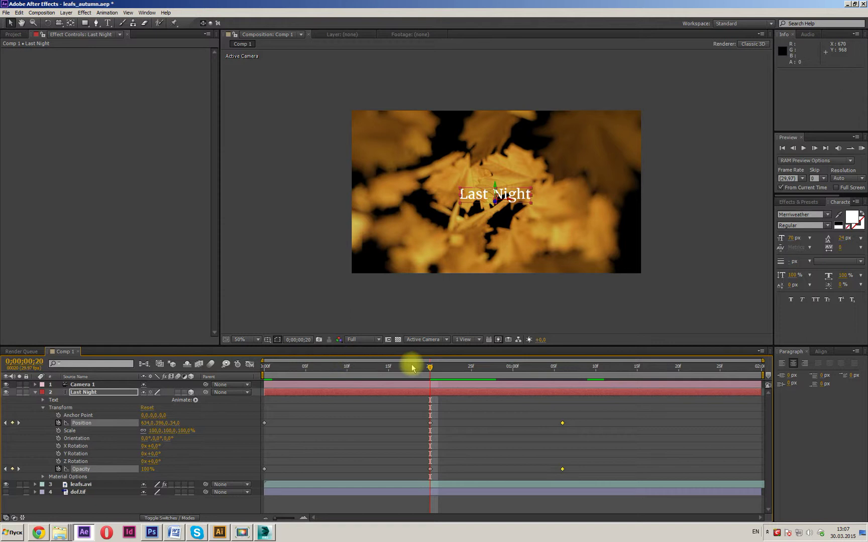
- Preview the composition from the first frame to check how long the title holds
{"action": "left_click_drag", "start_coordinate": [430, 370], "coordinate": [251, 364]}
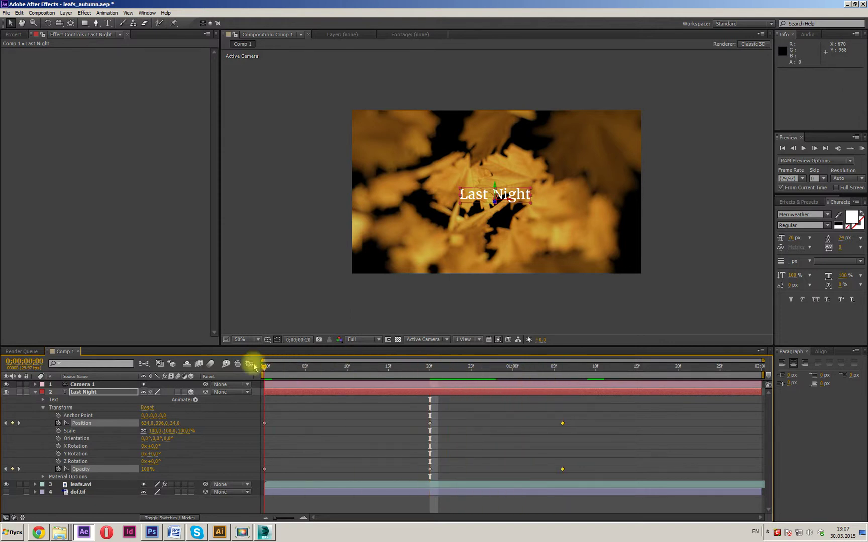
{"action": "key", "text": "space"}
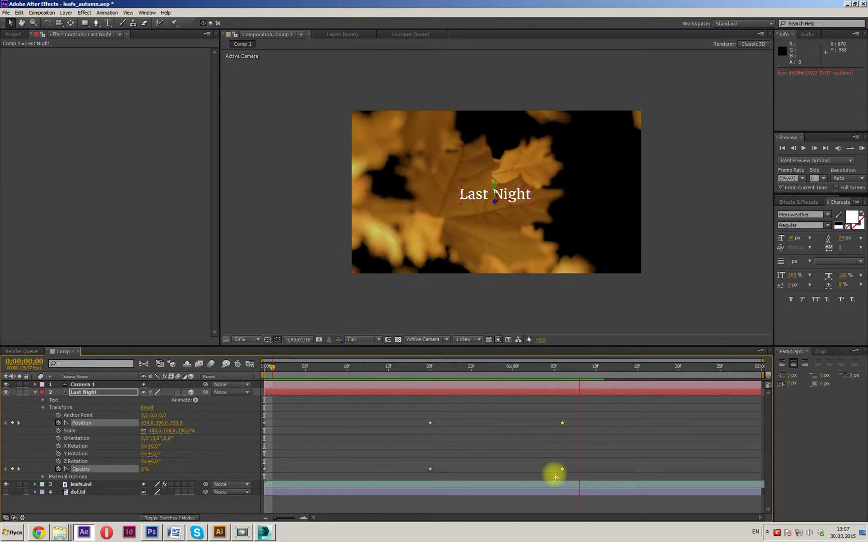
{"action": "left_click", "coordinate": [625, 374]}
- Keyframe the Last Night layer at 0;00;01;25 with a Position Z of -166 and Opacity of 0%
{"action": "left_click_drag", "start_coordinate": [598, 368], "coordinate": [717, 383]}
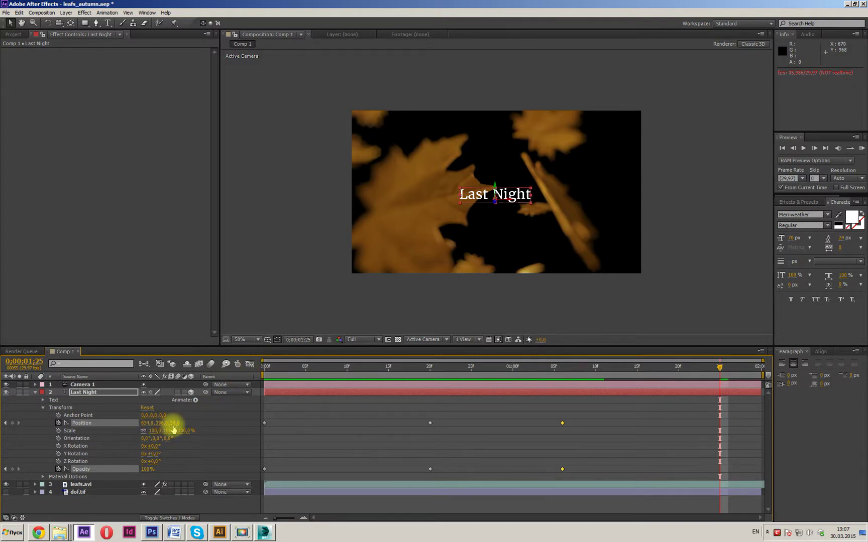
{"action": "mouse_move", "coordinate": [173, 428]}
{"action": "left_mouse_down"}
{"action": "mouse_move", "coordinate": [158, 430]}
{"action": "mouse_move", "coordinate": [253, 434]}
{"action": "mouse_move", "coordinate": [165, 420]}
{"action": "mouse_move", "coordinate": [7, 424]}
{"action": "mouse_move", "coordinate": [210, 427]}
{"action": "mouse_move", "coordinate": [131, 427]}
{"action": "mouse_move", "coordinate": [209, 426]}
{"action": "mouse_move", "coordinate": [179, 423]}
{"action": "left_mouse_up"}
{"action": "left_click_drag", "start_coordinate": [148, 469], "coordinate": [5, 474]}
- Play back the complete title animation, including its fade-out, and save the project
{"action": "left_click_drag", "start_coordinate": [719, 368], "coordinate": [577, 378]}
{"action": "key", "text": "space"}
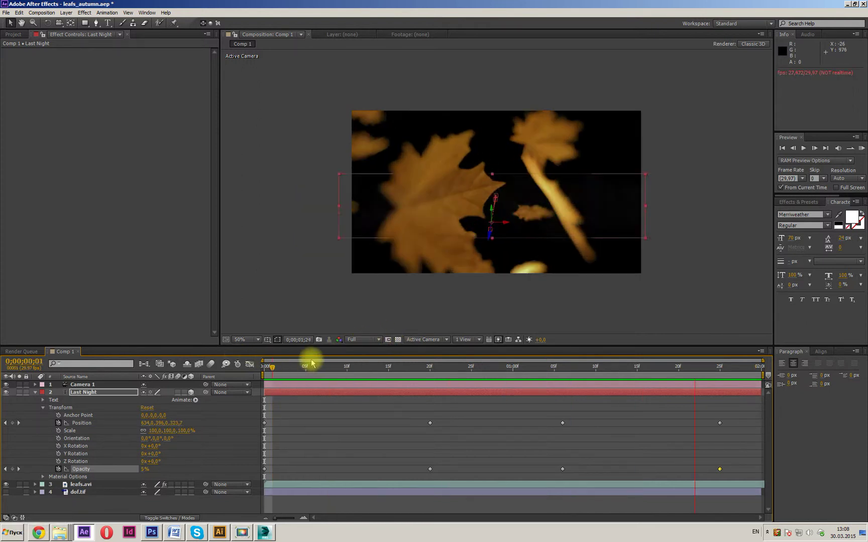
{"action": "key", "text": "space"}
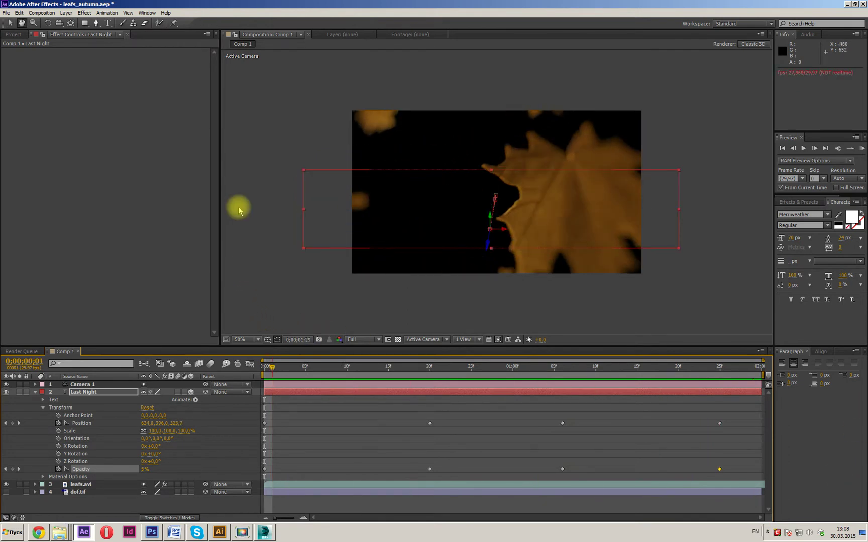
{"action": "left_click", "coordinate": [6, 12]}
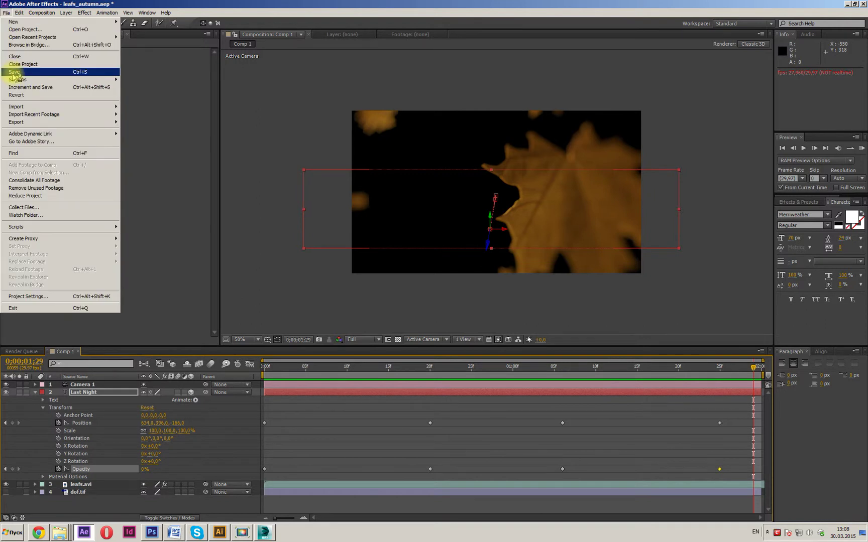
{"action": "left_click", "coordinate": [14, 74]}
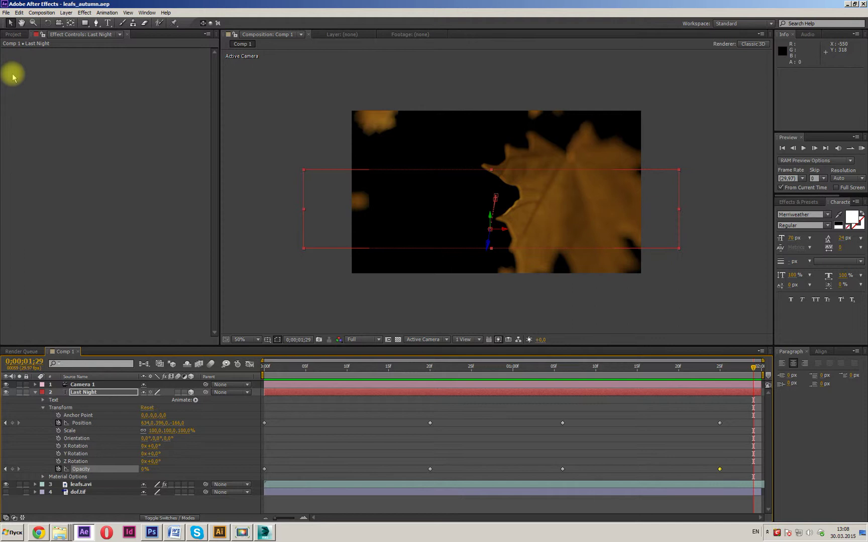
- Collapse the Last Night layer, display the effects on leafs.avi, and collapse the Camera Lens Blur and Photo Filter settings
{"action": "left_click", "coordinate": [35, 392]}
{"action": "left_click", "coordinate": [14, 34]}
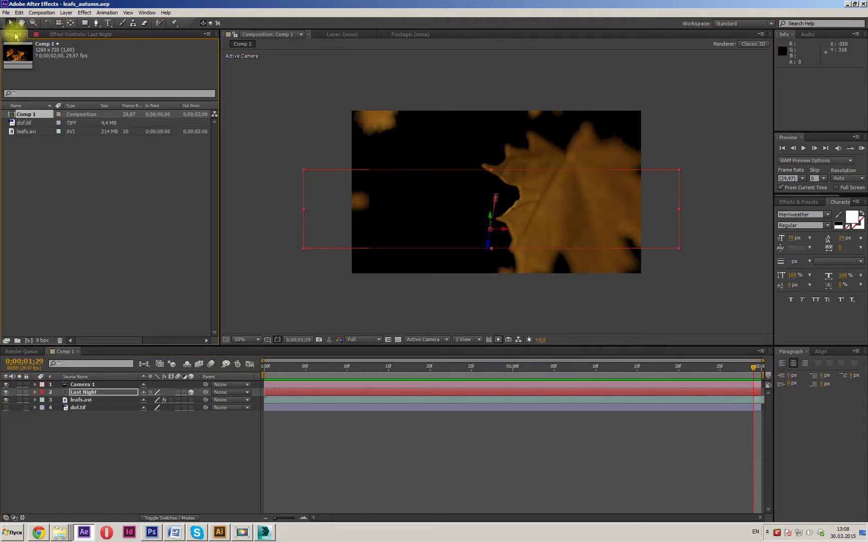
{"action": "left_click", "coordinate": [75, 401]}
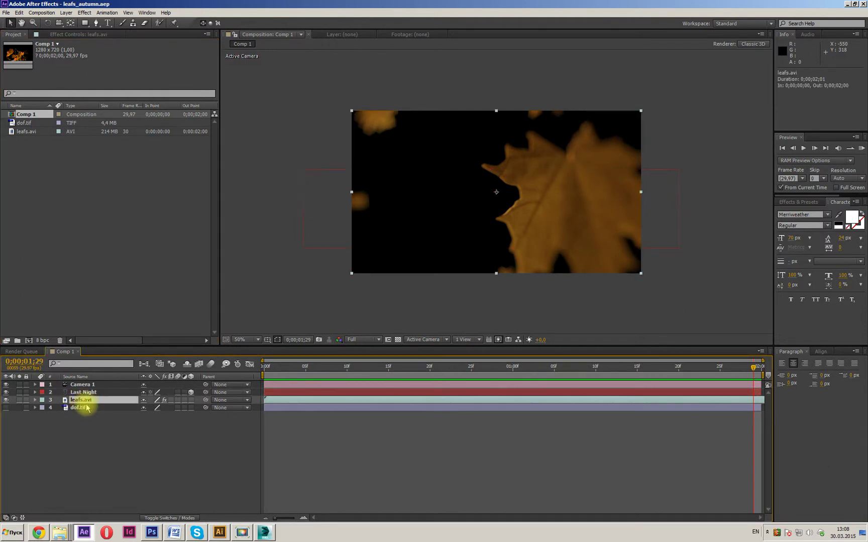
{"action": "left_click", "coordinate": [65, 33]}
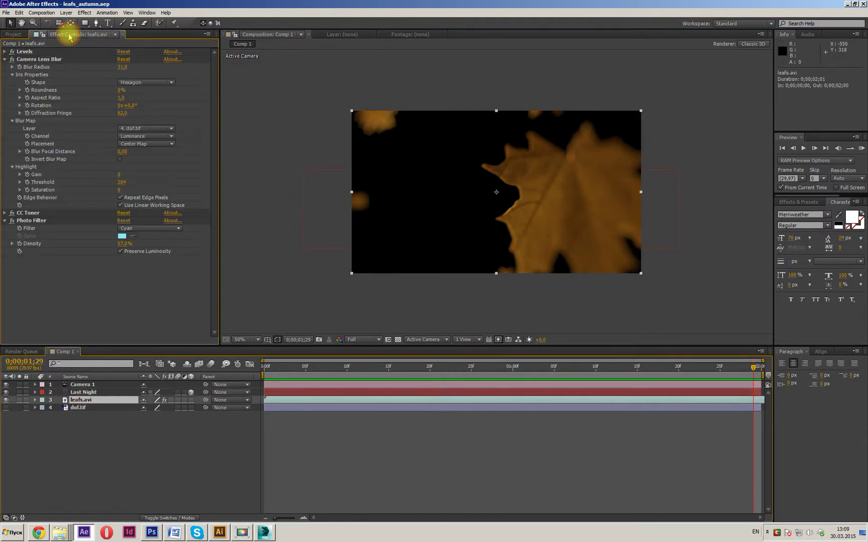
{"action": "left_click", "coordinate": [5, 58]}
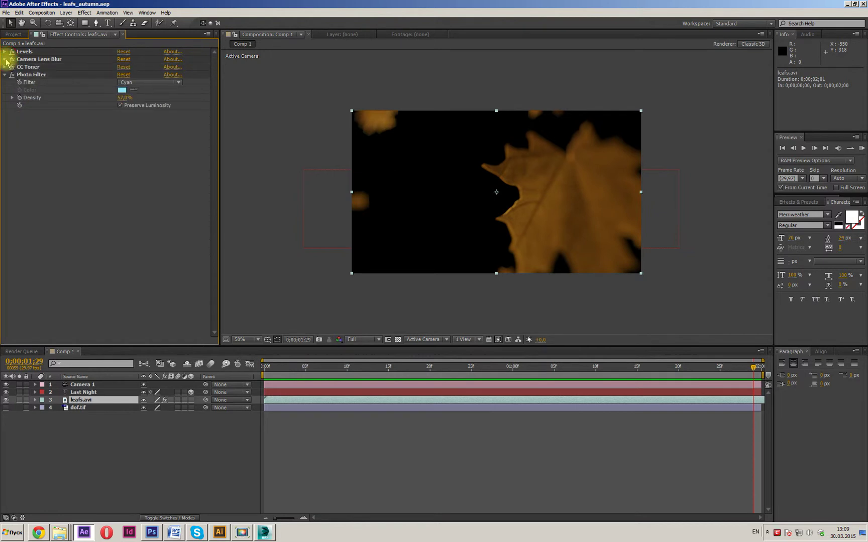
{"action": "left_click", "coordinate": [5, 75]}
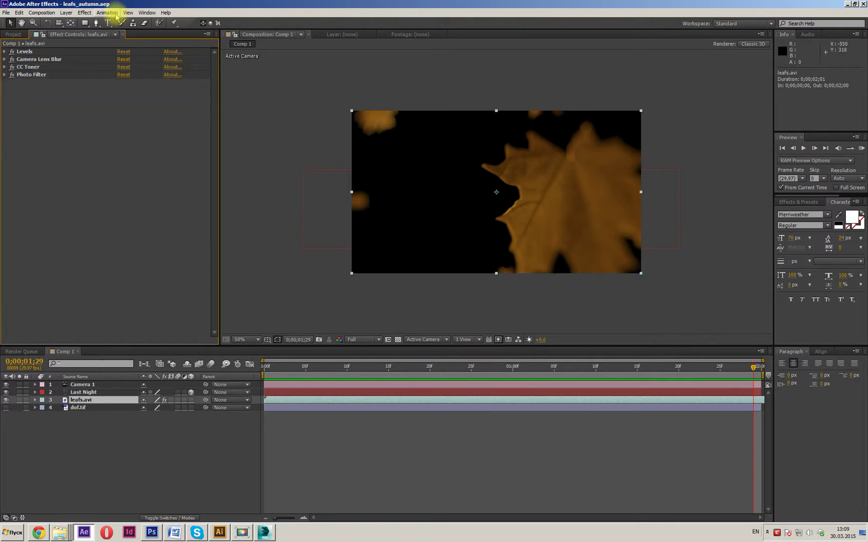
- Apply the Sapphire S_WarpChroma distortion effect to the leafs.avi layer
{"action": "left_click", "coordinate": [85, 13]}
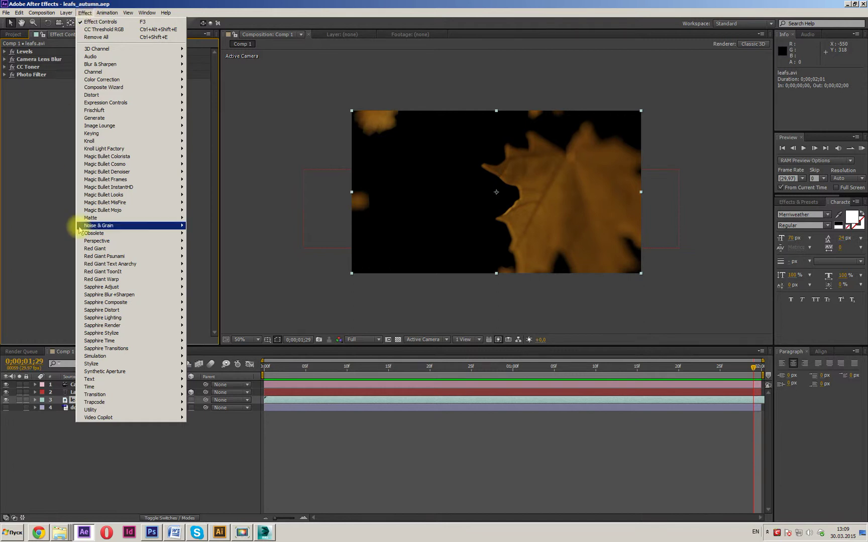
{"action": "mouse_move", "coordinate": [111, 334]}
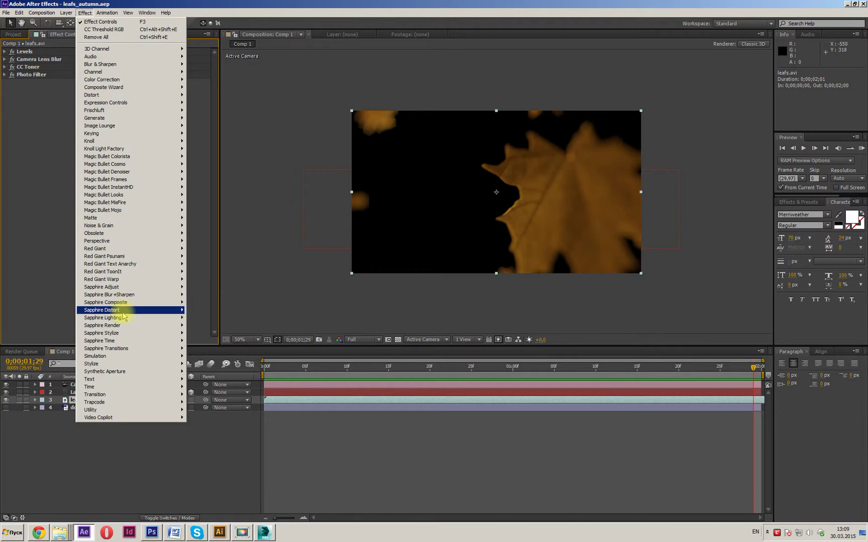
{"action": "mouse_move", "coordinate": [123, 311]}
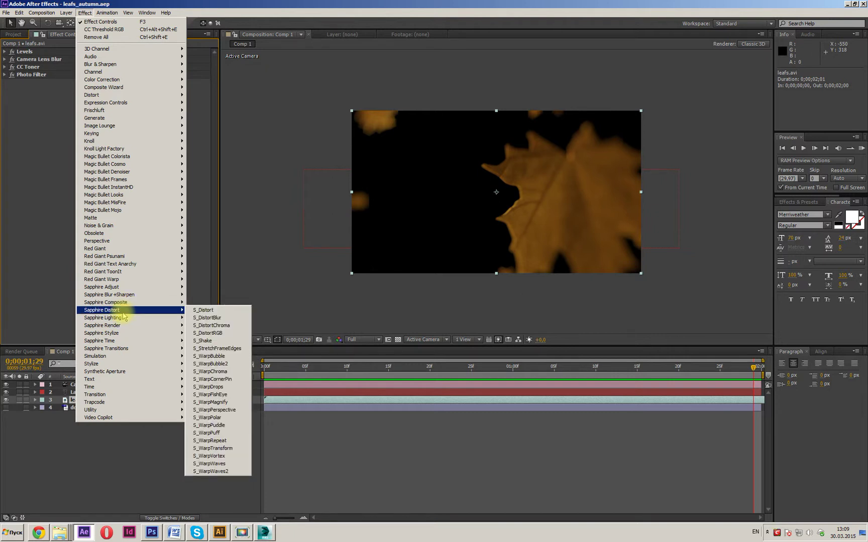
{"action": "left_click", "coordinate": [226, 371]}
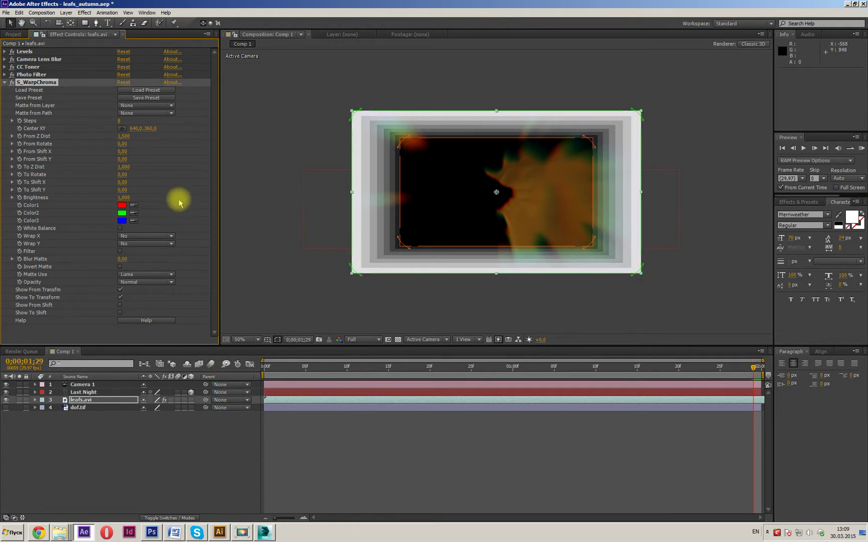
- Move to 0;00;00;09 and adjust the S_WarpChroma From Z Dist to 0.96 for a subtle colour fringe
{"action": "mouse_move", "coordinate": [121, 140]}
{"action": "left_mouse_down"}
{"action": "mouse_move", "coordinate": [79, 140]}
{"action": "mouse_move", "coordinate": [133, 143]}
{"action": "left_mouse_up"}
{"action": "left_click_drag", "start_coordinate": [427, 366], "coordinate": [337, 366]}
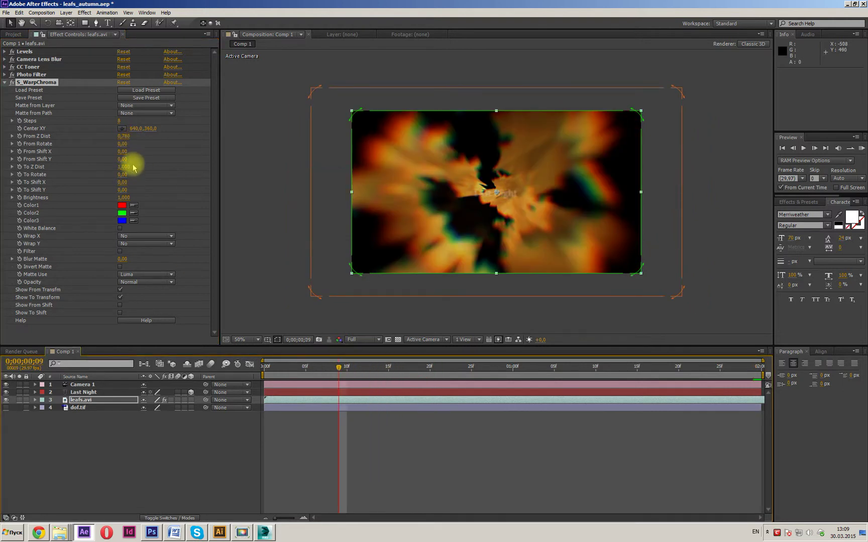
{"action": "left_click_drag", "start_coordinate": [126, 136], "coordinate": [132, 142]}
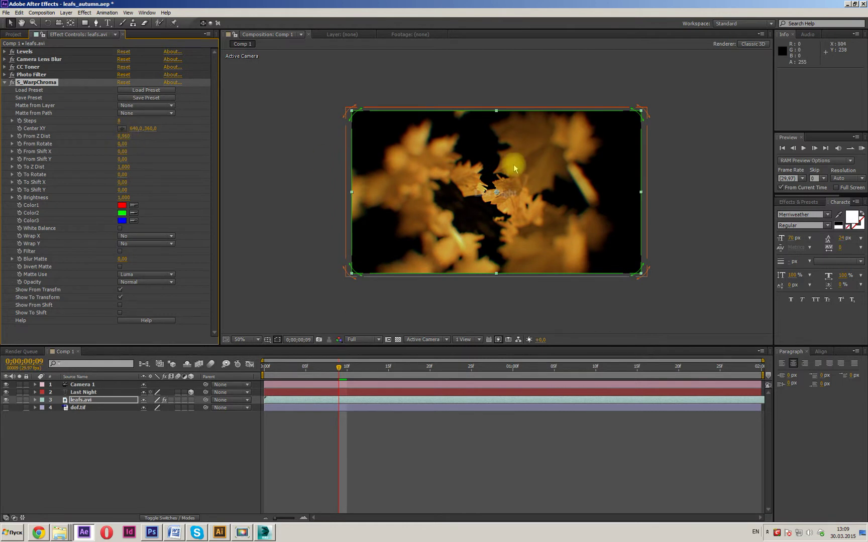
- Set the S_WarpChroma From Z Dist to 0.97 while checking the fringing up close, and collapse the effect's settings
{"action": "key", "text": "period"}
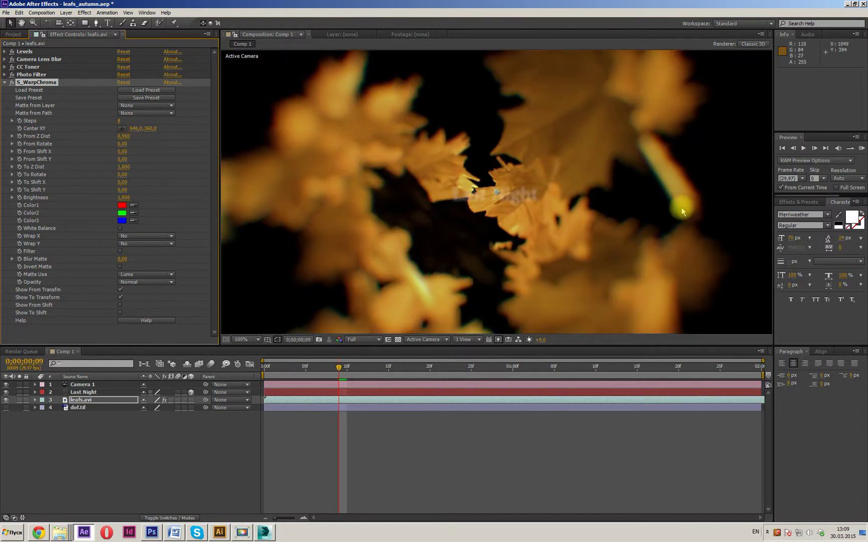
{"action": "left_click_drag", "start_coordinate": [124, 140], "coordinate": [129, 143]}
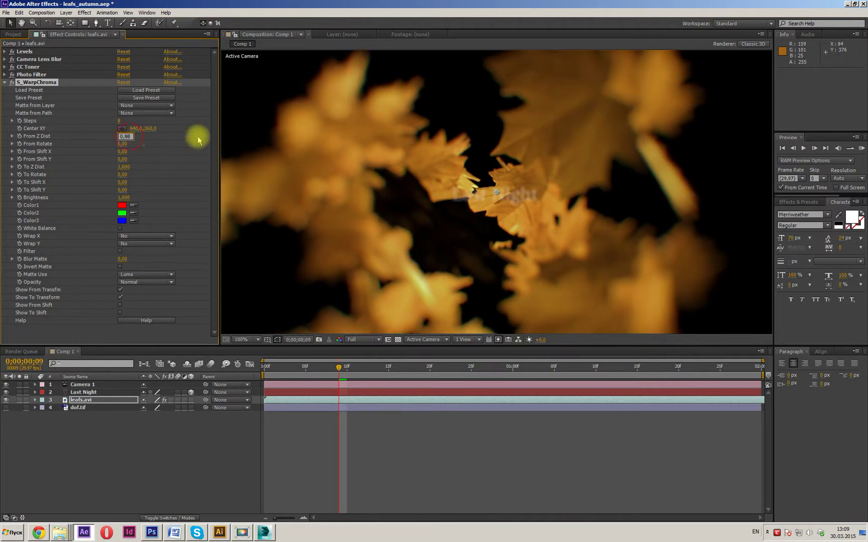
{"action": "left_click", "coordinate": [244, 130]}
{"action": "key", "text": "BackSpace"}
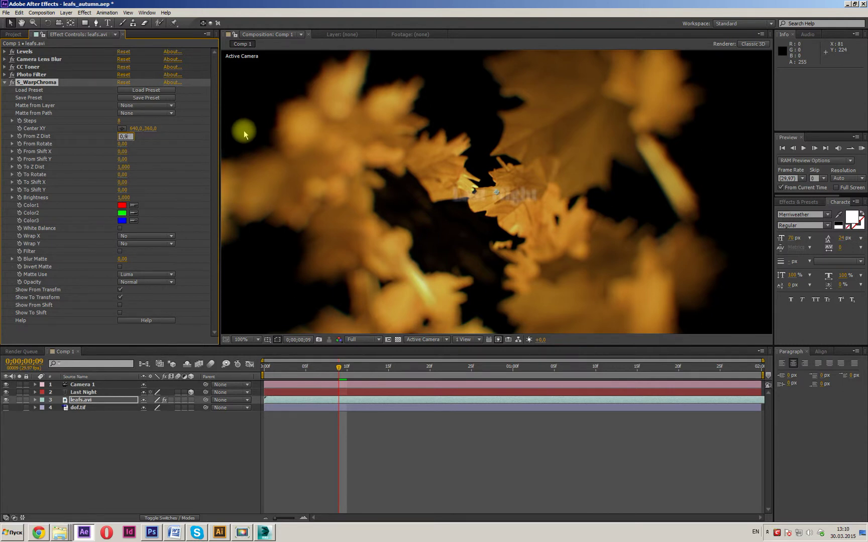
{"action": "type", "text": "7"}
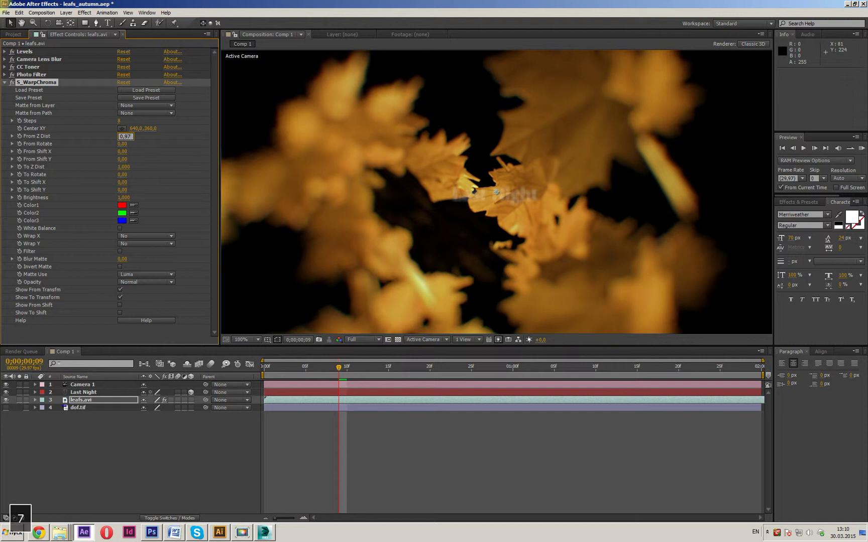
{"action": "key", "text": "Return"}
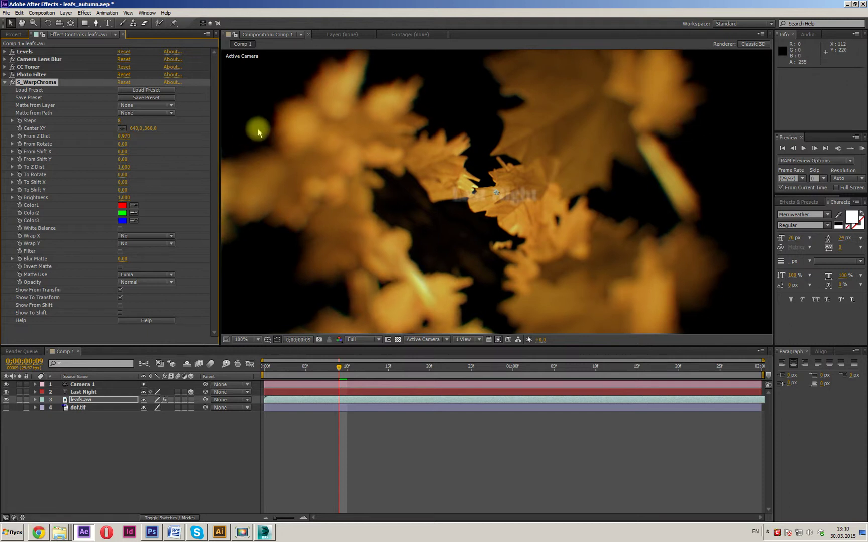
{"action": "left_click", "coordinate": [5, 83]}
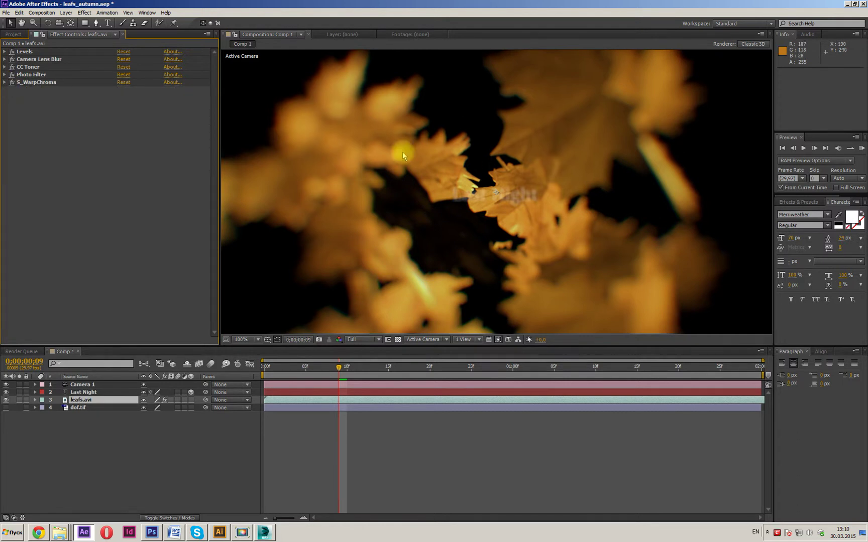
- Look over the depth of field and iris settings in Camera 1's camera options, then collapse them
{"action": "scroll", "coordinate": [469, 159], "scroll_direction": "down", "scroll_amount": 2}
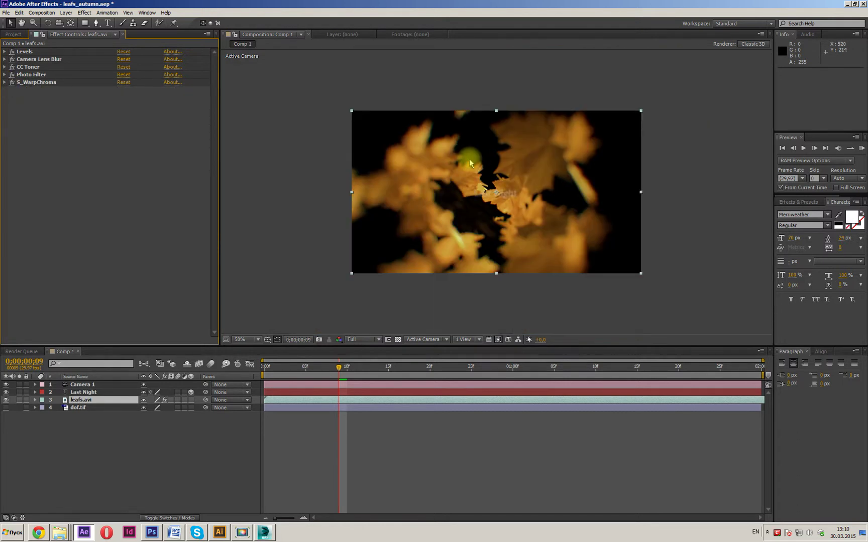
{"action": "left_click", "coordinate": [35, 385]}
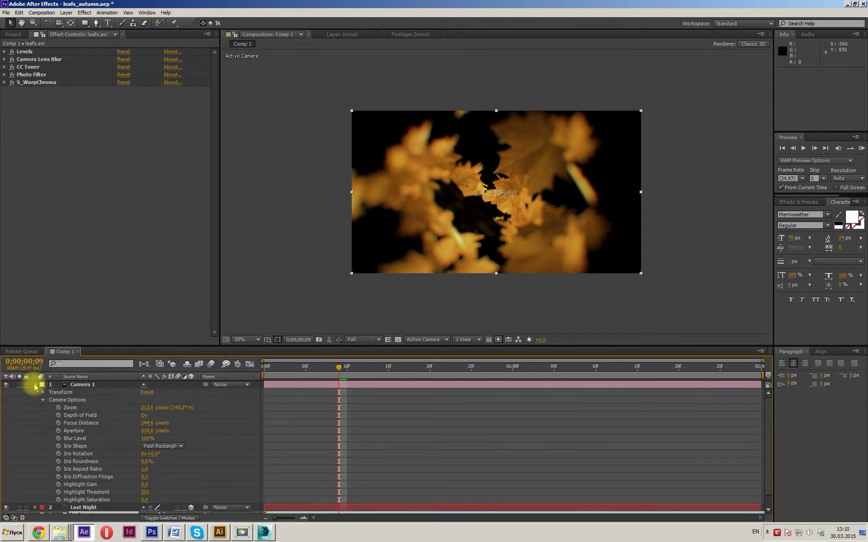
{"action": "scroll", "coordinate": [98, 416], "scroll_direction": "down", "scroll_amount": 2}
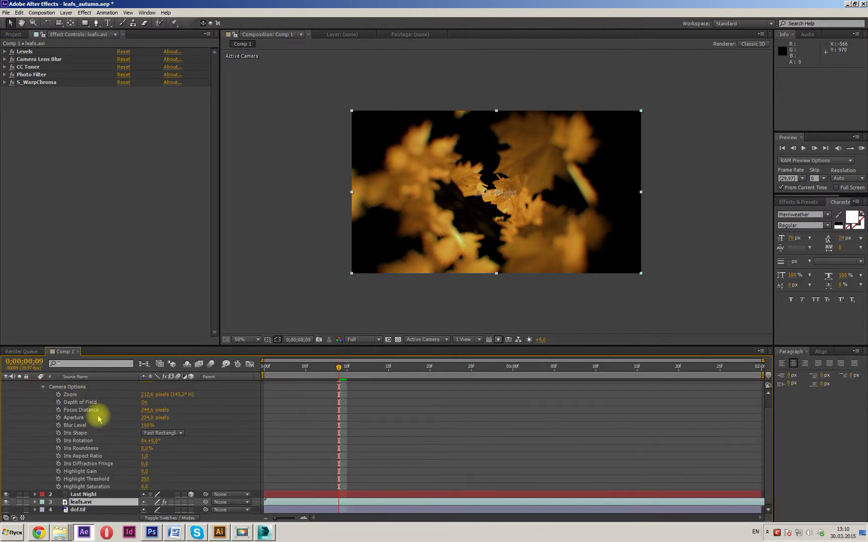
{"action": "scroll", "coordinate": [99, 421], "scroll_direction": "up", "scroll_amount": 2}
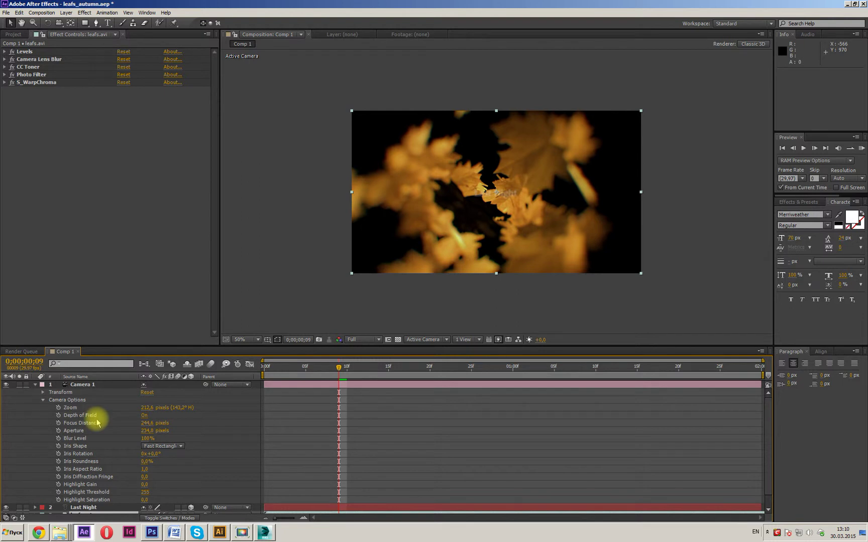
{"action": "scroll", "coordinate": [98, 423], "scroll_direction": "down", "scroll_amount": 2}
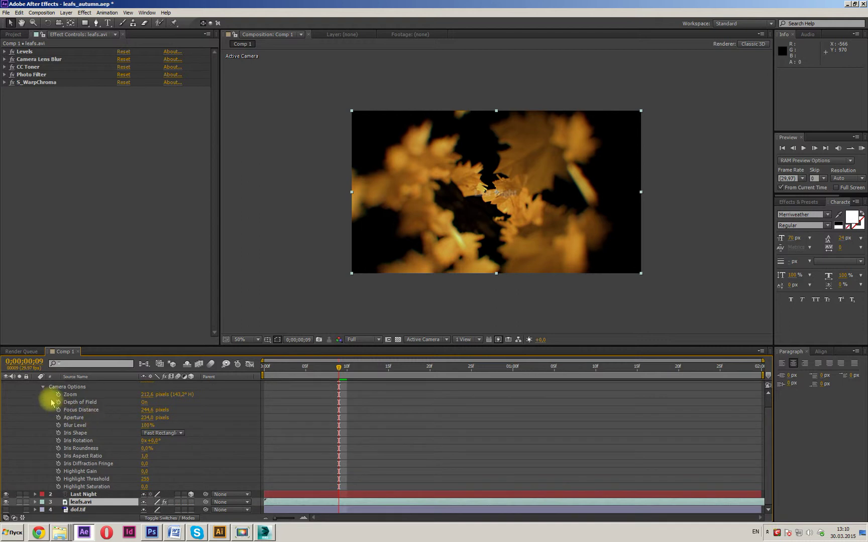
{"action": "left_click", "coordinate": [42, 386]}
- Expand the Camera Lens Blur effect on leafs.avi and examine its iris properties
{"action": "left_click", "coordinate": [17, 60]}
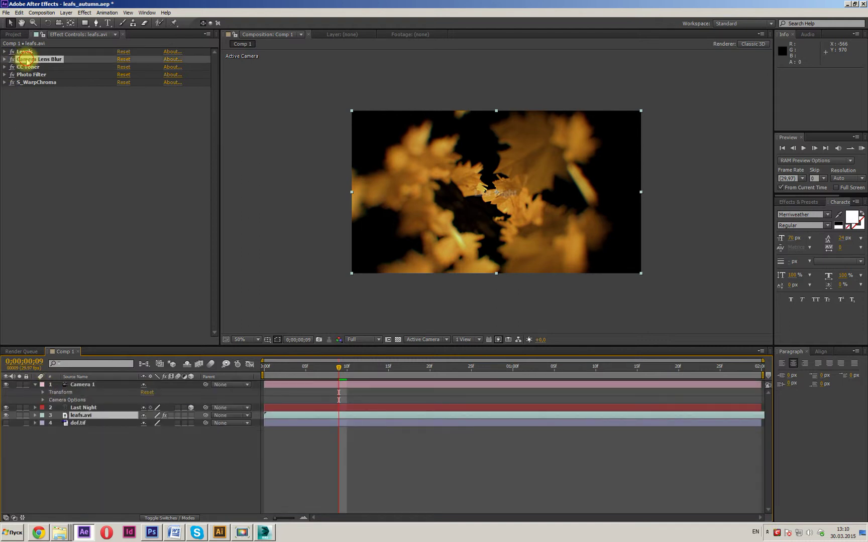
{"action": "left_click", "coordinate": [5, 59]}
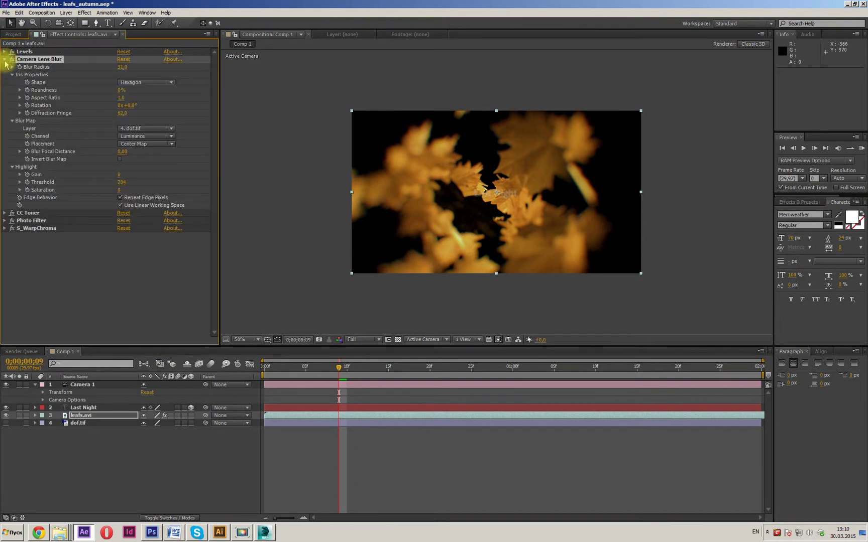
{"action": "left_click_drag", "start_coordinate": [120, 90], "coordinate": [43, 103]}
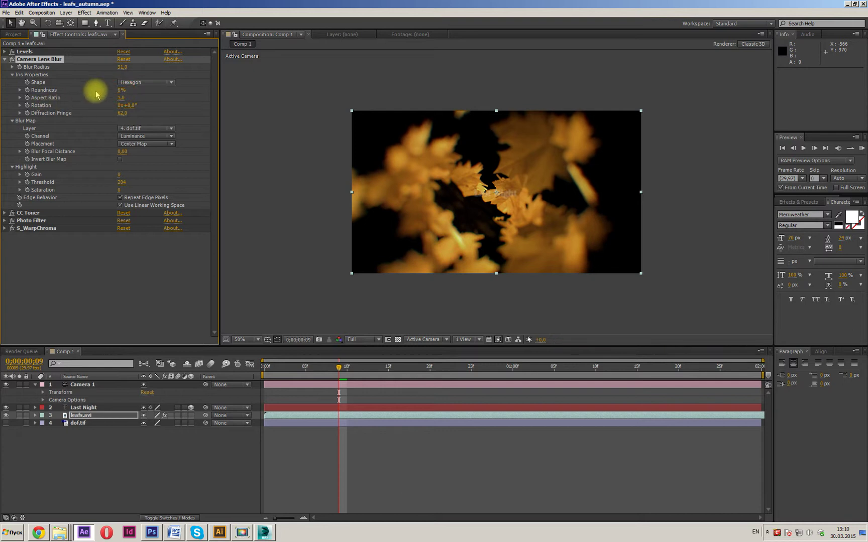
{"action": "left_click", "coordinate": [267, 527]}
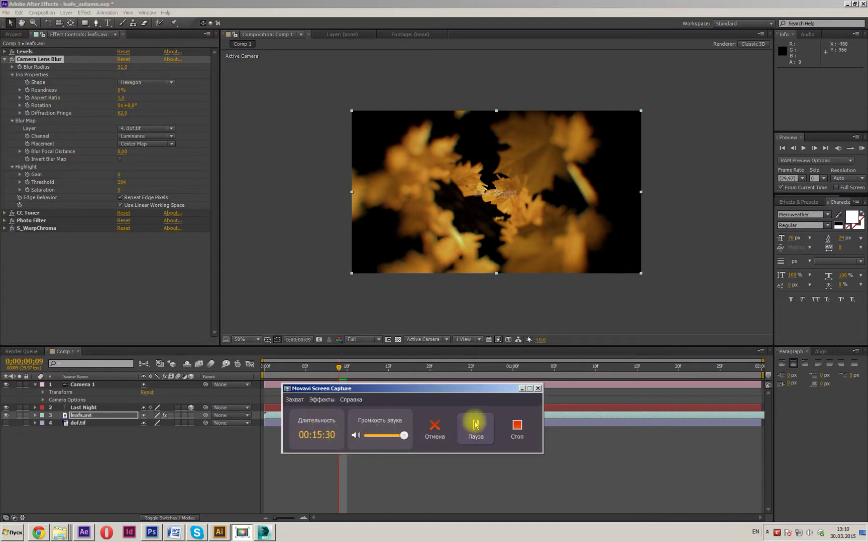
{"action": "left_click", "coordinate": [474, 427]}
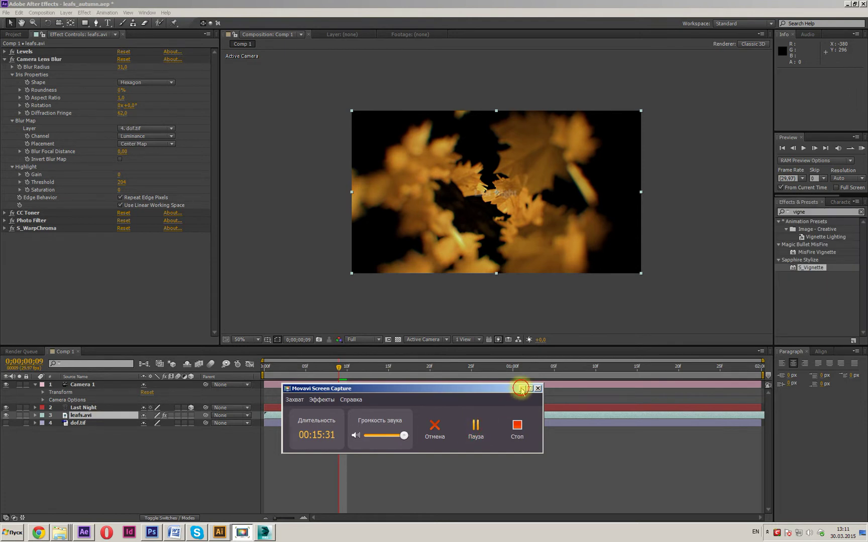
{"action": "left_click", "coordinate": [520, 388]}
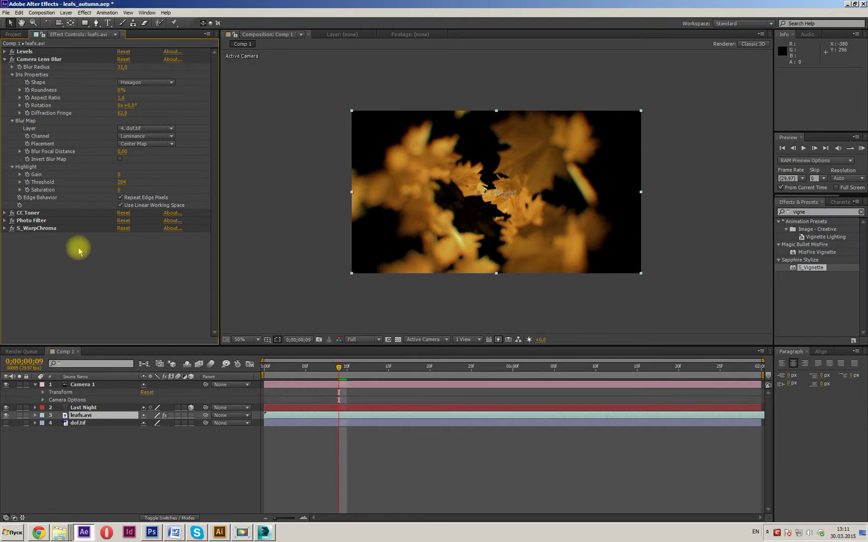
- Apply the Sapphire S_Vignette effect to leafs.avi with a Rel Width of about 0.767 and a Radius of 0.95
{"action": "left_click", "coordinate": [85, 12]}
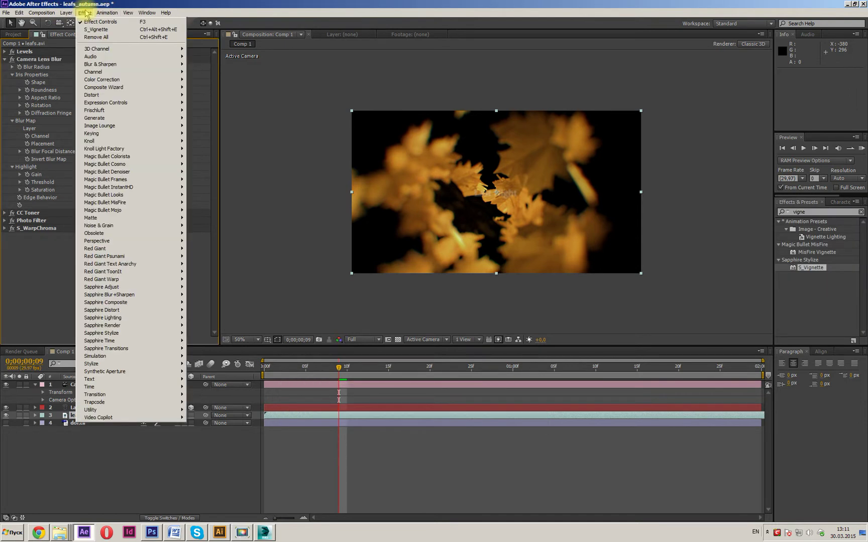
{"action": "mouse_move", "coordinate": [91, 336]}
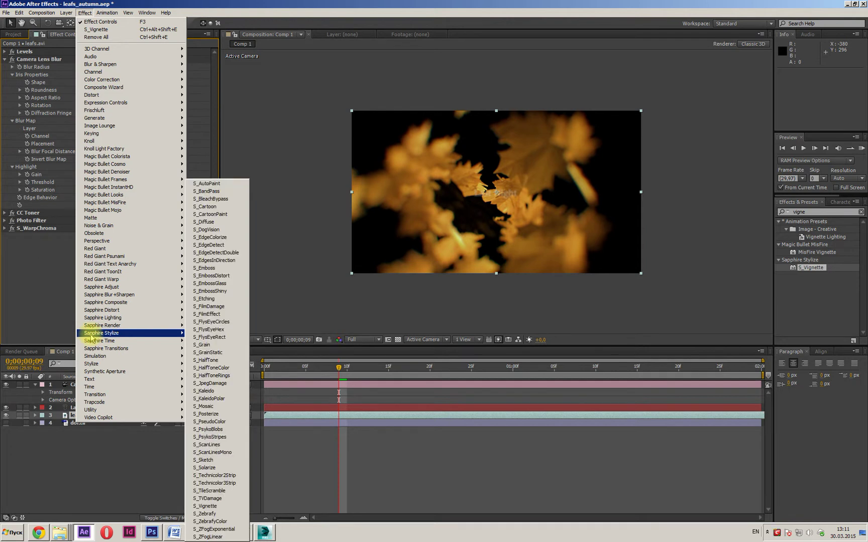
{"action": "left_click", "coordinate": [219, 506]}
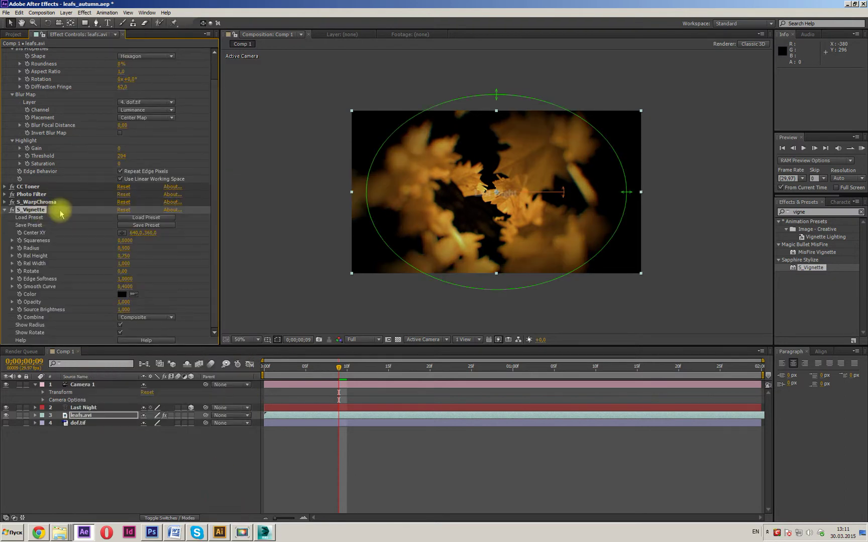
{"action": "left_click_drag", "start_coordinate": [626, 192], "coordinate": [597, 196]}
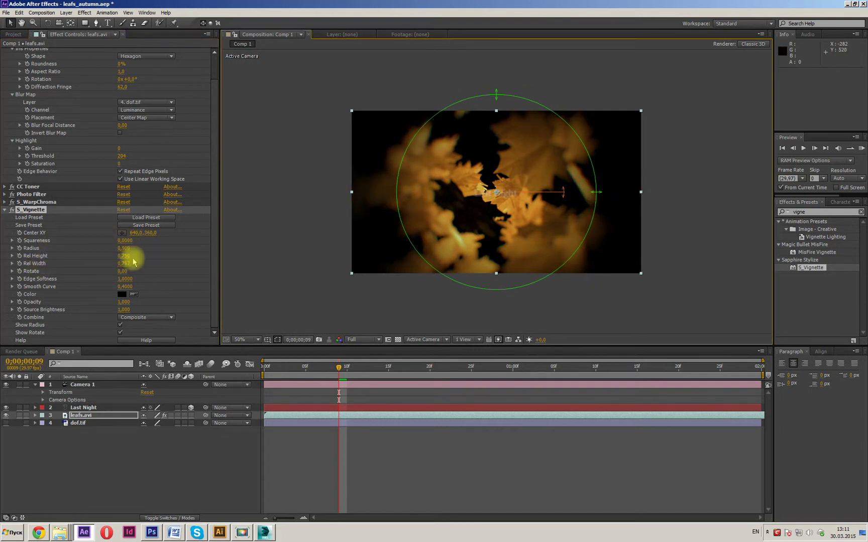
{"action": "mouse_move", "coordinate": [124, 248]}
{"action": "left_mouse_down"}
{"action": "mouse_move", "coordinate": [145, 248]}
{"action": "mouse_move", "coordinate": [115, 254]}
{"action": "mouse_move", "coordinate": [124, 248]}
{"action": "left_mouse_up"}
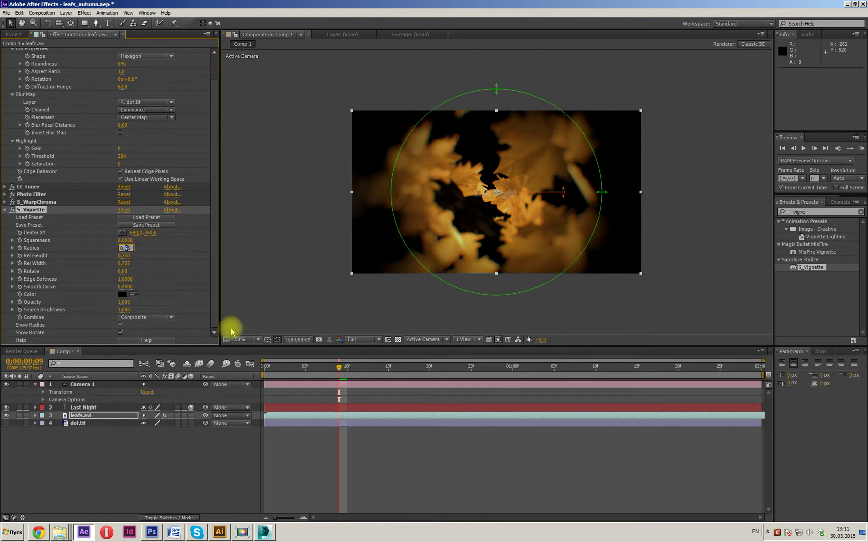
- Preview the composition from the first frame, stop playback at 0;00;00;21, and save the project
{"action": "left_click_drag", "start_coordinate": [332, 374], "coordinate": [252, 365]}
{"action": "left_click", "coordinate": [273, 260]}
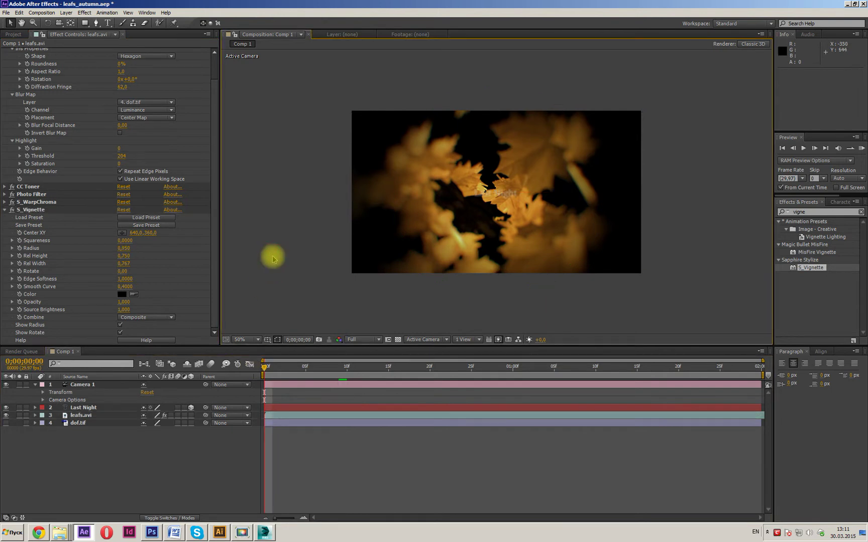
{"action": "key", "text": "space"}
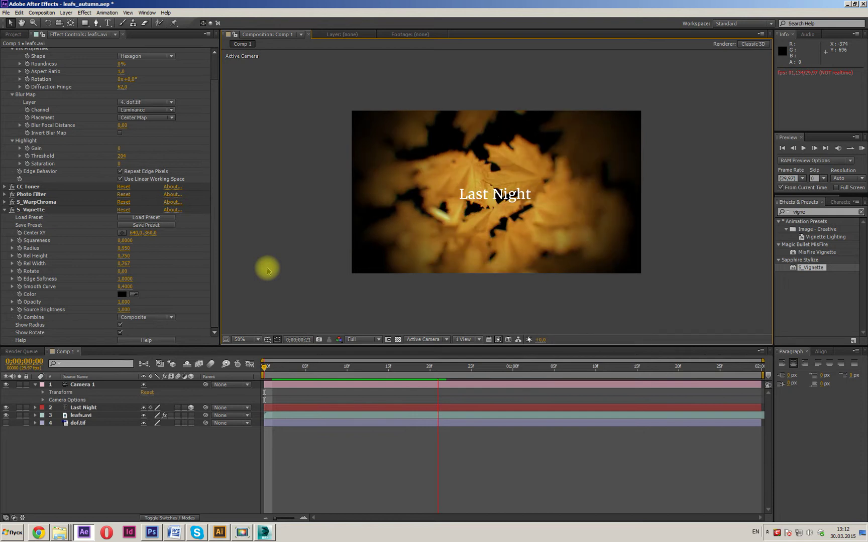
{"action": "key", "text": "space"}
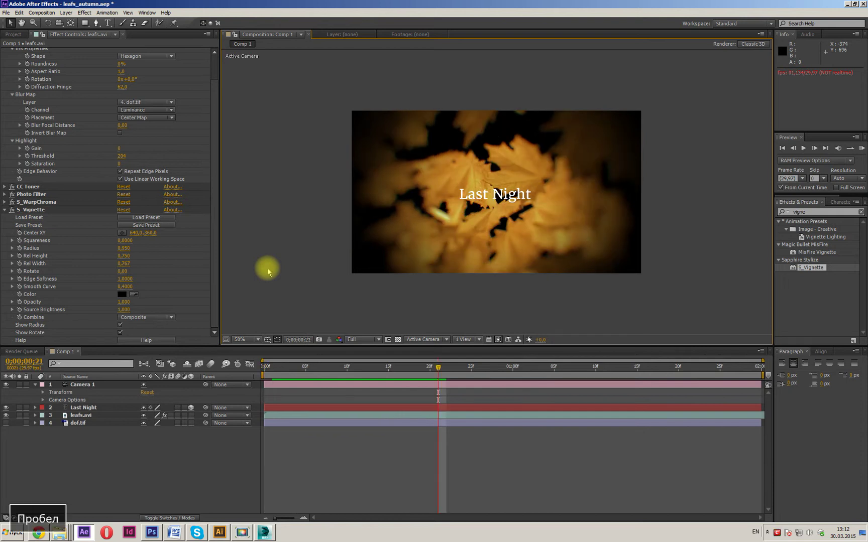
{"action": "left_click", "coordinate": [6, 12]}
{"action": "left_click", "coordinate": [16, 71]}
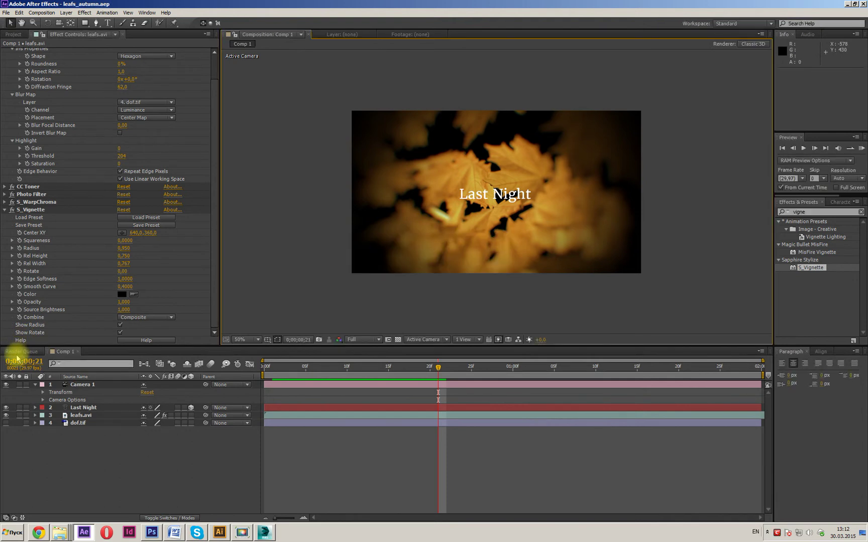
- Add Comp 1 from the project to the render queue
{"action": "left_click", "coordinate": [17, 353]}
{"action": "left_click", "coordinate": [13, 34]}
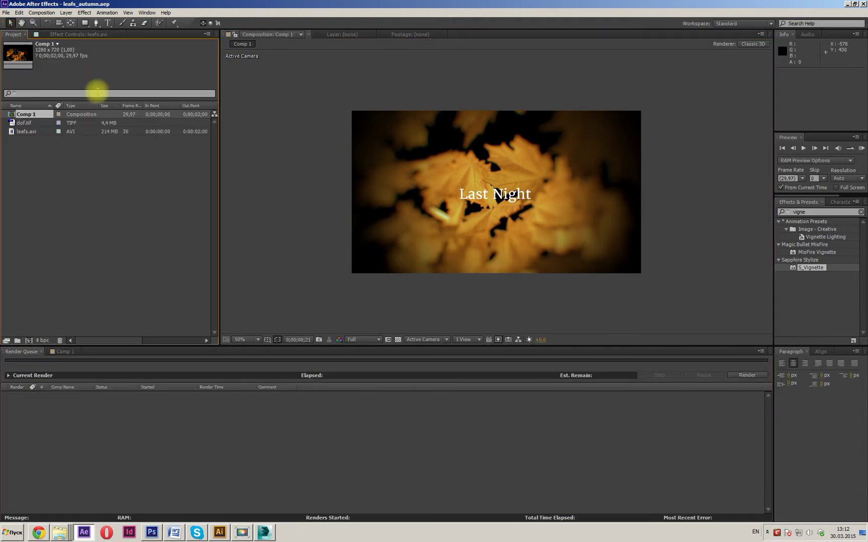
{"action": "left_click_drag", "start_coordinate": [23, 117], "coordinate": [80, 412]}
- Look through the output module presets available for Comp 1's render, including H.264
{"action": "left_click", "coordinate": [60, 411]}
{"action": "left_click", "coordinate": [62, 431]}
{"action": "left_click", "coordinate": [61, 411]}
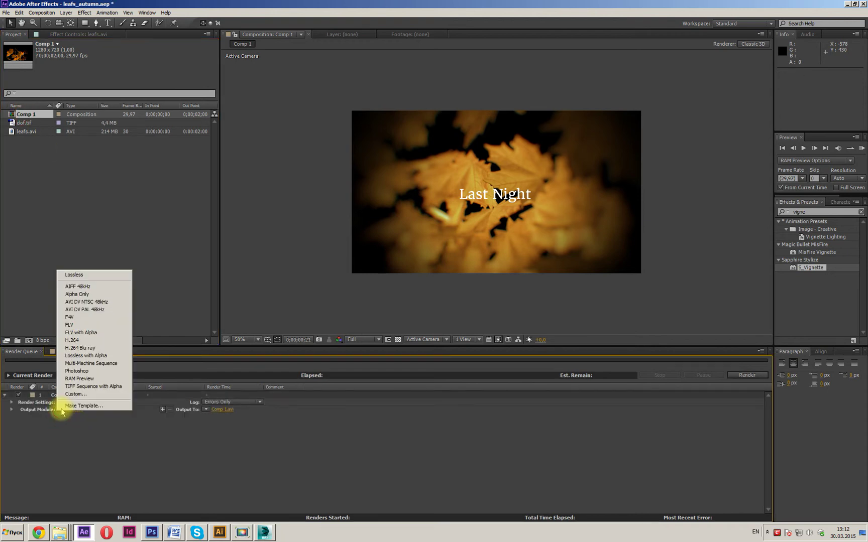
{"action": "left_click", "coordinate": [73, 341]}
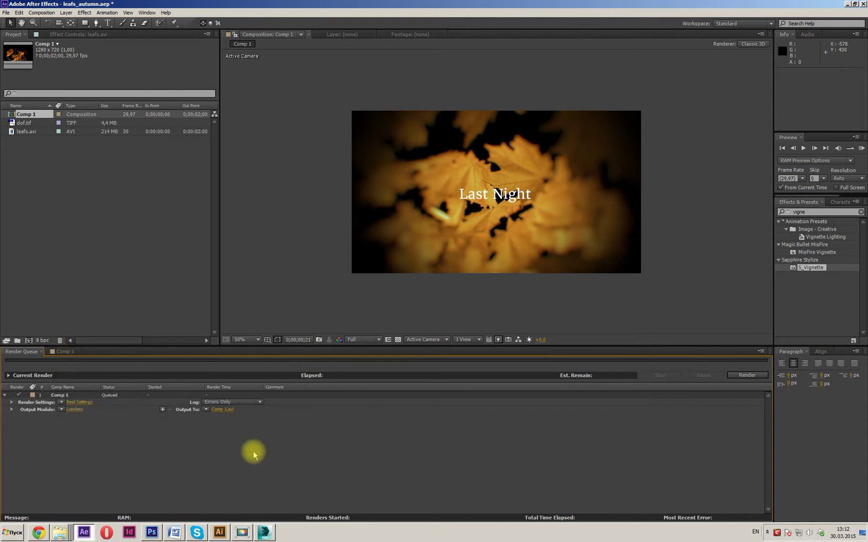
- Set Comp 1's output module to H.264 and choose the MY_WORK\3d\Leafs_autumn folder as its output location
{"action": "left_click", "coordinate": [207, 409]}
{"action": "left_click", "coordinate": [216, 416]}
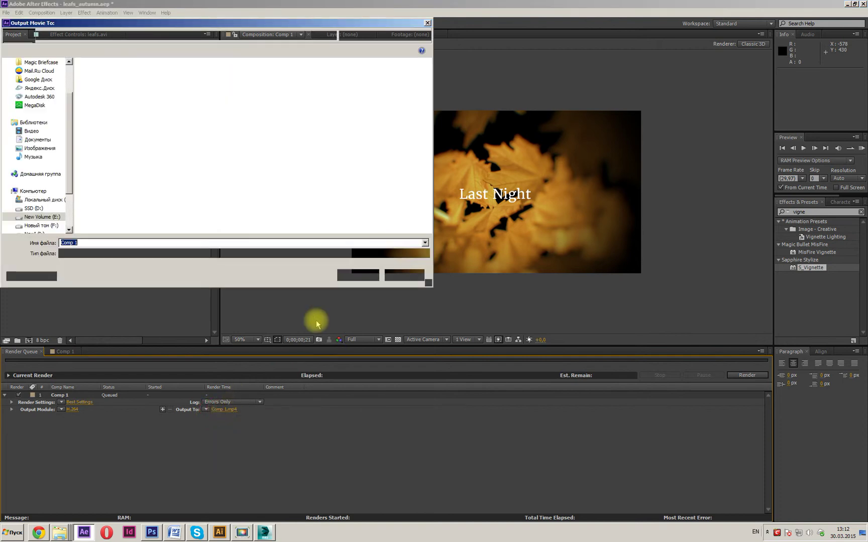
{"action": "left_click", "coordinate": [162, 35]}
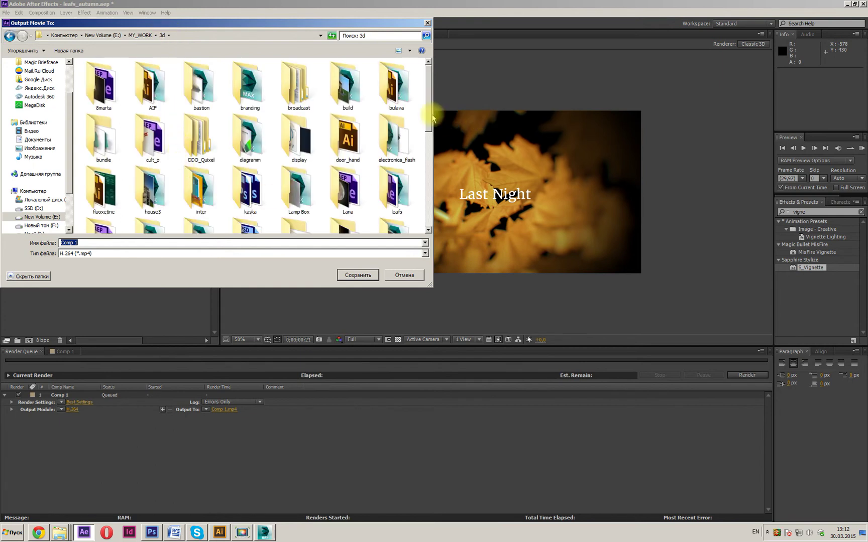
{"action": "scroll", "coordinate": [421, 151], "scroll_direction": "down", "scroll_amount": 3}
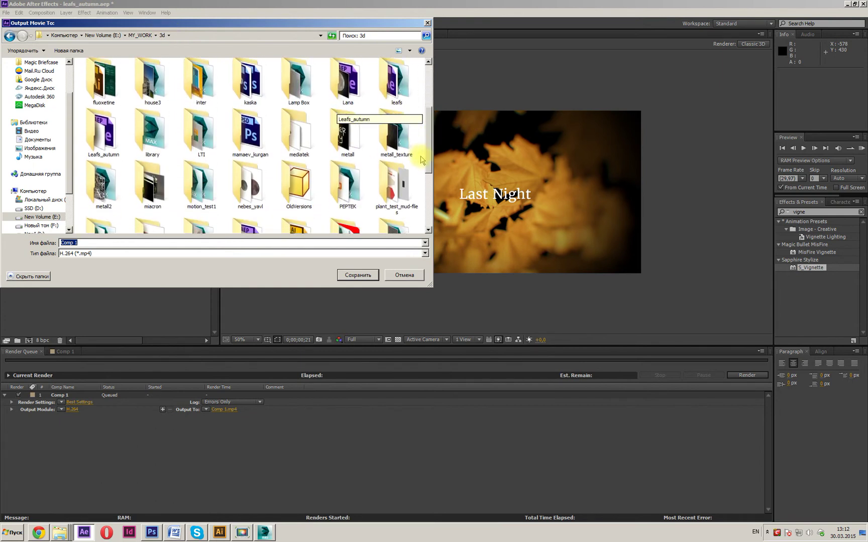
{"action": "double_click", "coordinate": [102, 143]}
- Name the output movie leafs_autumn in H.264 (*.mp4) format and render Comp 1 from the render queue
{"action": "double_click", "coordinate": [115, 241]}
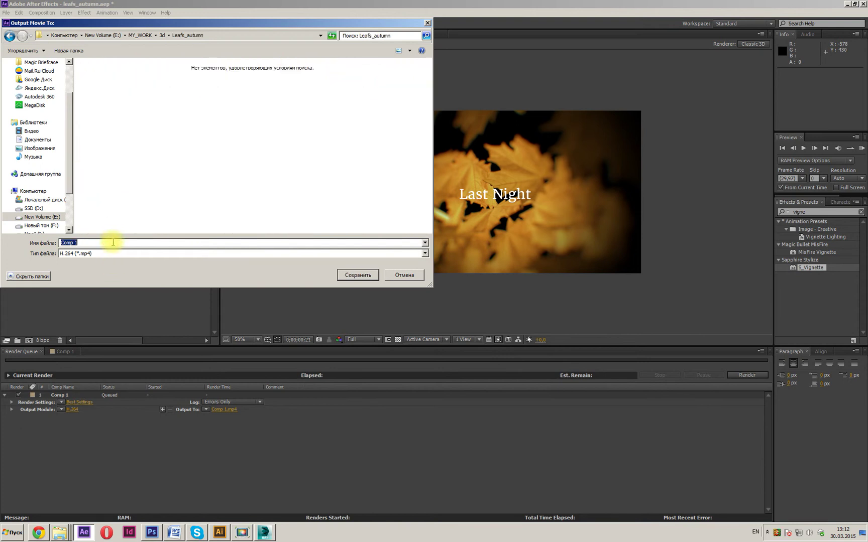
{"action": "type", "text": "leads"}
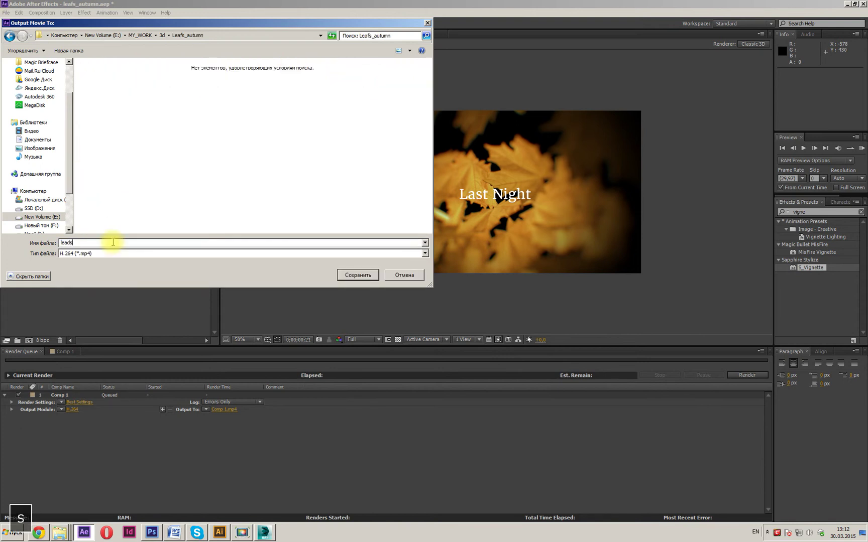
{"action": "key", "text": "BackSpace"}
{"action": "type", "text": "fs_autumn"}
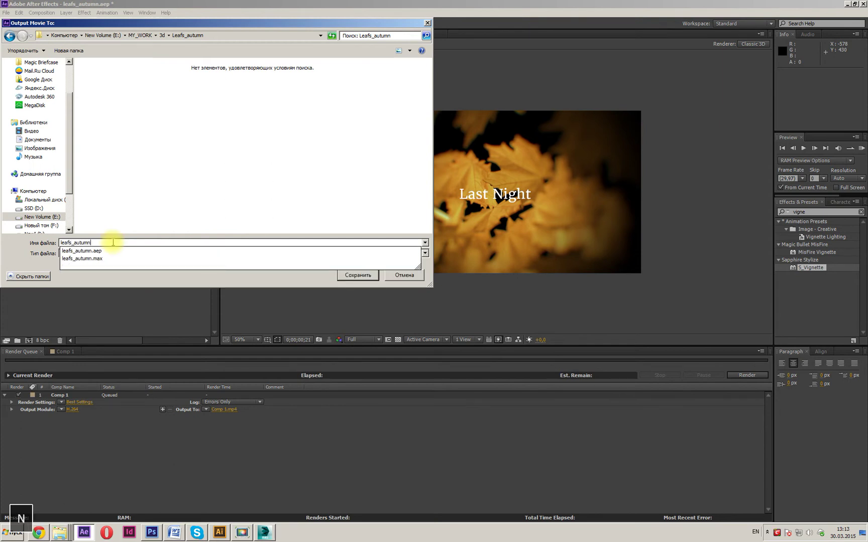
{"action": "left_click", "coordinate": [358, 275]}
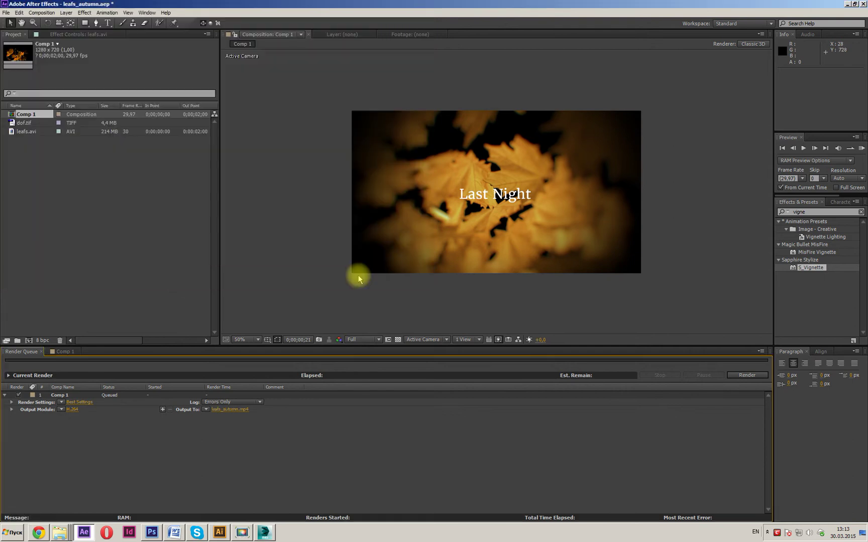
{"action": "left_click", "coordinate": [743, 375]}
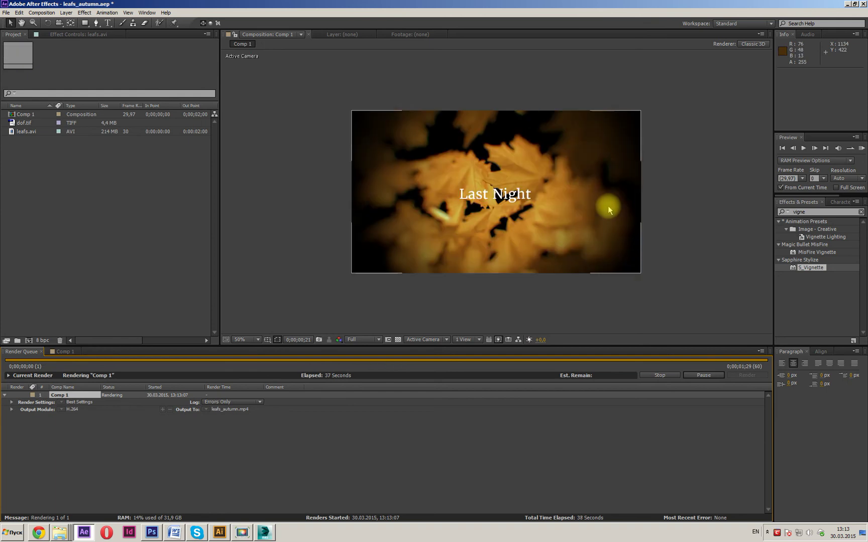
- Switch to the Leafs_autumn folder in Windows Explorer, play the rendered leafs_autumn video in Windows Media Player, and close the player
{"action": "left_click", "coordinate": [62, 533]}
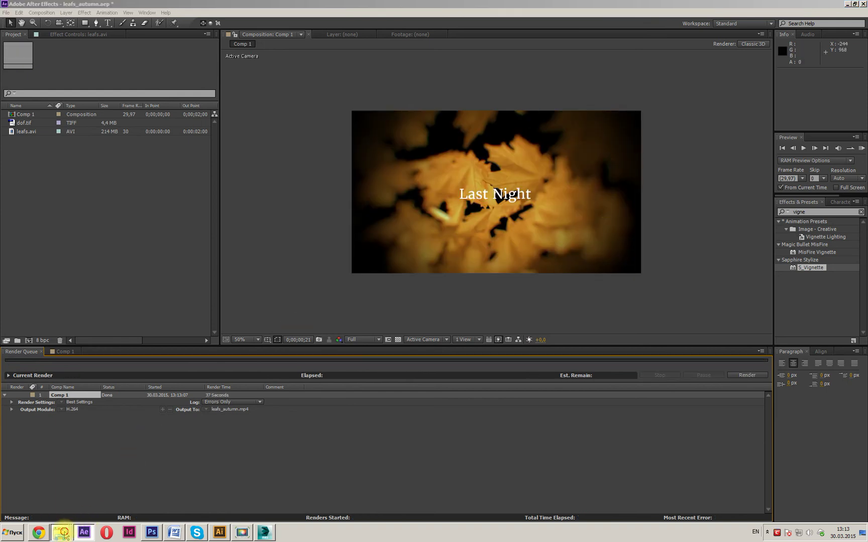
{"action": "left_click", "coordinate": [64, 499]}
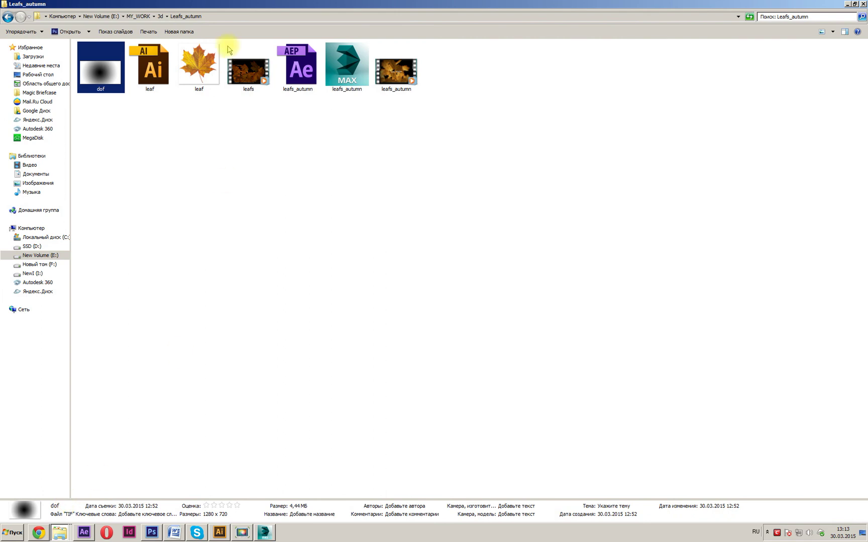
{"action": "left_click", "coordinate": [404, 80]}
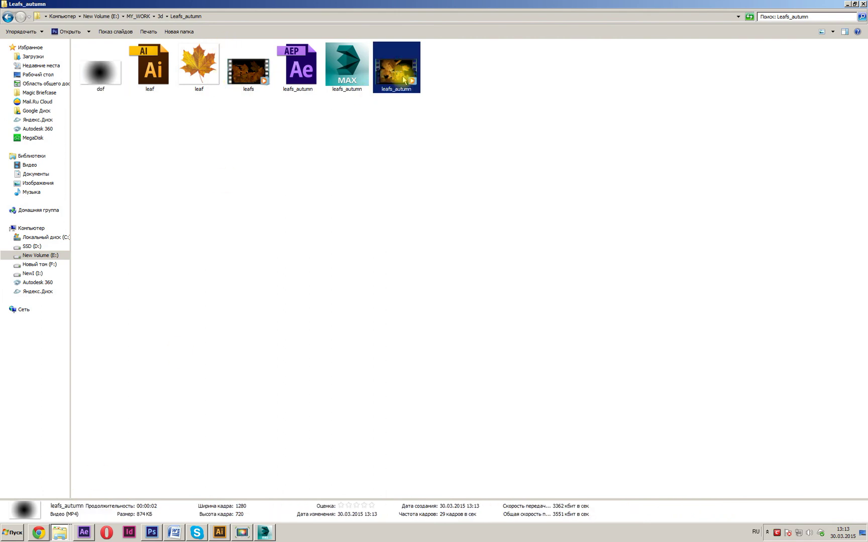
{"action": "right_click", "coordinate": [405, 80]}
{"action": "left_click", "coordinate": [422, 80]}
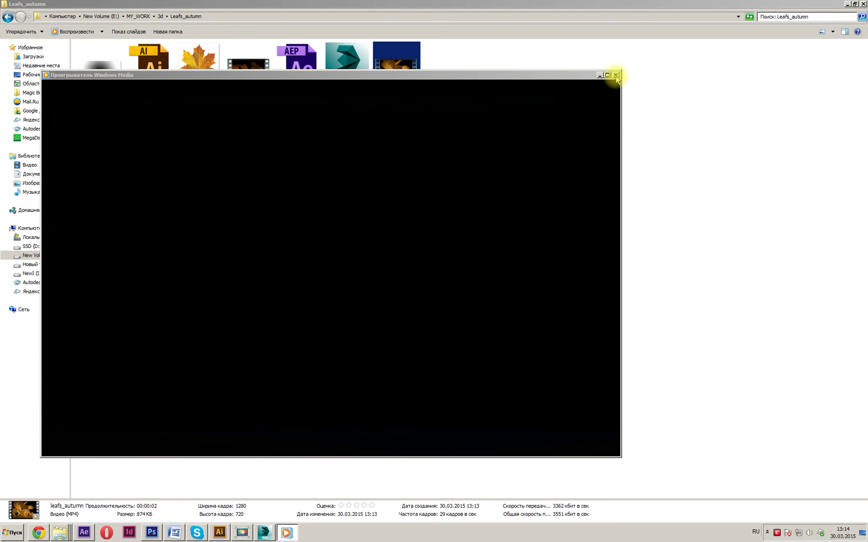
{"action": "left_click", "coordinate": [615, 75]}
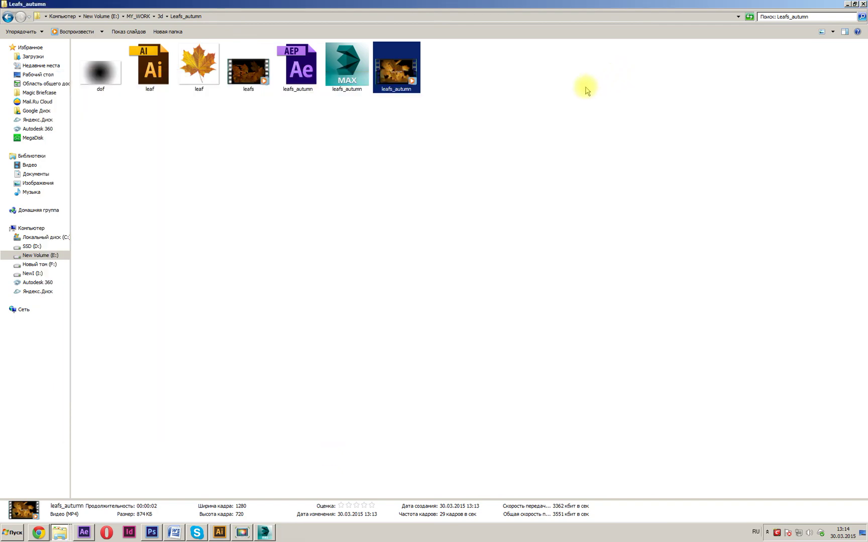